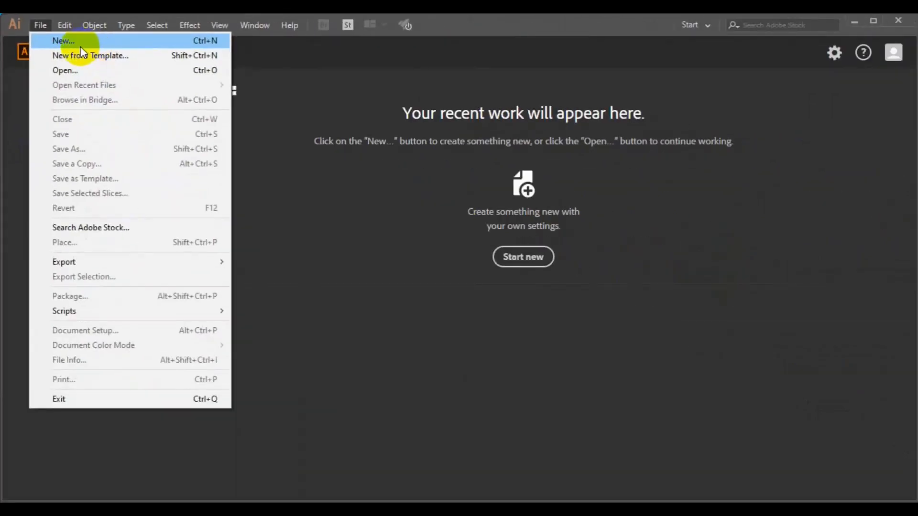
Create a new document called Fb Cover, 851 pixels wide and 315 pixels high
{"action": "left_click", "coordinate": [81, 47]}
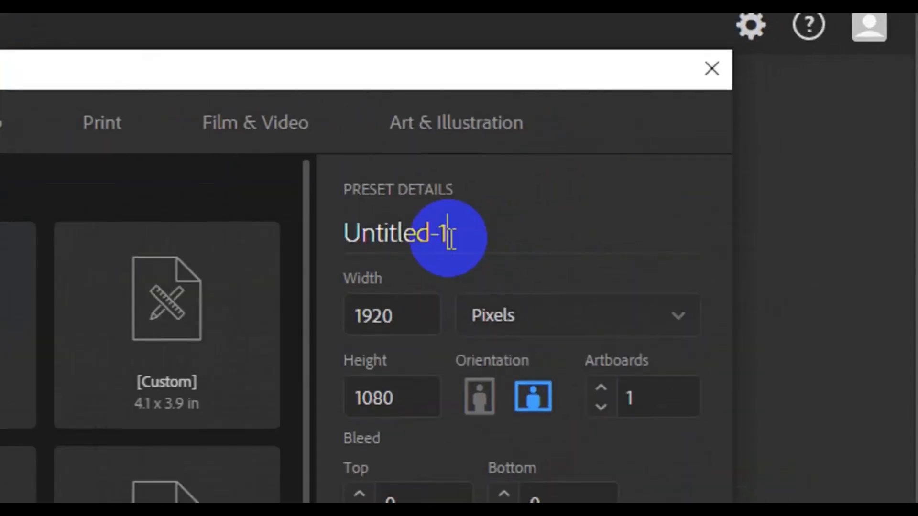
{"action": "left_click", "coordinate": [450, 238]}
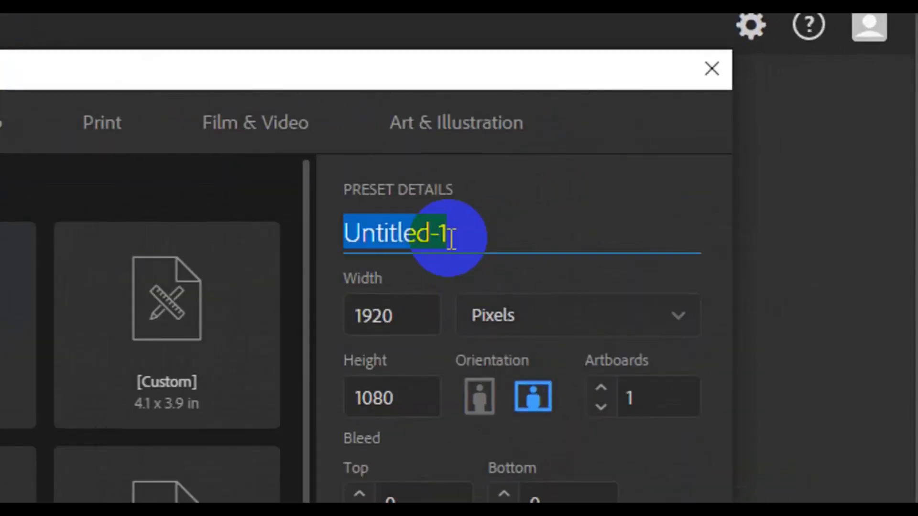
{"action": "type", "text": "Fb Cover"}
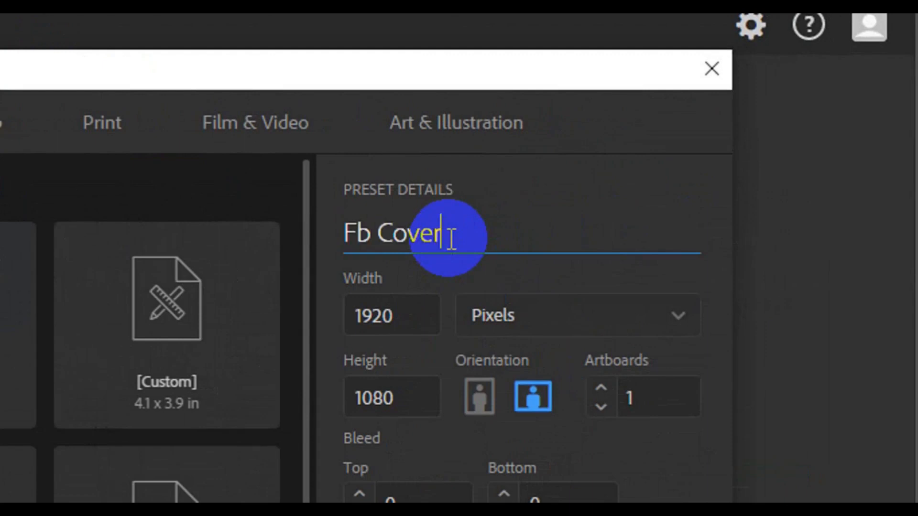
{"action": "left_click", "coordinate": [417, 329]}
{"action": "key", "text": "BackSpace"}
{"action": "type", "text": "851"}
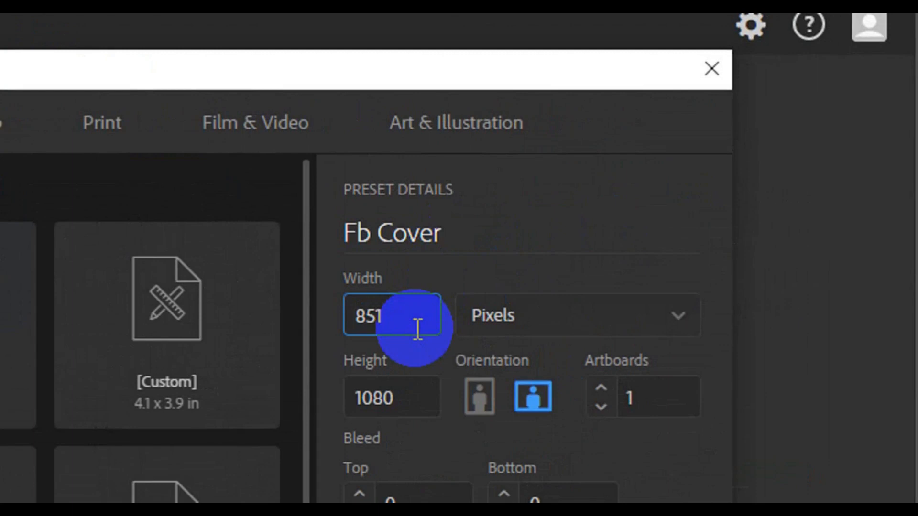
{"action": "key", "text": "Tab"}
{"action": "key", "text": "BackSpace"}
{"action": "type", "text": "315"}
{"action": "left_click", "coordinate": [664, 454]}
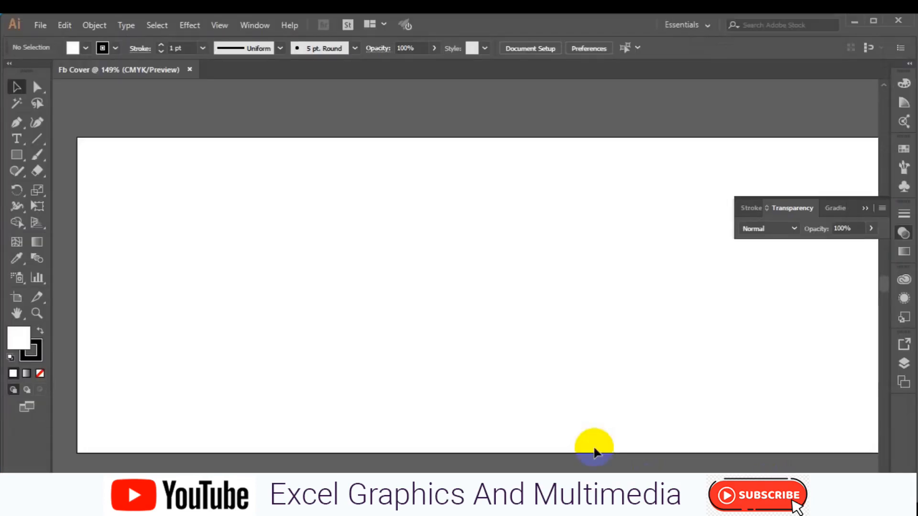
Draw a narrow vertical rectangle without fill, about 10.5 px wide and 384 px high, overshooting the artboard's upper and lower edges
{"action": "key", "text": "ctrl+1"}
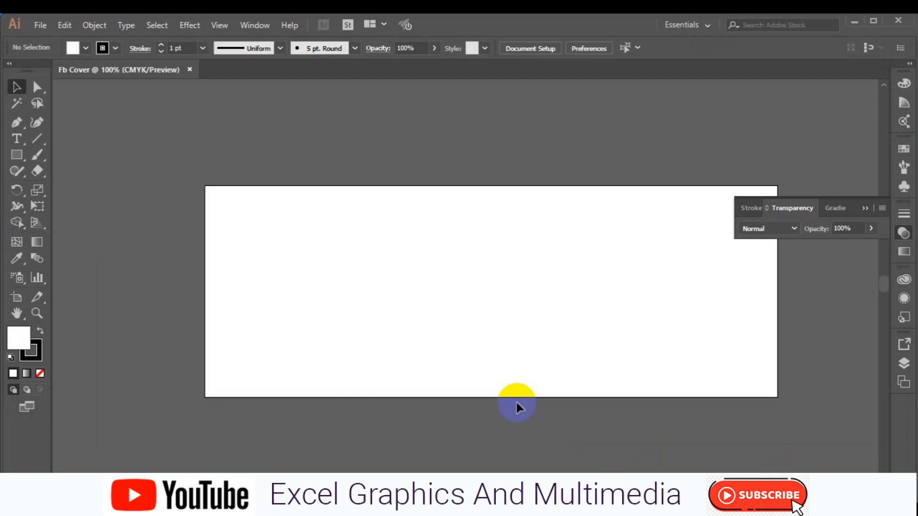
{"action": "key", "text": "ctrl+minus"}
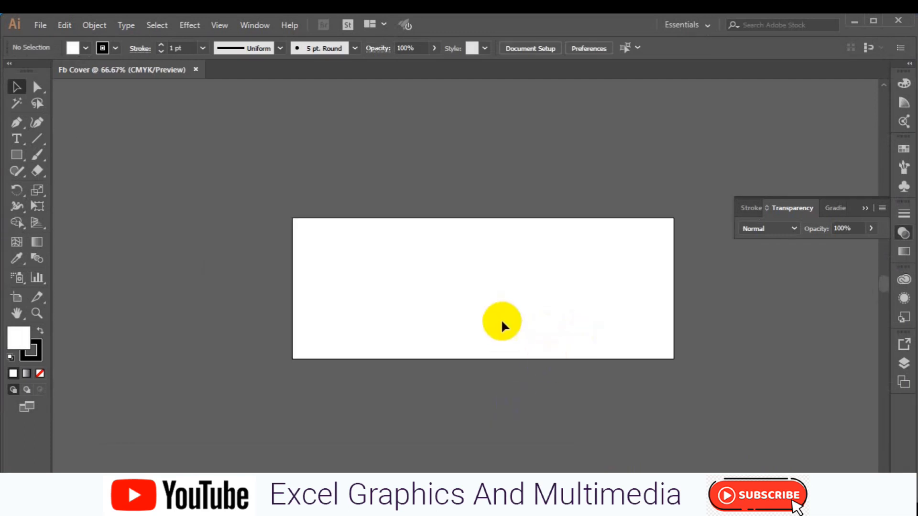
{"action": "left_click", "coordinate": [16, 313]}
{"action": "left_click_drag", "start_coordinate": [555, 317], "coordinate": [477, 292]}
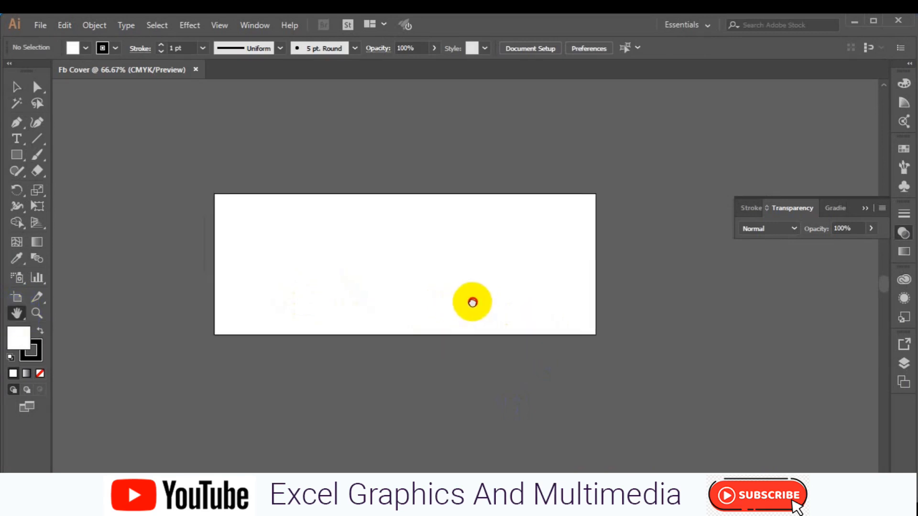
{"action": "left_click", "coordinate": [17, 155]}
{"action": "left_click", "coordinate": [86, 48]}
{"action": "left_click", "coordinate": [8, 70]}
{"action": "left_click_drag", "start_coordinate": [272, 182], "coordinate": [277, 340]}
{"action": "mouse_move", "coordinate": [294, 177]}
{"action": "left_mouse_down"}
{"action": "mouse_move", "coordinate": [307, 293]}
{"action": "mouse_move", "coordinate": [299, 349]}
{"action": "left_mouse_up"}
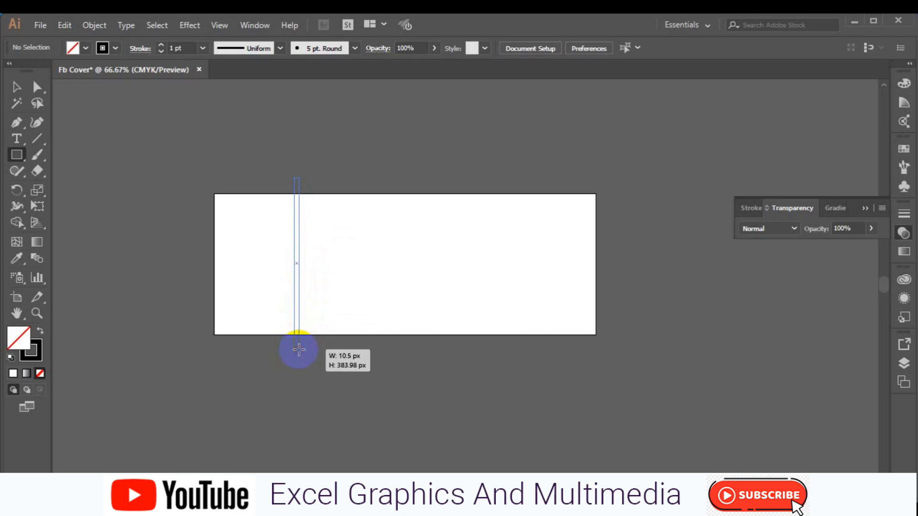
{"action": "left_click_drag", "start_coordinate": [299, 350], "coordinate": [298, 350]}
{"action": "left_click", "coordinate": [16, 87]}
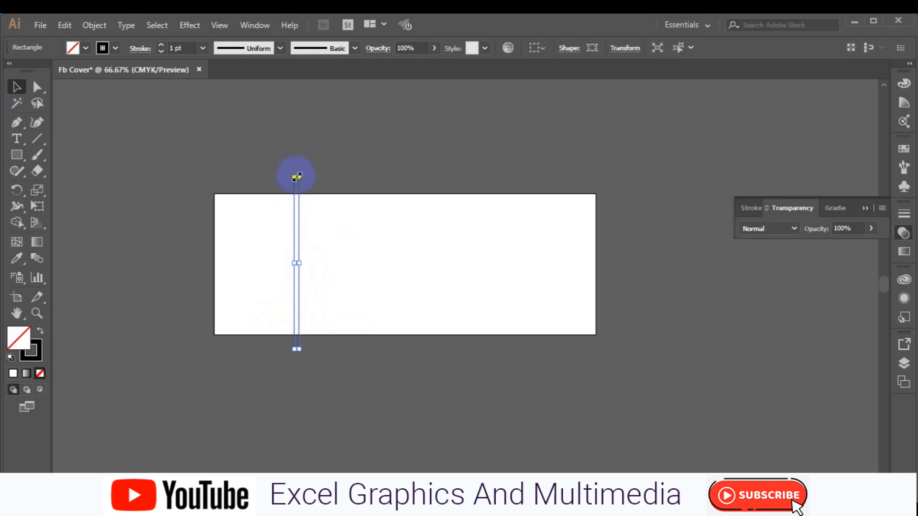
Lengthen the narrow rectangle and rotate it about 45° into a diagonal strip sloping down to the right across the artboard
{"action": "left_click_drag", "start_coordinate": [296, 156], "coordinate": [301, 144]}
{"action": "left_click_drag", "start_coordinate": [302, 246], "coordinate": [296, 246]}
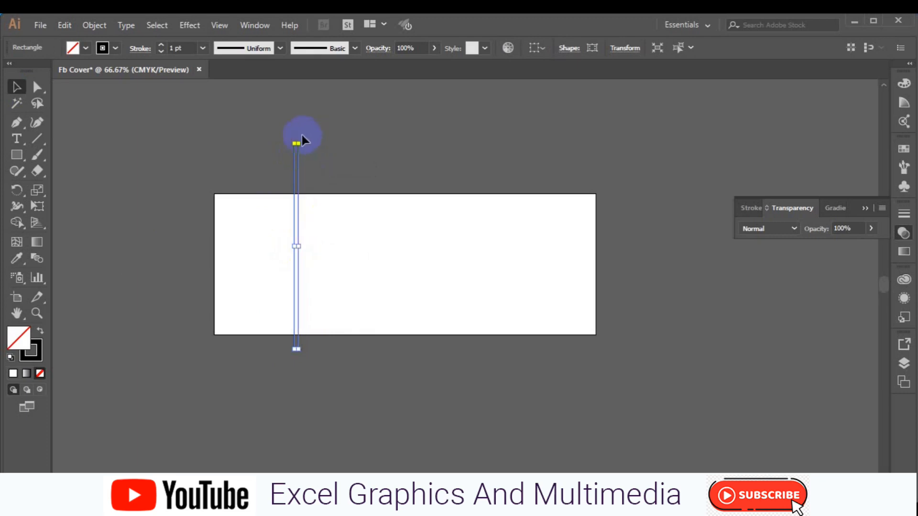
{"action": "left_click_drag", "start_coordinate": [298, 141], "coordinate": [221, 177]}
{"action": "left_click_drag", "start_coordinate": [287, 242], "coordinate": [301, 255]}
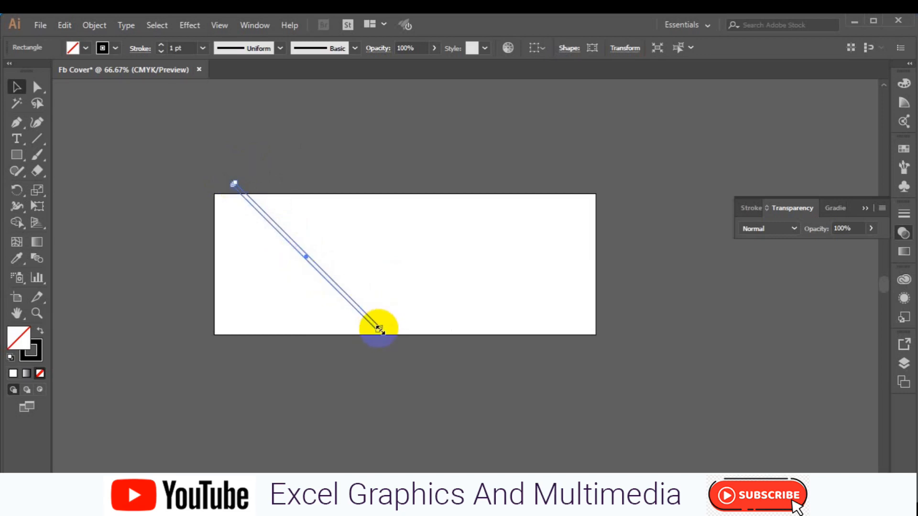
{"action": "left_click_drag", "start_coordinate": [410, 361], "coordinate": [410, 361]}
{"action": "left_click", "coordinate": [332, 289]}
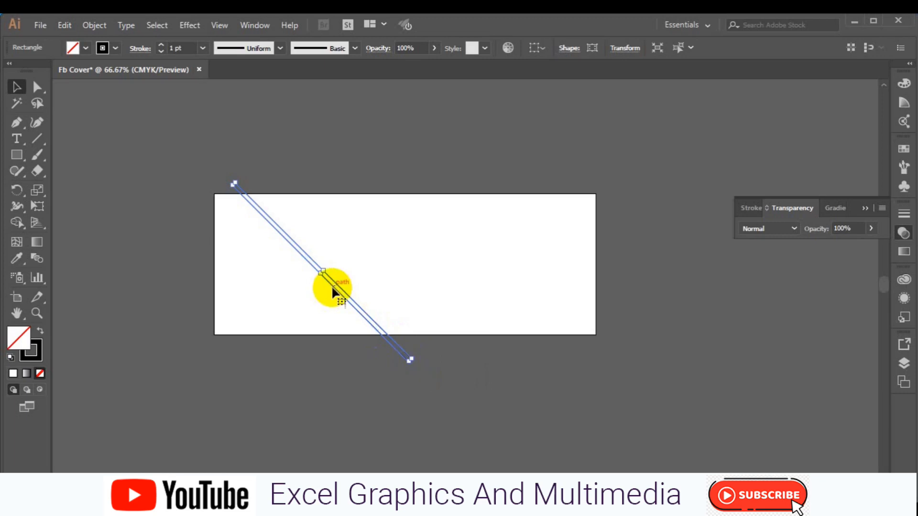
Reflect a copy of the diagonal strip across the vertical axis and delete the original strip
{"action": "right_click", "coordinate": [333, 287]}
{"action": "mouse_move", "coordinate": [404, 419]}
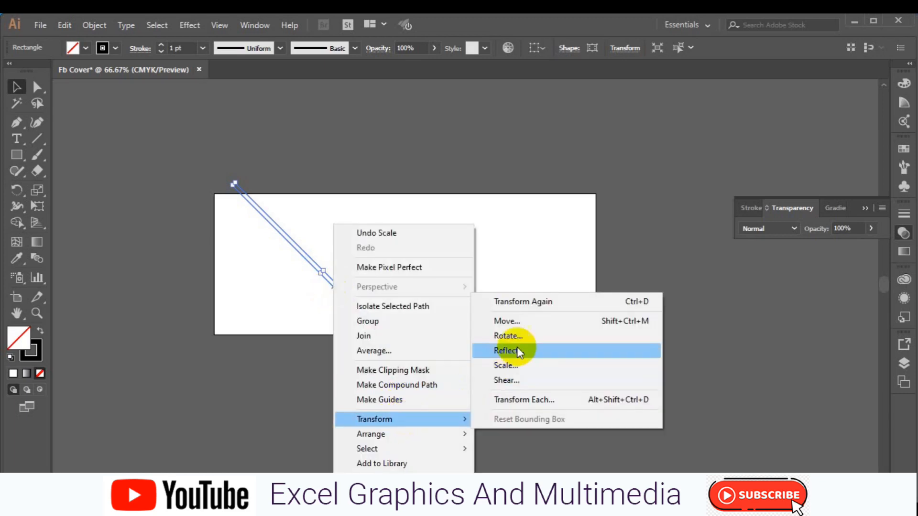
{"action": "left_click", "coordinate": [517, 351]}
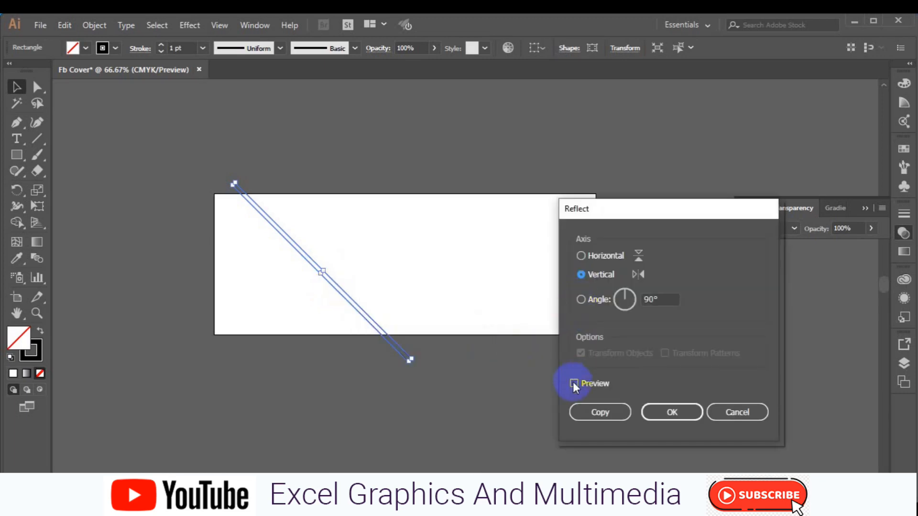
{"action": "left_click", "coordinate": [573, 383]}
{"action": "left_click", "coordinate": [655, 411]}
{"action": "left_click", "coordinate": [600, 411]}
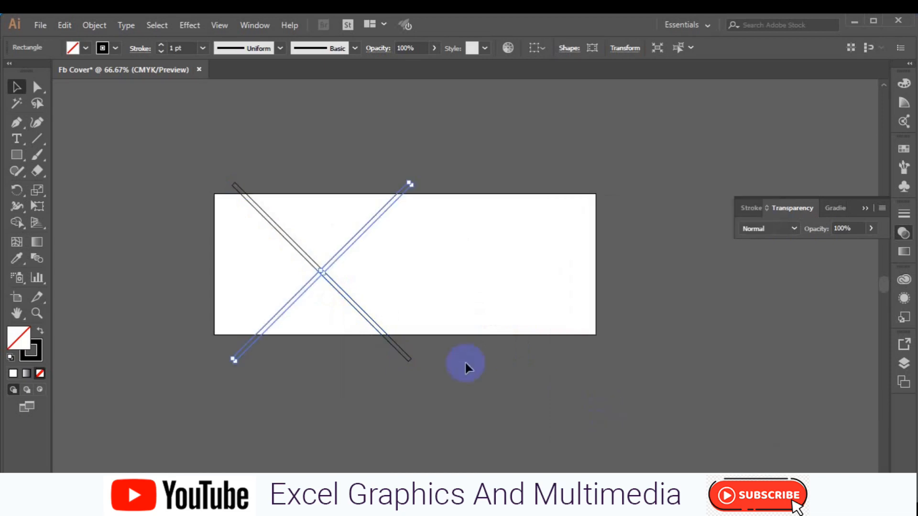
{"action": "left_click", "coordinate": [403, 354]}
{"action": "key", "text": "Delete"}
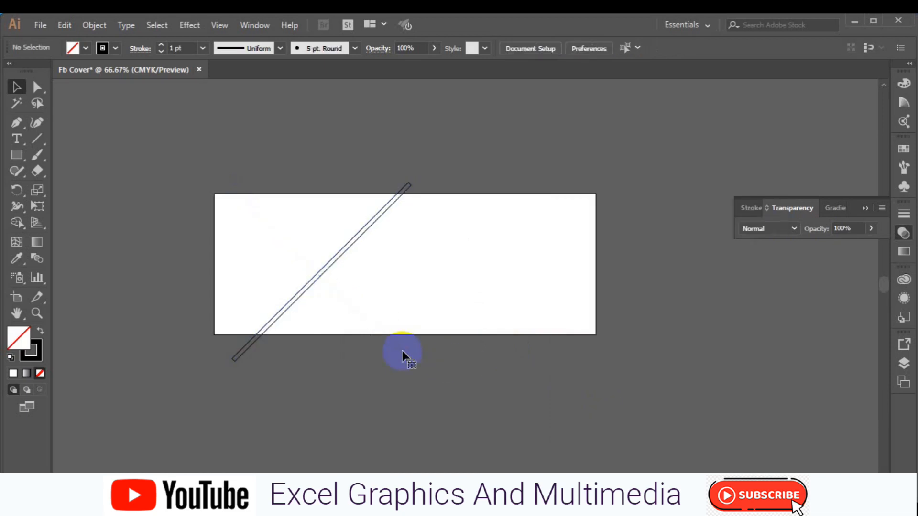
Place a copy of the diagonal strip over the artboard's upper-left corner and move the other strip toward the middle
{"action": "left_click", "coordinate": [304, 286]}
{"action": "left_click_drag", "start_coordinate": [305, 289], "coordinate": [222, 238]}
{"action": "left_click", "coordinate": [311, 283]}
{"action": "left_click_drag", "start_coordinate": [350, 287], "coordinate": [349, 287]}
{"action": "left_click", "coordinate": [131, 214]}
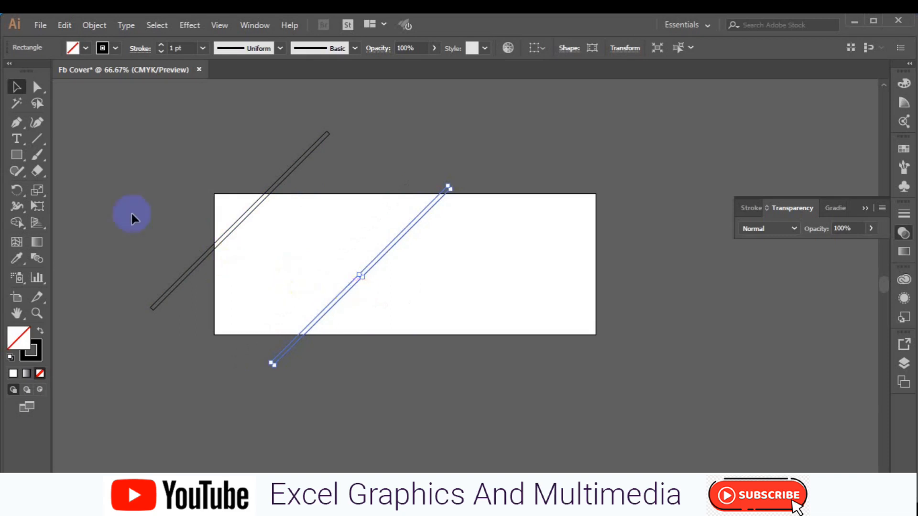
Reflect a copy of the middle strip across the vertical axis to form a crossing strip
{"action": "left_click", "coordinate": [389, 247]}
{"action": "right_click", "coordinate": [388, 247]}
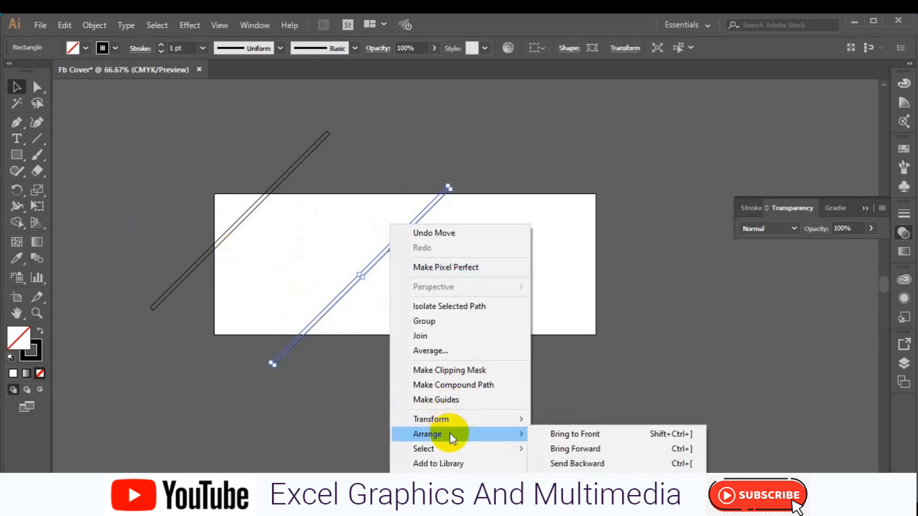
{"action": "mouse_move", "coordinate": [445, 419]}
{"action": "left_click", "coordinate": [577, 350]}
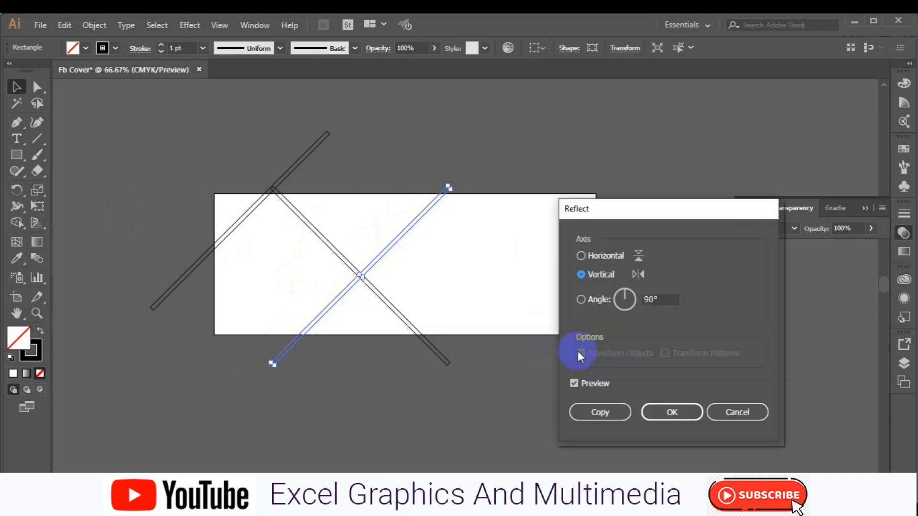
{"action": "left_click", "coordinate": [649, 414]}
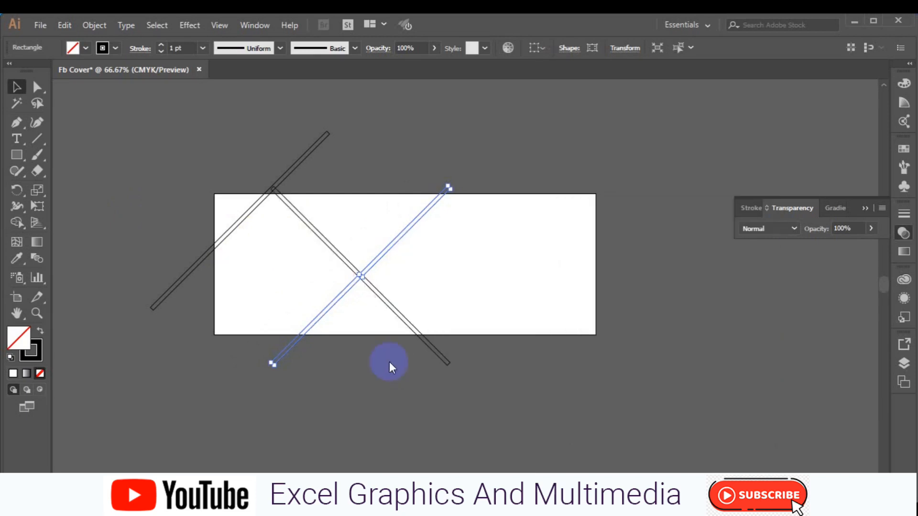
Try to make the crossing strip thinner and longer, and shift it further right along the middle strip
{"action": "left_click", "coordinate": [358, 270]}
{"action": "left_click_drag", "start_coordinate": [362, 273], "coordinate": [359, 277]}
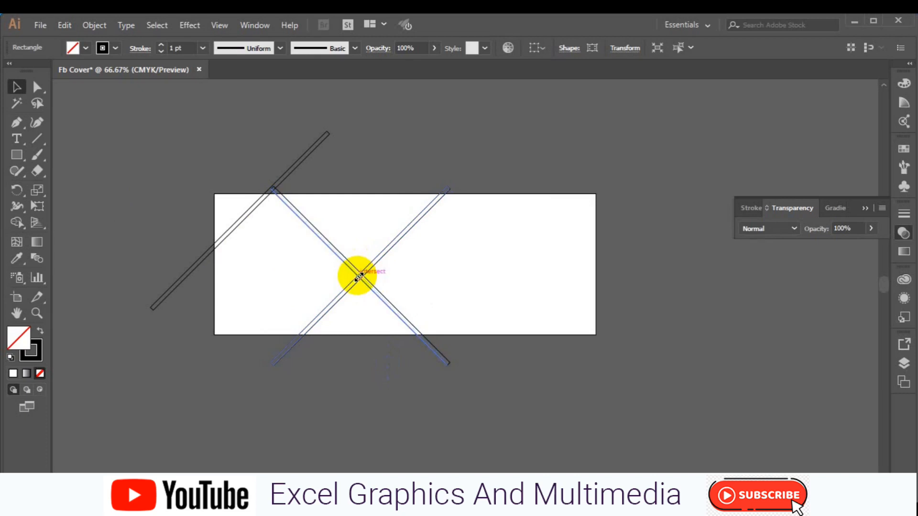
{"action": "key", "text": "ctrl+plus"}
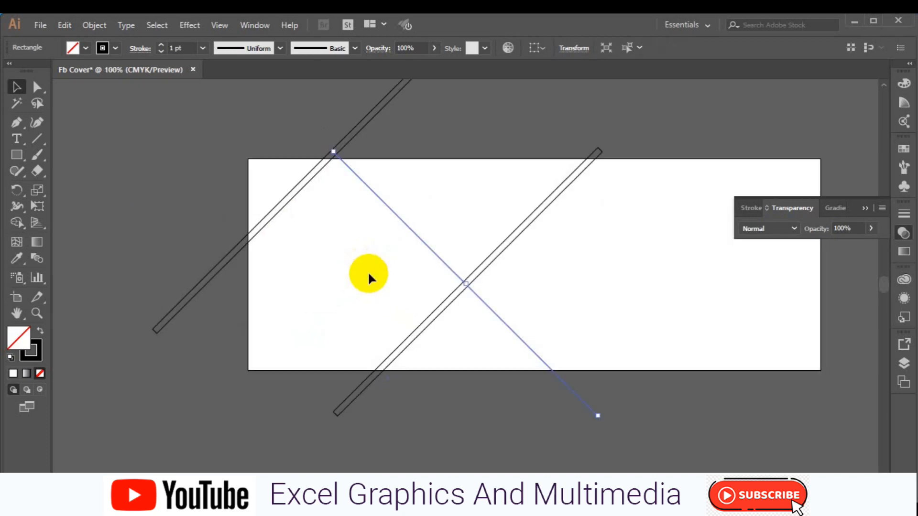
{"action": "mouse_move", "coordinate": [467, 282]}
{"action": "left_mouse_down"}
{"action": "mouse_move", "coordinate": [472, 274]}
{"action": "mouse_move", "coordinate": [469, 281]}
{"action": "left_mouse_up"}
{"action": "left_click", "coordinate": [470, 281]}
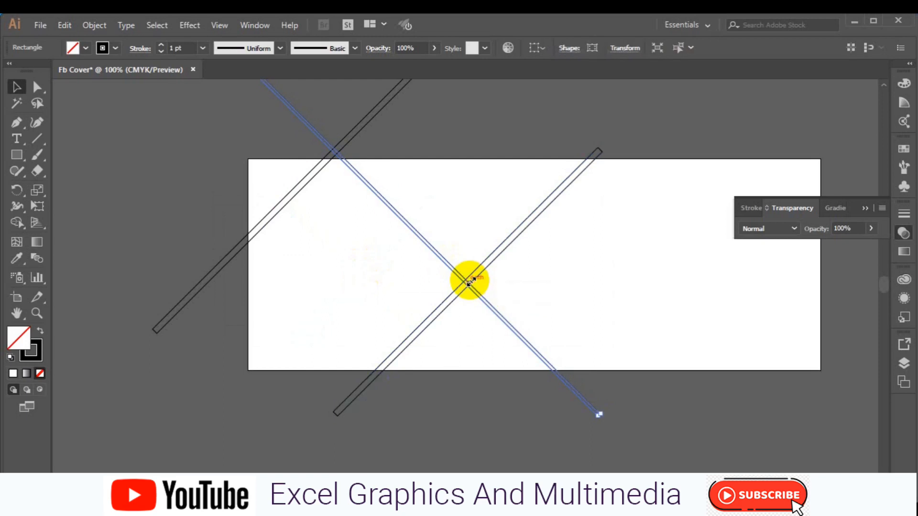
{"action": "left_click_drag", "start_coordinate": [534, 352], "coordinate": [684, 426]}
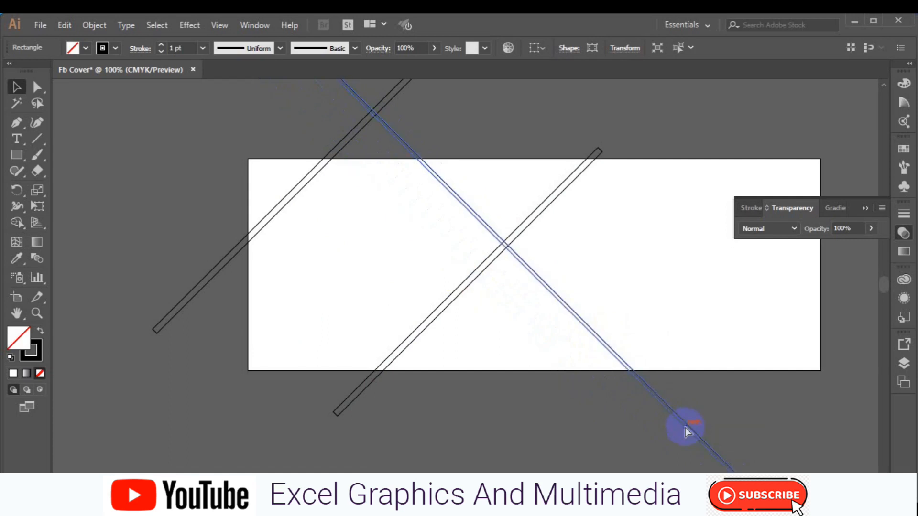
Try to place a copy of the crossing strip beside it, and undo the edits back to the two parallel strips
{"action": "key", "text": "ctrl+minus"}
{"action": "key", "text": "ctrl+minus"}
{"action": "key", "text": "ctrl+minus"}
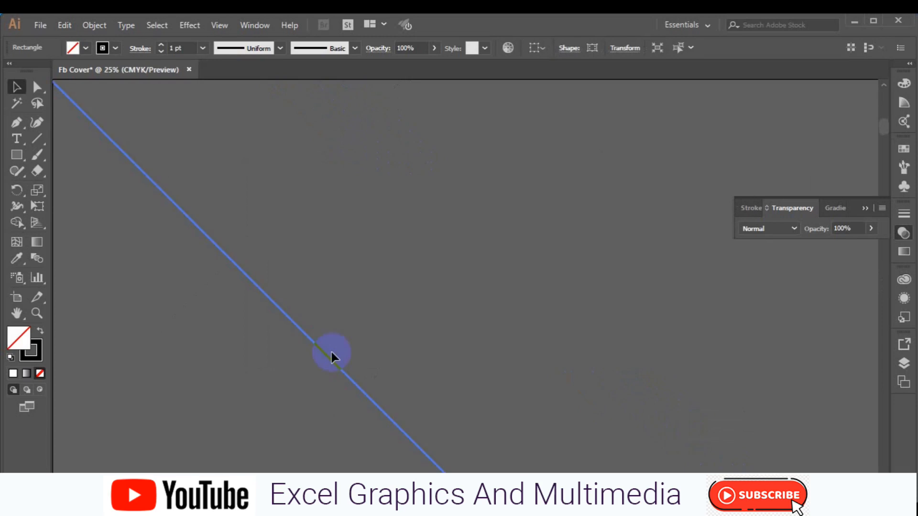
{"action": "scroll", "coordinate": [331, 352], "scroll_direction": "up", "scroll_amount": 4}
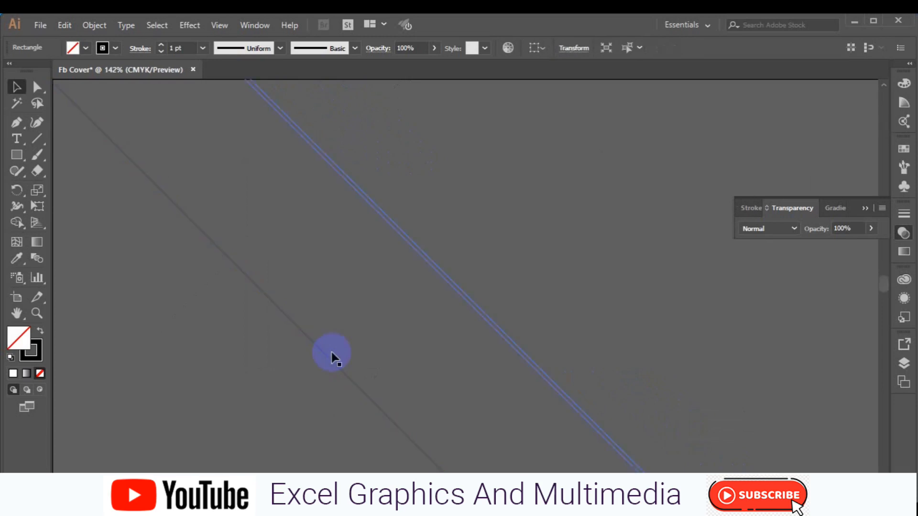
{"action": "scroll", "coordinate": [332, 356], "scroll_direction": "down", "scroll_amount": 2}
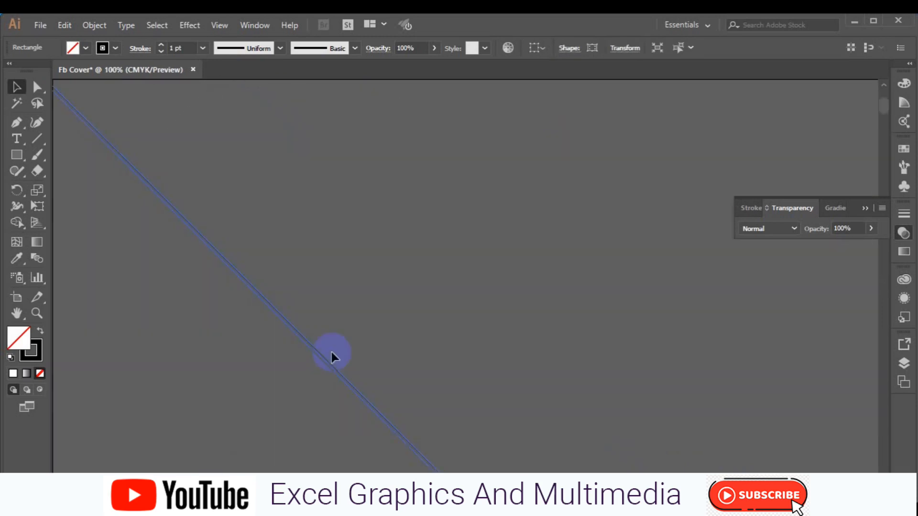
{"action": "scroll", "coordinate": [332, 352], "scroll_direction": "up", "scroll_amount": 2}
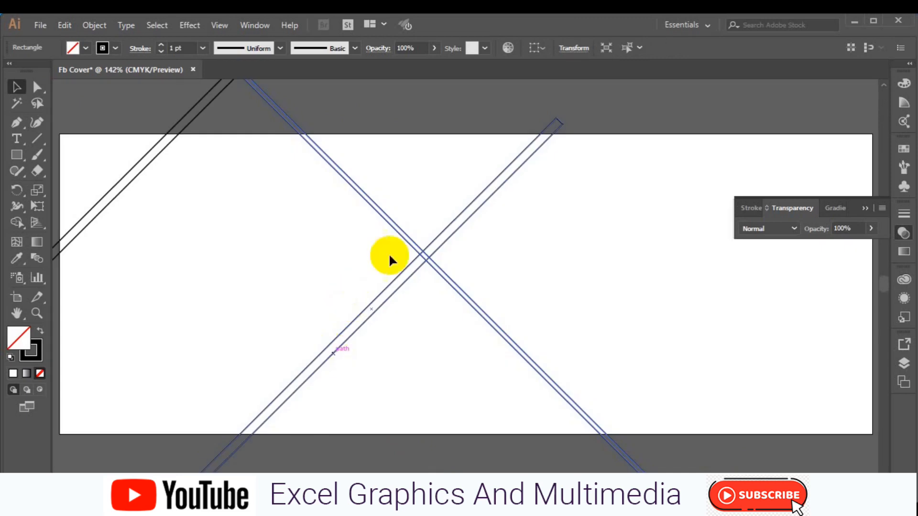
{"action": "left_click", "coordinate": [412, 245]}
{"action": "left_click_drag", "start_coordinate": [511, 328], "coordinate": [684, 471]}
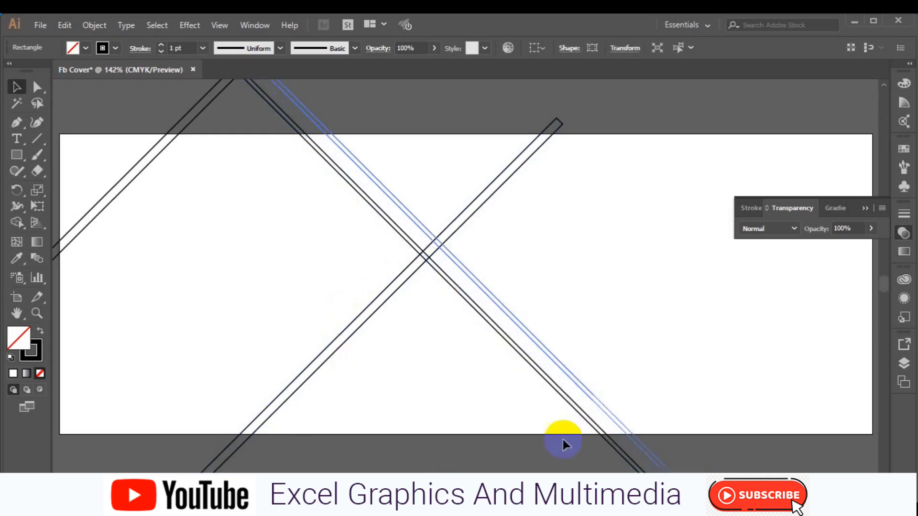
{"action": "left_click_drag", "start_coordinate": [467, 279], "coordinate": [671, 471]}
{"action": "key", "text": "ctrl+z"}
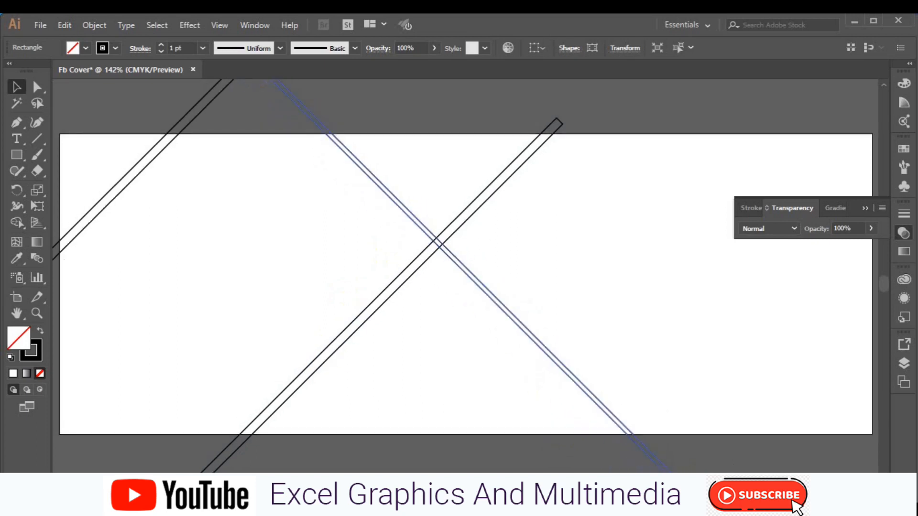
{"action": "key", "text": "ctrl+z"}
Draw a thinner vertical rectangle over the middle strip and rotate it about 45° so that it crosses the strip diagonally
{"action": "key", "text": "ctrl+minus"}
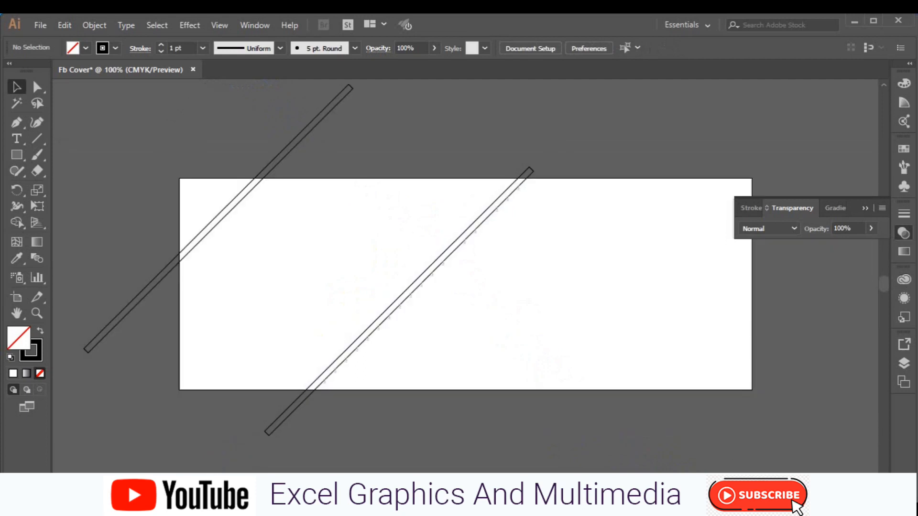
{"action": "left_click", "coordinate": [17, 154]}
{"action": "mouse_move", "coordinate": [389, 234]}
{"action": "left_mouse_down"}
{"action": "mouse_move", "coordinate": [484, 389]}
{"action": "mouse_move", "coordinate": [433, 437]}
{"action": "mouse_move", "coordinate": [385, 430]}
{"action": "left_mouse_up"}
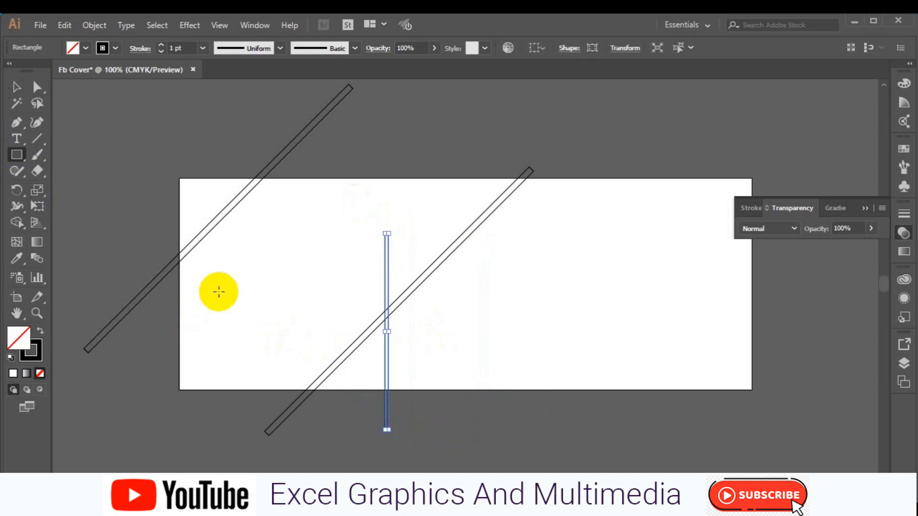
{"action": "left_click", "coordinate": [16, 87]}
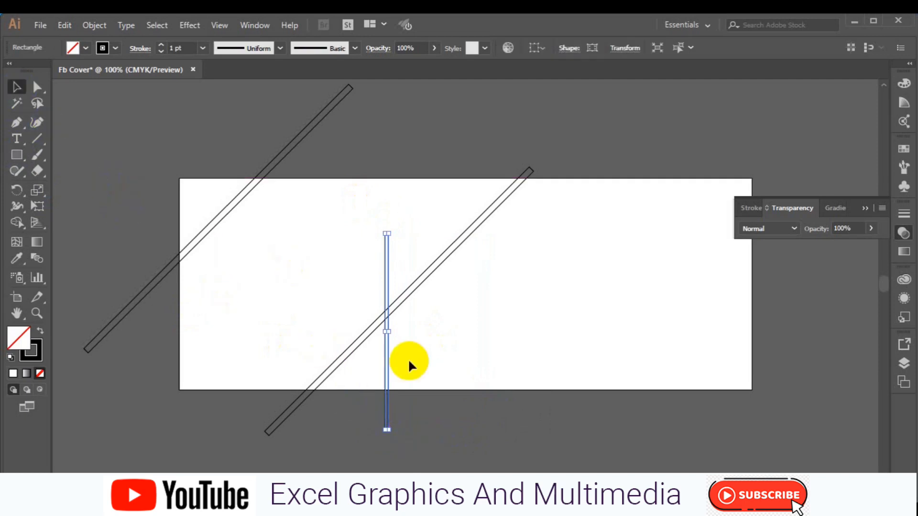
{"action": "left_click_drag", "start_coordinate": [434, 420], "coordinate": [450, 395]}
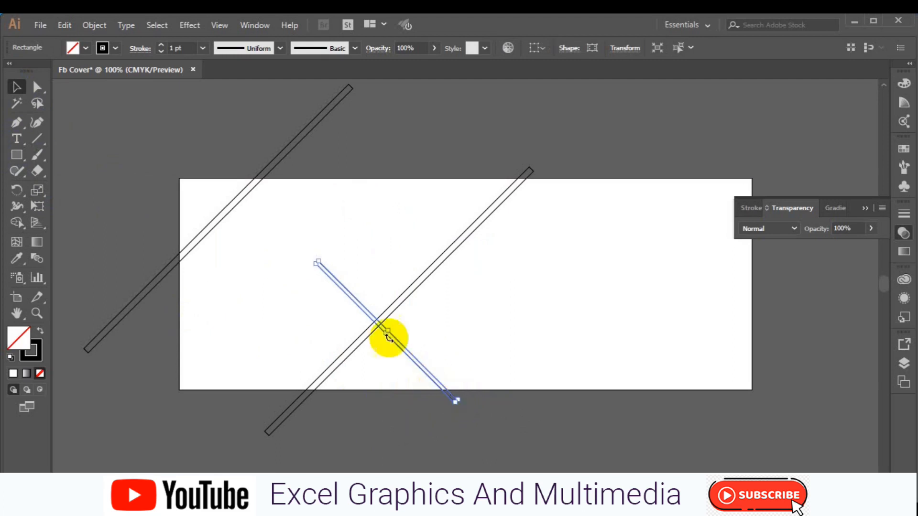
Slide the thin crossing strip lower right, and place a copy reflected across the vertical axis over the artboard's lower-right corner
{"action": "left_click", "coordinate": [424, 393]}
{"action": "left_click_drag", "start_coordinate": [425, 393], "coordinate": [435, 372]}
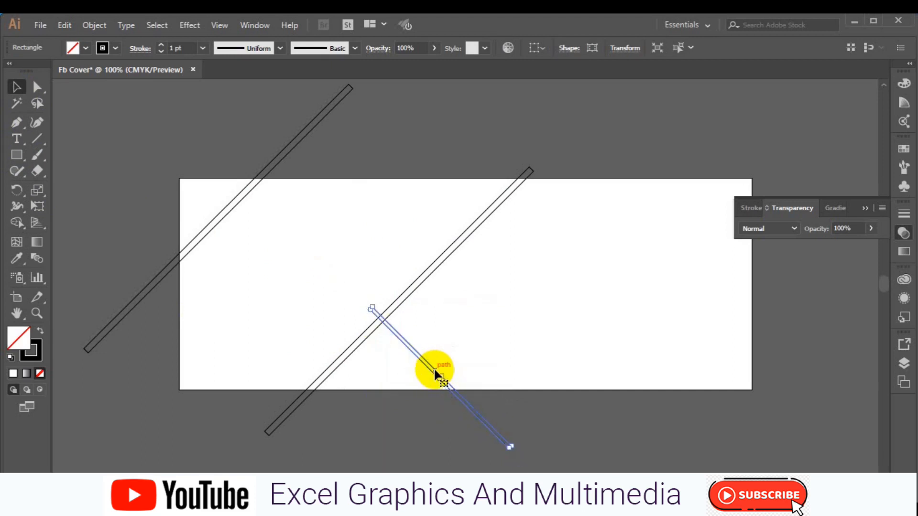
{"action": "right_click", "coordinate": [434, 368]}
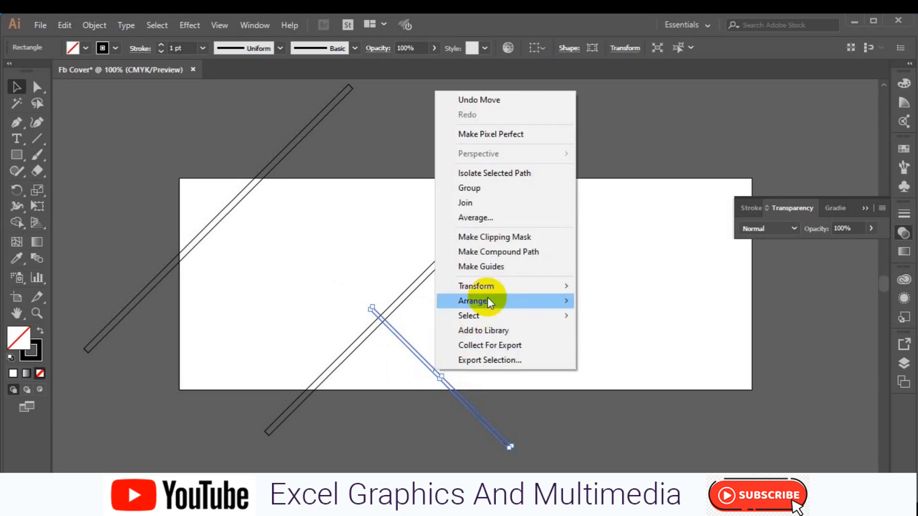
{"action": "mouse_move", "coordinate": [512, 289]}
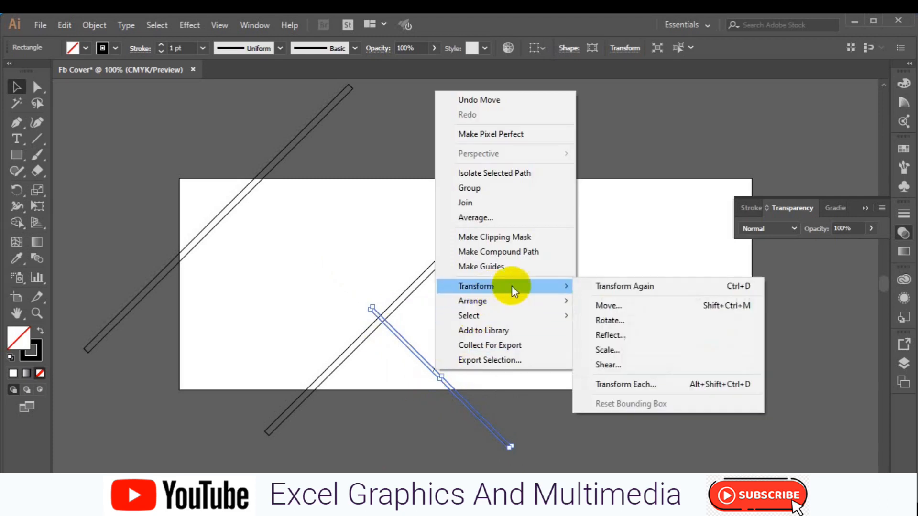
{"action": "left_click", "coordinate": [621, 336]}
{"action": "left_click", "coordinate": [600, 411]}
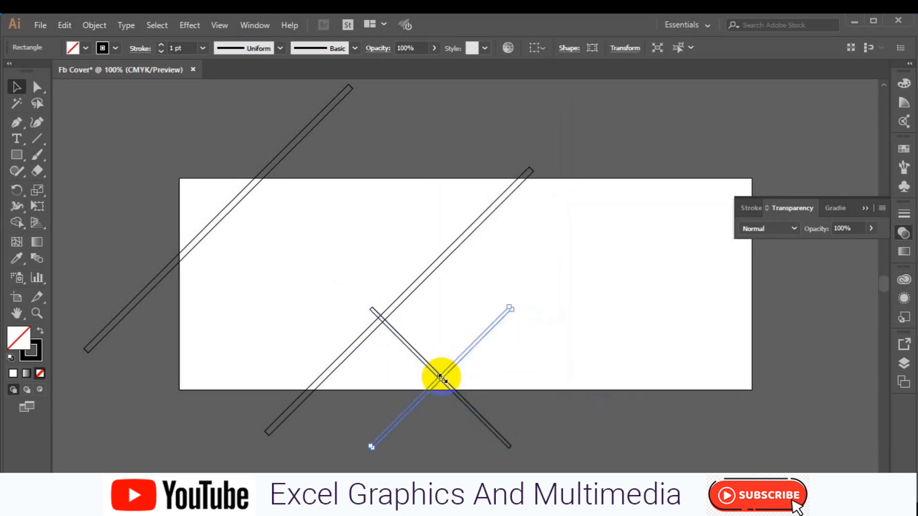
{"action": "left_click_drag", "start_coordinate": [445, 371], "coordinate": [711, 359]}
Draw two diagonal lines with the Pen tool, one from the middle strip past the bottom edge, one from the top edge to the strip
{"action": "left_click", "coordinate": [16, 125]}
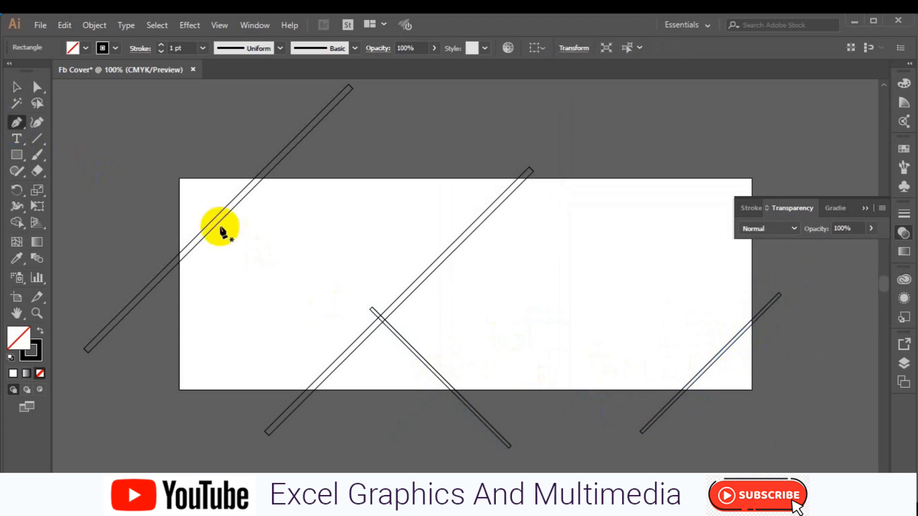
{"action": "left_click", "coordinate": [473, 232]}
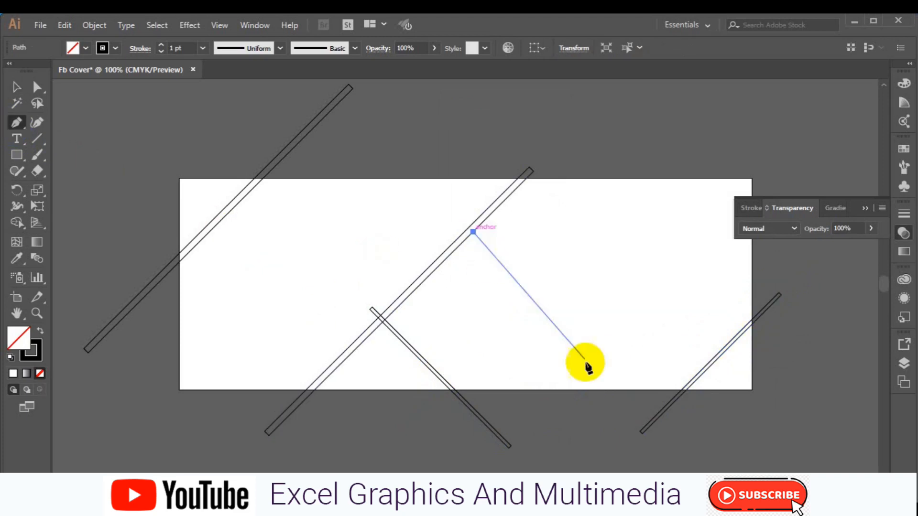
{"action": "left_click", "coordinate": [634, 399]}
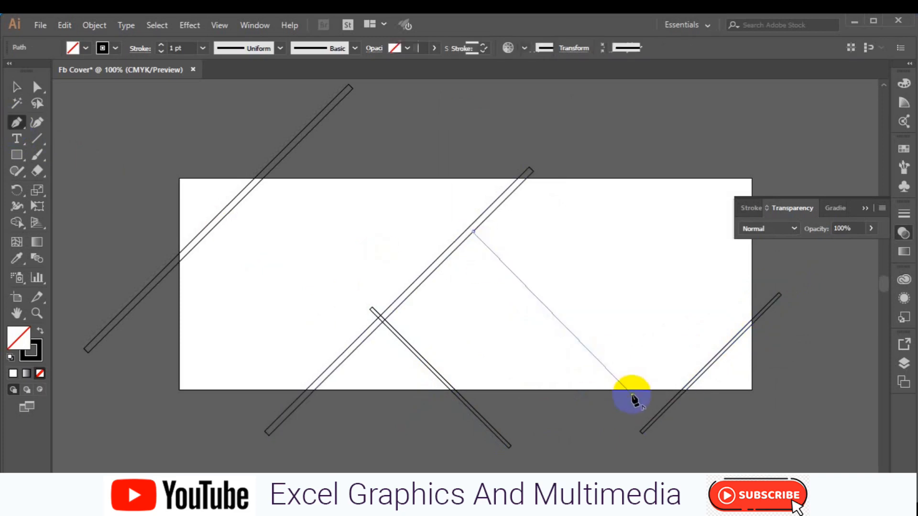
{"action": "left_click", "coordinate": [622, 429], "text": "ctrl"}
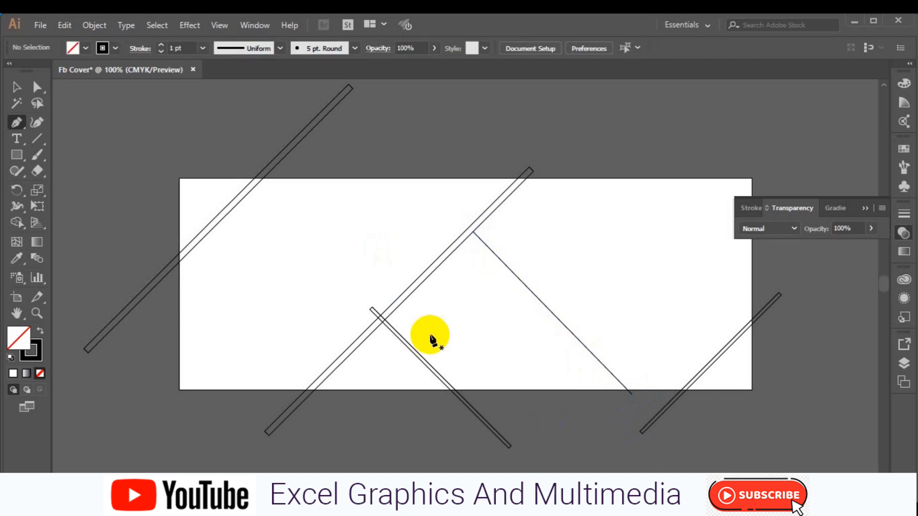
{"action": "left_click", "coordinate": [327, 178]}
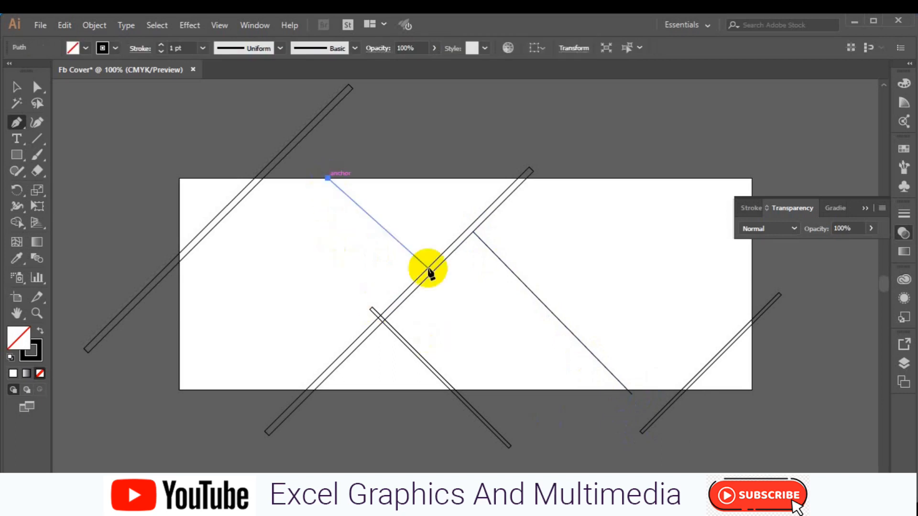
{"action": "left_click", "coordinate": [432, 274]}
{"action": "left_click", "coordinate": [459, 350], "text": "ctrl"}
{"action": "left_click", "coordinate": [16, 86]}
Create an 851 px wide rectangle with the artboard's height and align it exactly over the artboard
{"action": "left_click", "coordinate": [13, 153]}
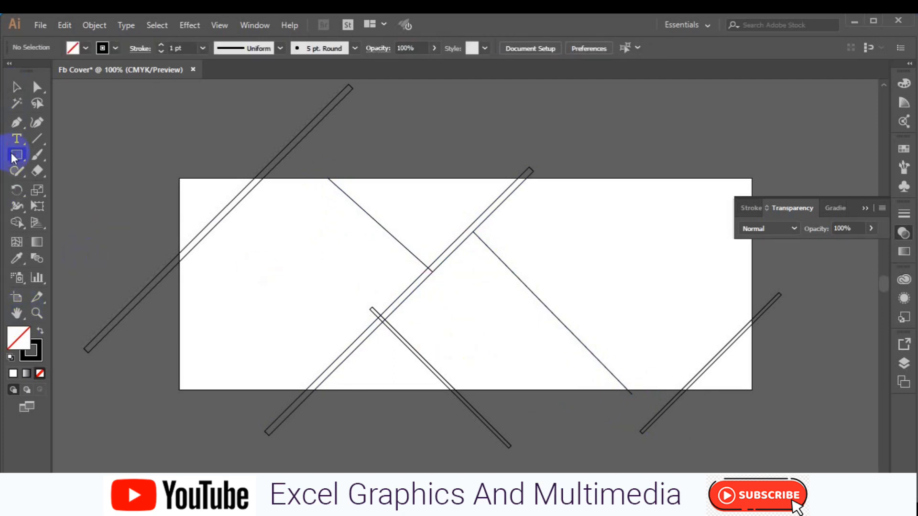
{"action": "left_click", "coordinate": [256, 272]}
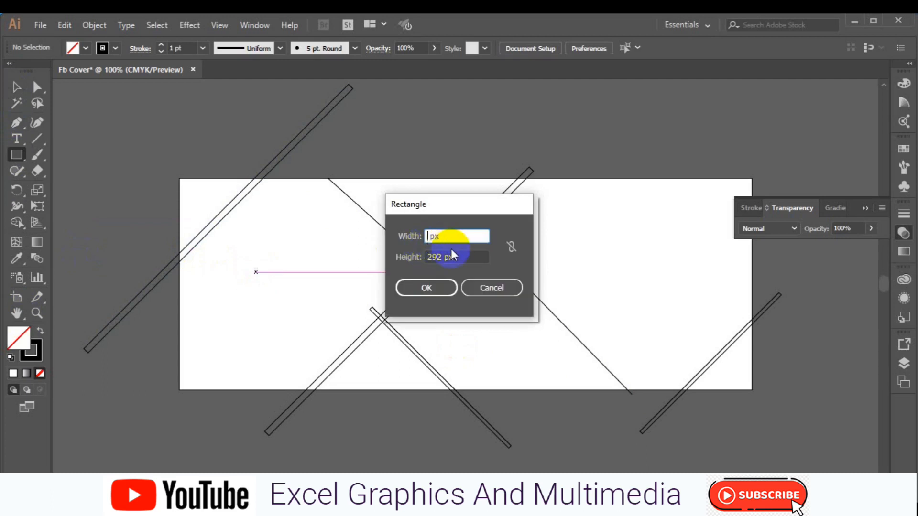
{"action": "type", "text": "851"}
{"action": "left_click", "coordinate": [444, 256]}
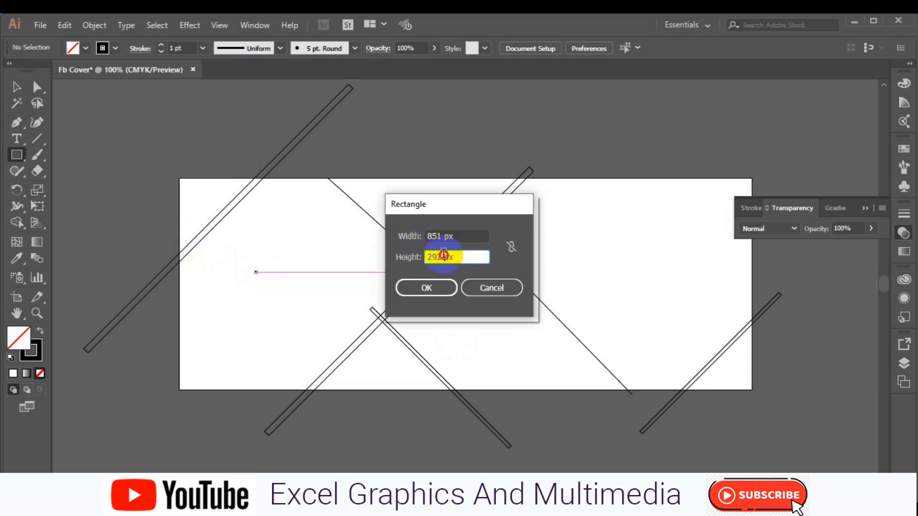
{"action": "left_click", "coordinate": [425, 287]}
{"action": "left_click", "coordinate": [16, 86]}
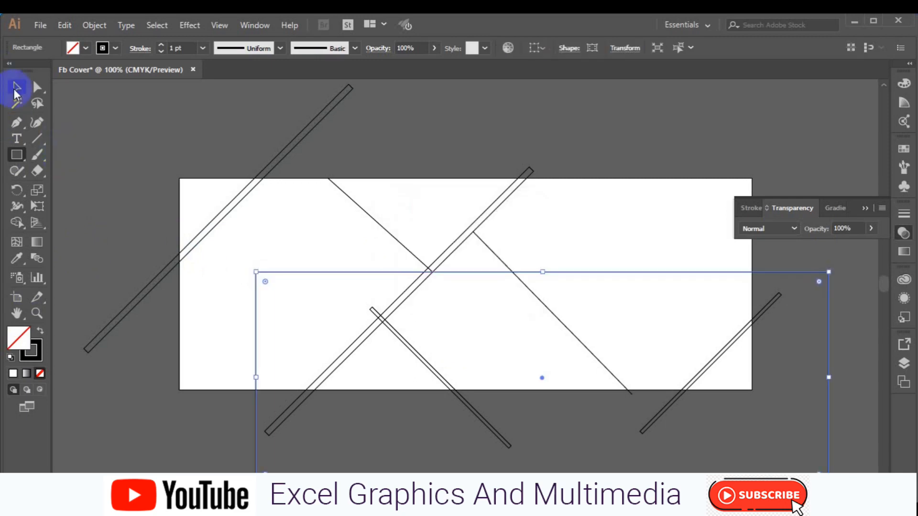
{"action": "left_click_drag", "start_coordinate": [542, 378], "coordinate": [465, 280]}
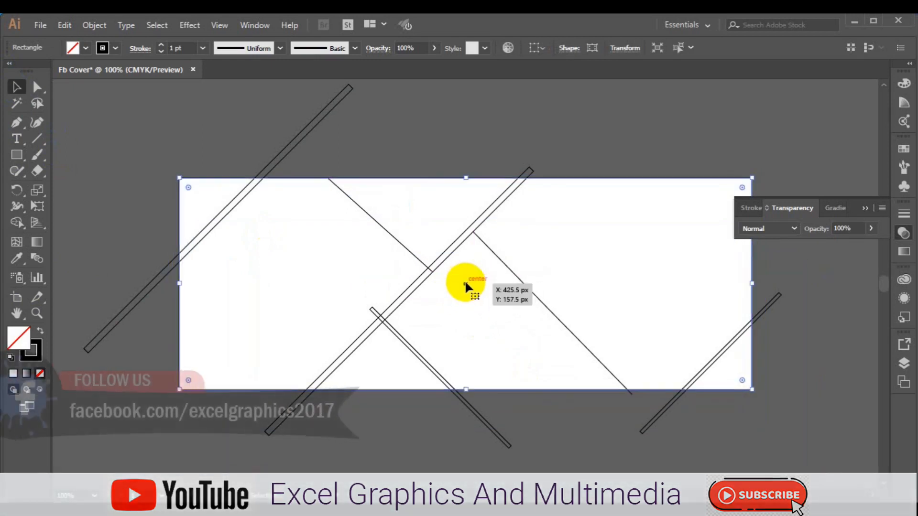
Select all the shapes and use Shape Builder with black fill and no stroke on the upper-left corner and the large left region
{"action": "left_click_drag", "start_coordinate": [116, 154], "coordinate": [704, 337]}
{"action": "left_click", "coordinate": [16, 223]}
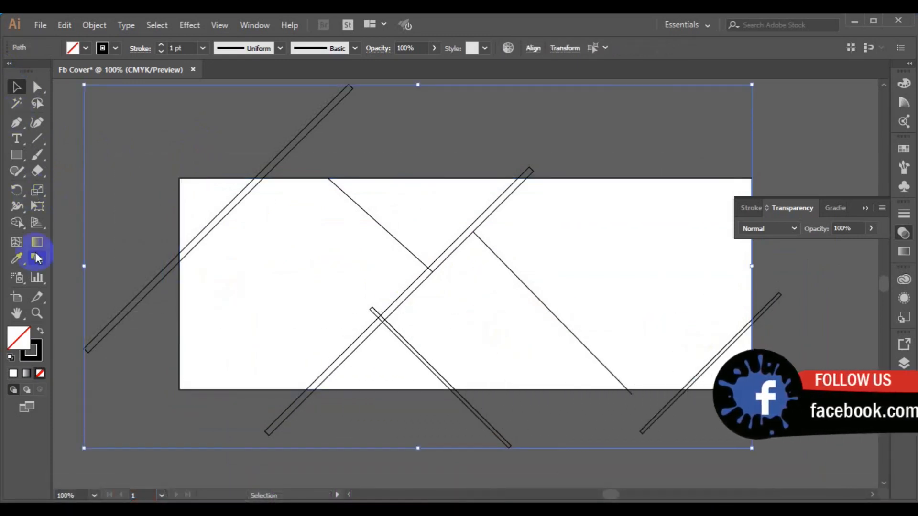
{"action": "left_click", "coordinate": [115, 48]}
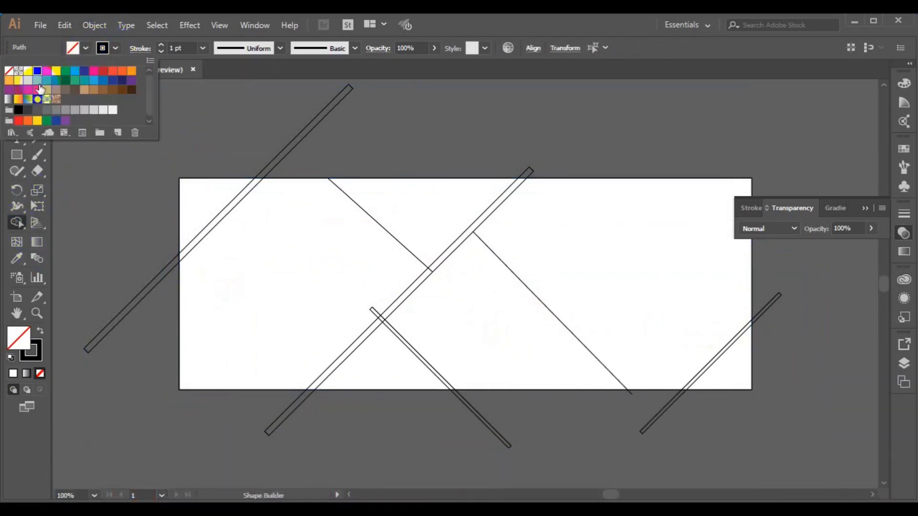
{"action": "left_click", "coordinate": [9, 71]}
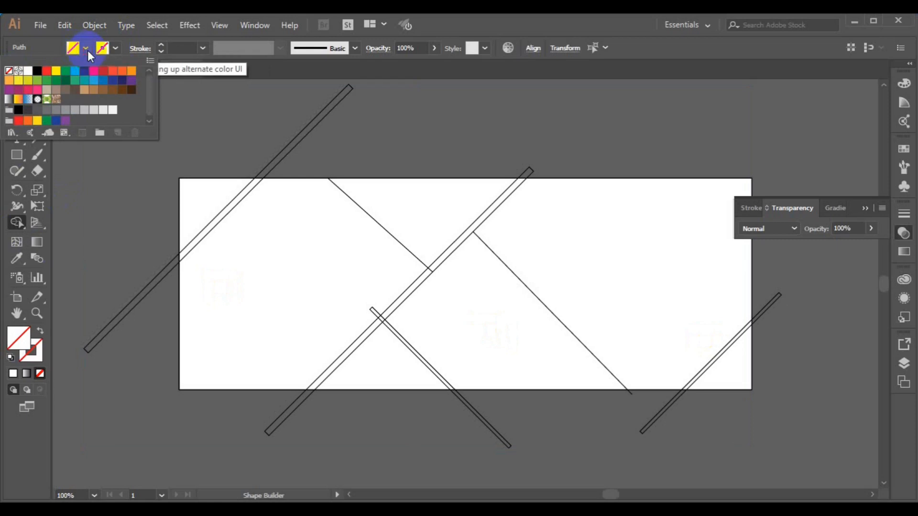
{"action": "left_click", "coordinate": [38, 72]}
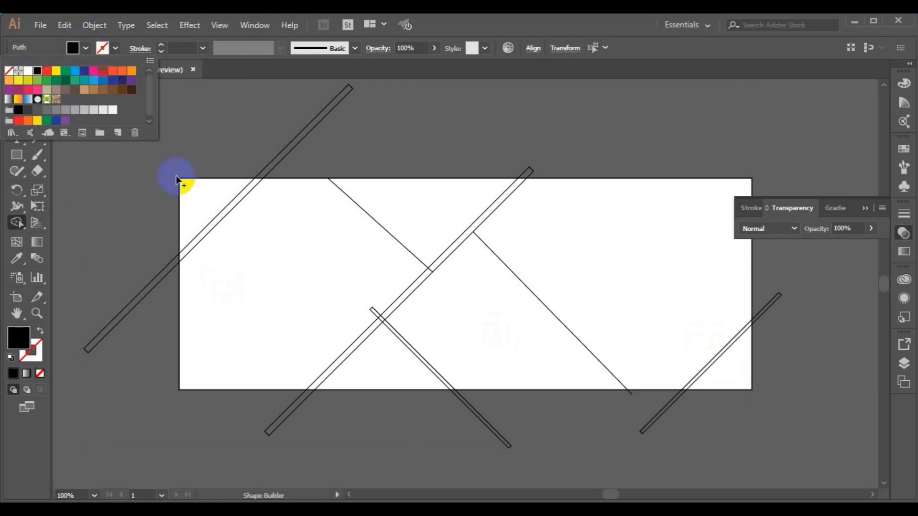
{"action": "left_click", "coordinate": [201, 202]}
{"action": "left_click", "coordinate": [201, 202]}
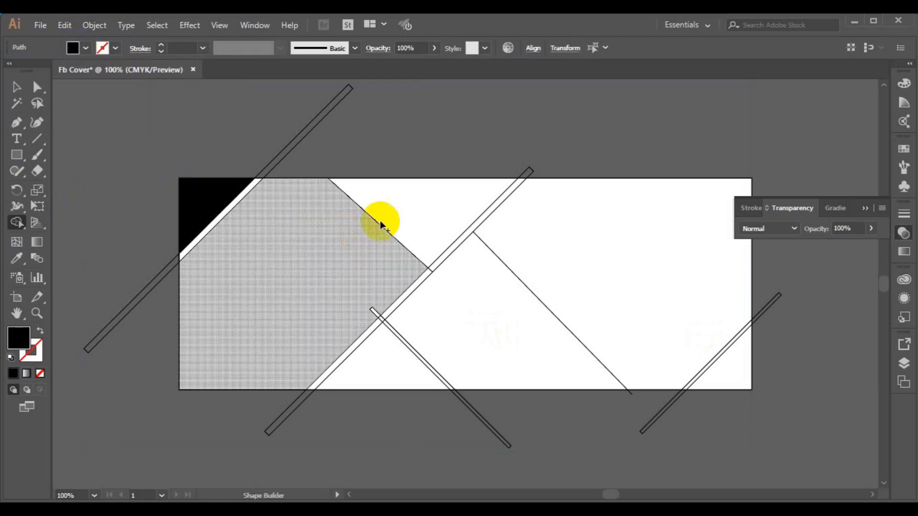
{"action": "left_click", "coordinate": [299, 258]}
Fill the triangle above the middle strip and the two regions below it with mid-grey using Shape Builder
{"action": "left_click", "coordinate": [84, 47]}
{"action": "left_click", "coordinate": [83, 111]}
{"action": "left_click", "coordinate": [368, 209]}
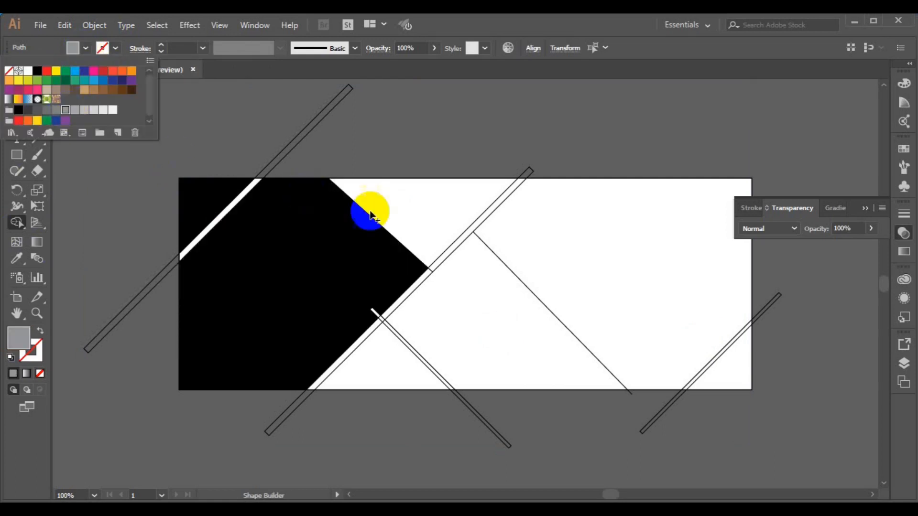
{"action": "left_click", "coordinate": [395, 209]}
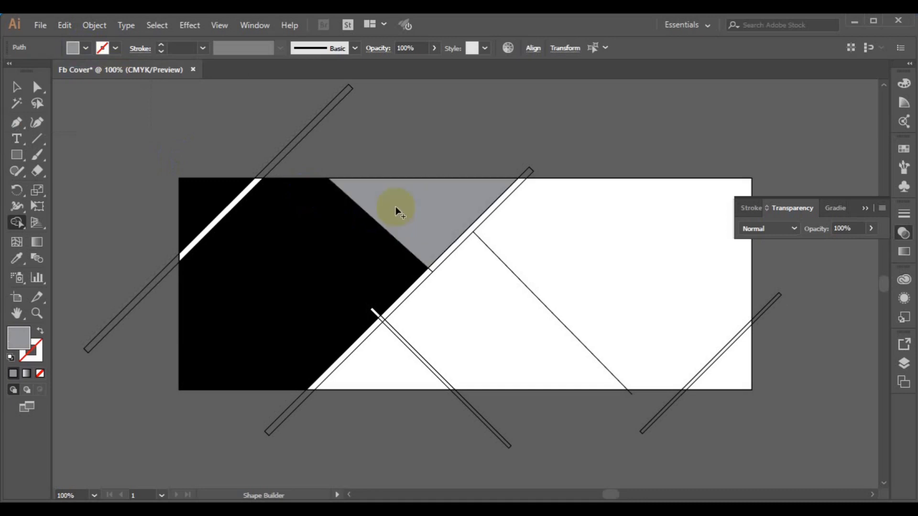
{"action": "left_click", "coordinate": [389, 371]}
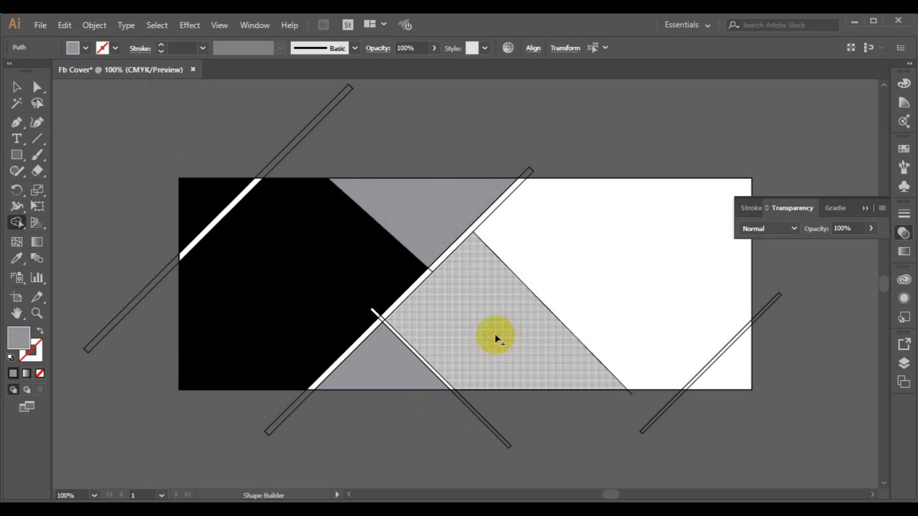
{"action": "left_click", "coordinate": [494, 336]}
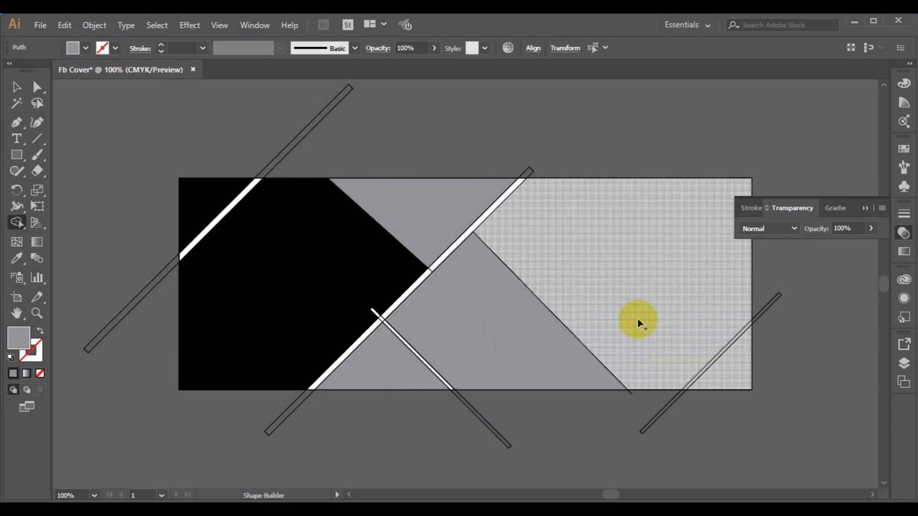
Try to fill the large white region on the right with grey using Shape Builder, undo it and deselect the artwork
{"action": "left_click", "coordinate": [667, 291]}
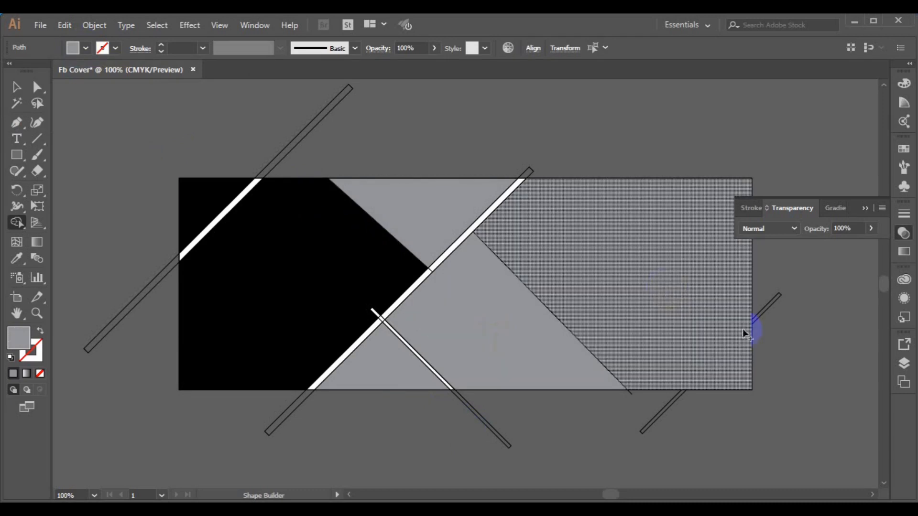
{"action": "key", "text": "ctrl+z"}
{"action": "left_click_drag", "start_coordinate": [729, 380], "coordinate": [660, 387]}
{"action": "mouse_move", "coordinate": [579, 346]}
{"action": "left_mouse_down"}
{"action": "mouse_move", "coordinate": [557, 275]}
{"action": "mouse_move", "coordinate": [562, 297]}
{"action": "mouse_move", "coordinate": [594, 308]}
{"action": "left_mouse_up"}
{"action": "left_click", "coordinate": [16, 87]}
{"action": "left_click", "coordinate": [586, 246]}
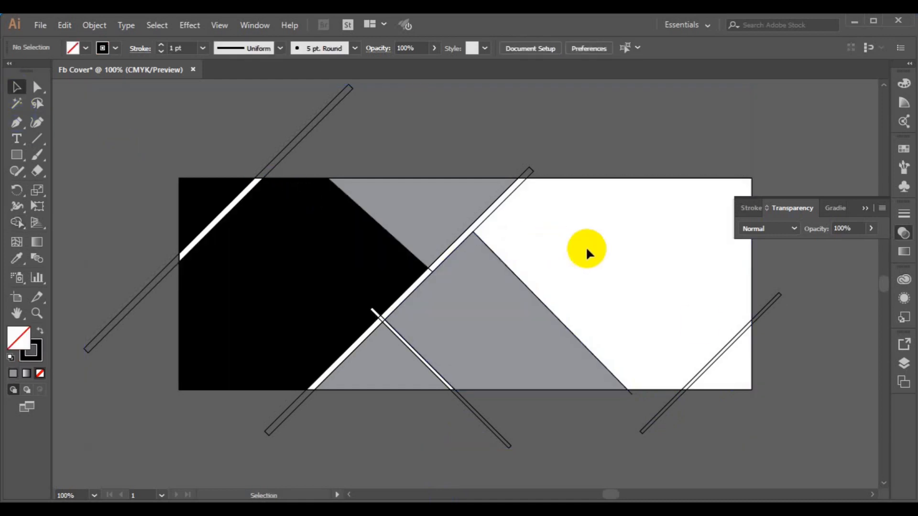
Select the white region with the lower-right strip and fill the lower-right corner triangle black without stroke using Shape Builder
{"action": "left_click", "coordinate": [712, 364]}
{"action": "left_click", "coordinate": [684, 300]}
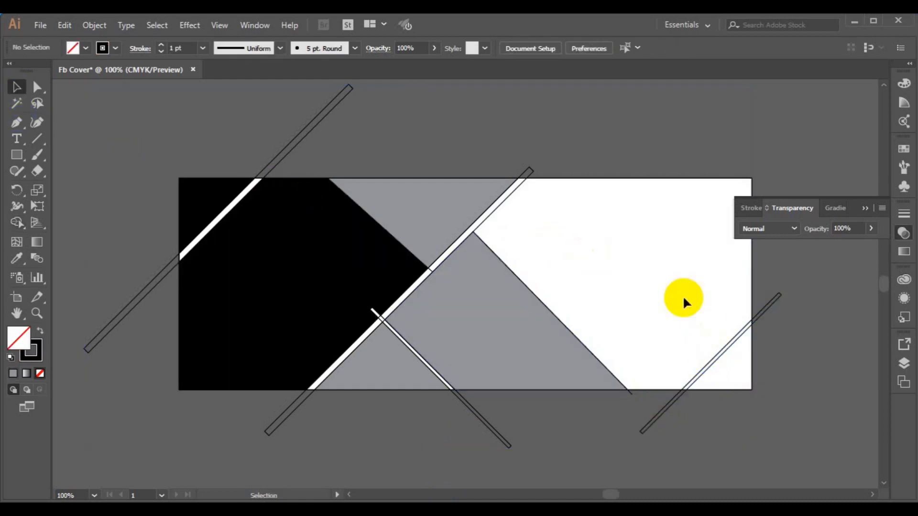
{"action": "left_click", "coordinate": [606, 178]}
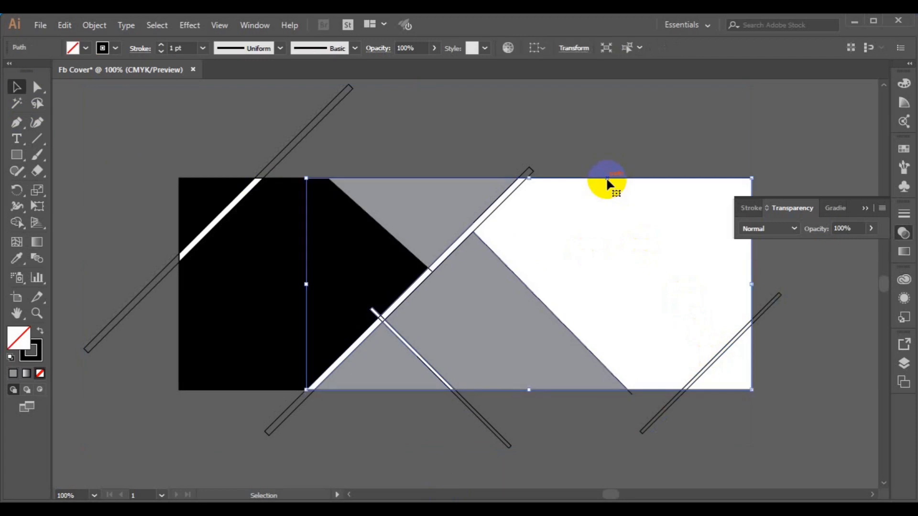
{"action": "left_click", "coordinate": [731, 347], "text": "shift"}
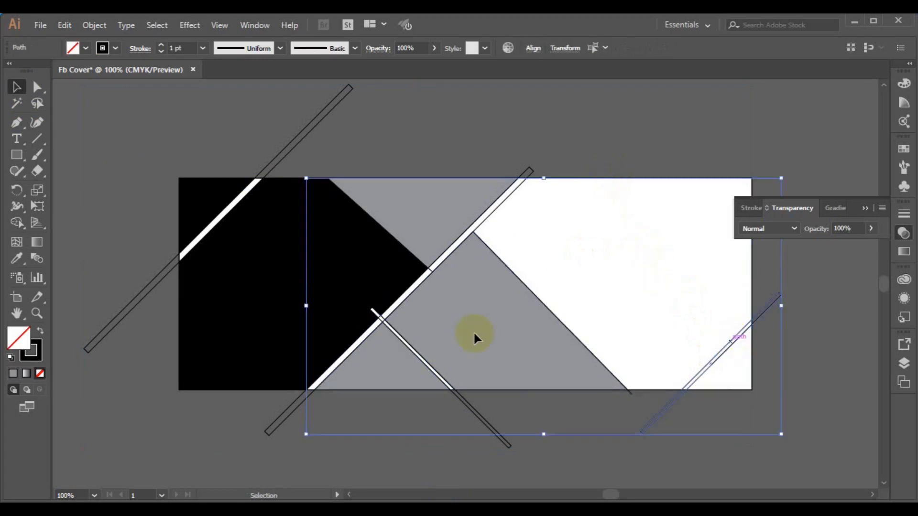
{"action": "left_click", "coordinate": [17, 222]}
{"action": "left_click", "coordinate": [83, 48]}
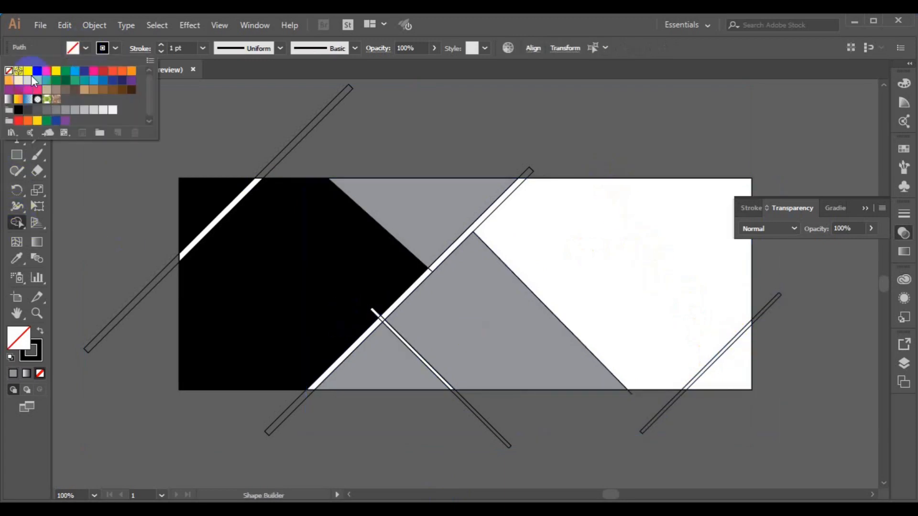
{"action": "left_click", "coordinate": [37, 70]}
{"action": "left_click", "coordinate": [113, 51]}
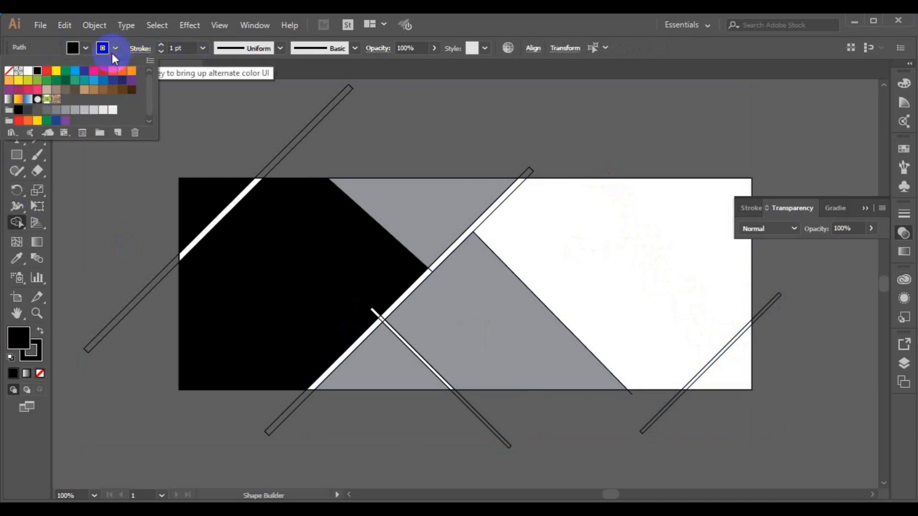
{"action": "left_click", "coordinate": [9, 70]}
{"action": "left_click", "coordinate": [740, 378]}
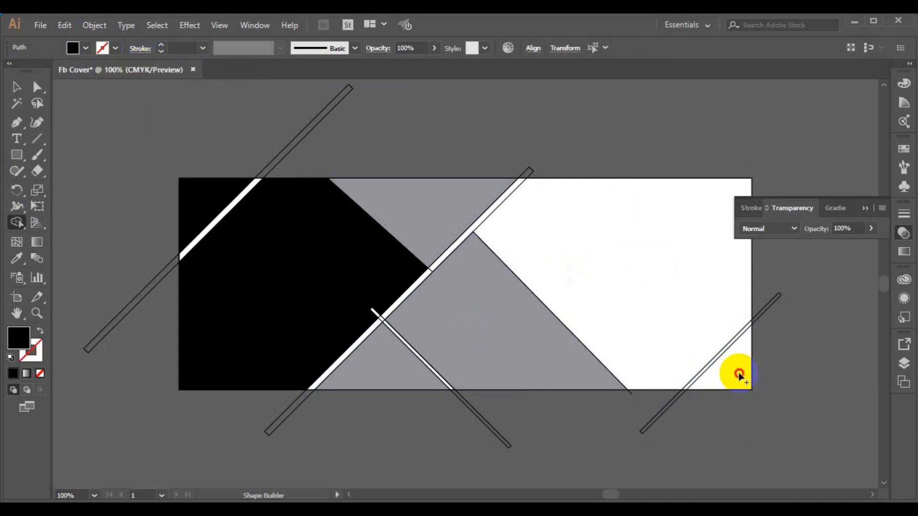
{"action": "left_click", "coordinate": [739, 375]}
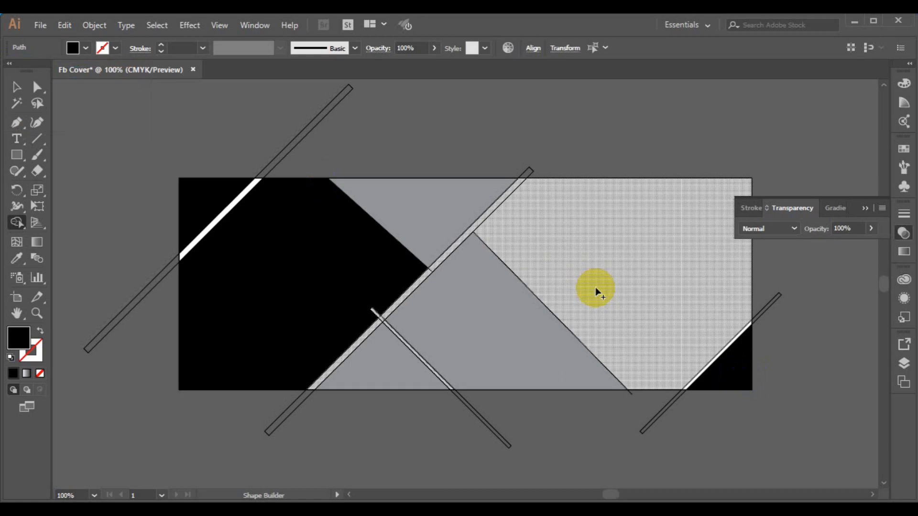
Draw a short diagonal Pen line across the middle strip, extending the edge between the lower grey region and the white region up into the grey triangle
{"action": "left_click", "coordinate": [16, 87]}
{"action": "left_click", "coordinate": [535, 268]}
{"action": "left_click", "coordinate": [526, 363]}
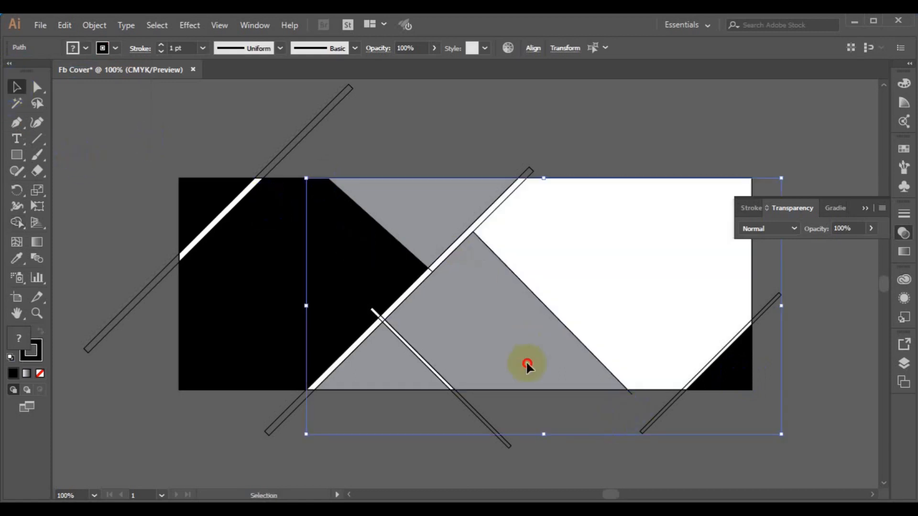
{"action": "left_click", "coordinate": [477, 236]}
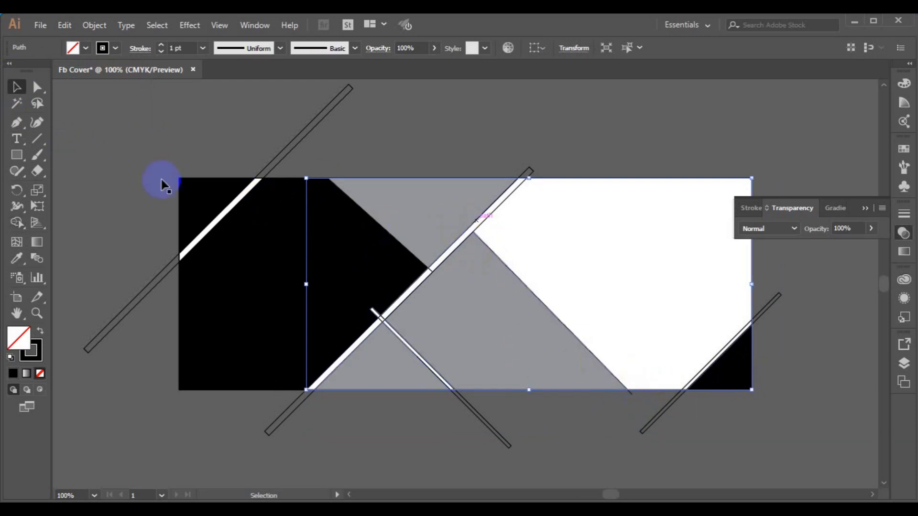
{"action": "left_click", "coordinate": [16, 122]}
{"action": "left_click", "coordinate": [123, 152], "text": "ctrl"}
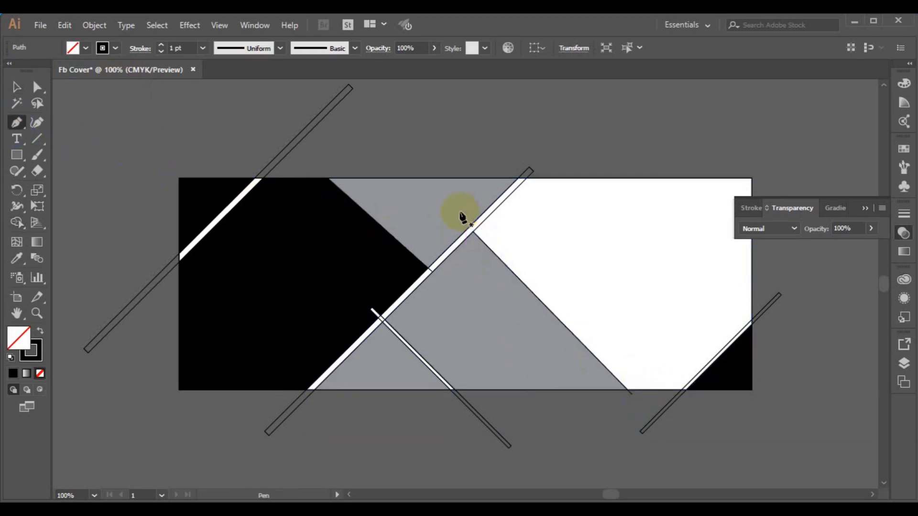
{"action": "left_click_drag", "start_coordinate": [492, 251], "coordinate": [477, 241]}
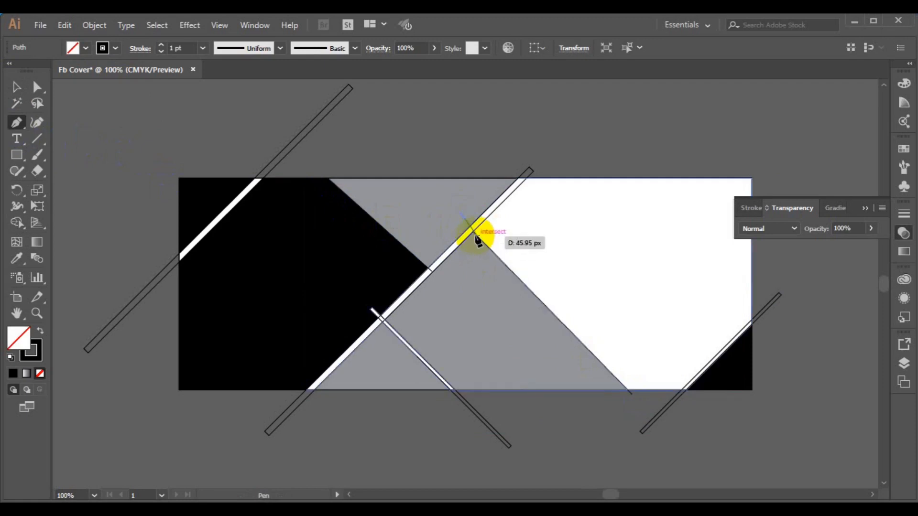
{"action": "left_click", "coordinate": [416, 438], "text": "ctrl"}
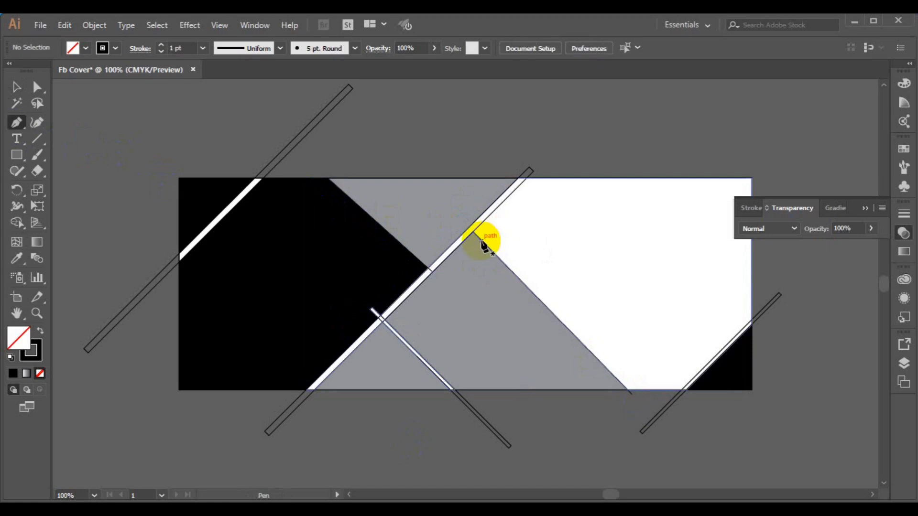
{"action": "left_click_drag", "start_coordinate": [481, 241], "coordinate": [455, 221]}
{"action": "left_click", "coordinate": [453, 220], "text": "shift"}
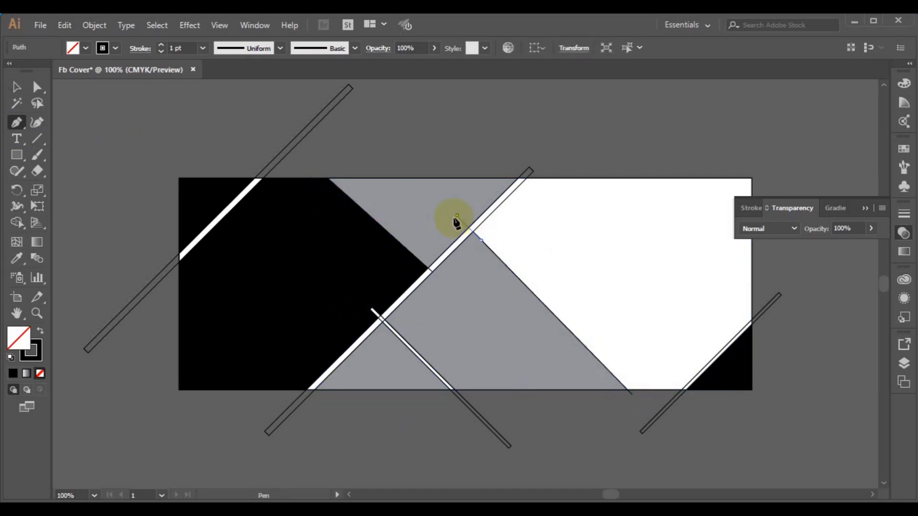
{"action": "left_click", "coordinate": [516, 117], "text": "ctrl"}
Select all the shapes and fill the large white region red with no stroke using Shape Builder
{"action": "left_click", "coordinate": [18, 86]}
{"action": "left_click_drag", "start_coordinate": [194, 184], "coordinate": [731, 338]}
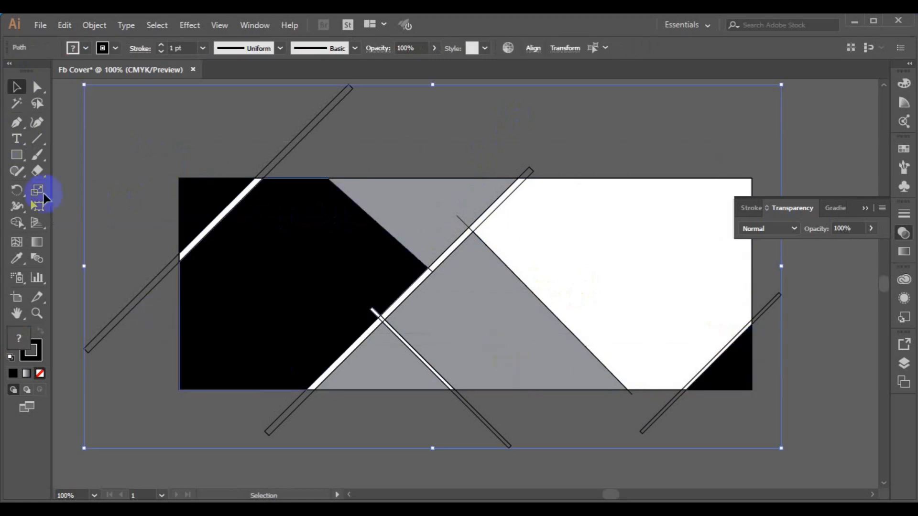
{"action": "left_click", "coordinate": [17, 222]}
{"action": "left_click", "coordinate": [86, 48]}
{"action": "left_click", "coordinate": [37, 70]}
{"action": "left_click", "coordinate": [46, 70]}
{"action": "left_click", "coordinate": [115, 47]}
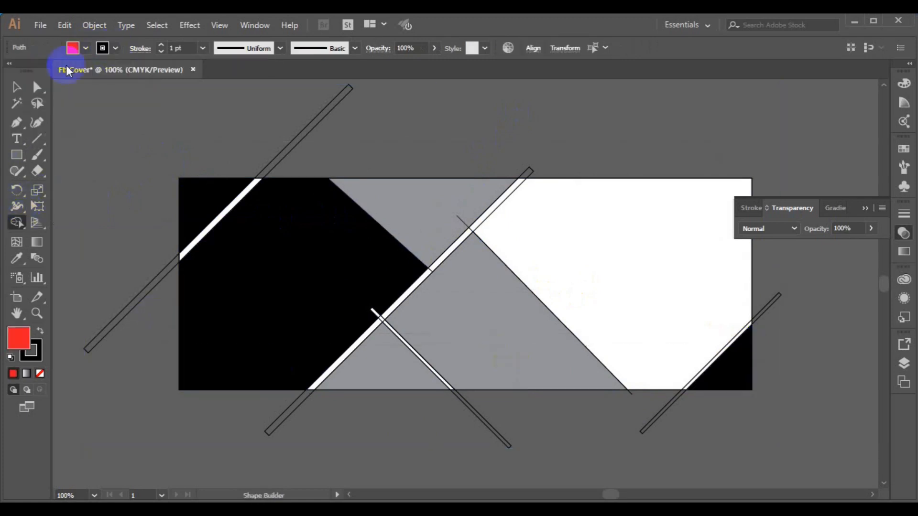
{"action": "left_click", "coordinate": [116, 48]}
{"action": "left_click", "coordinate": [8, 70]}
{"action": "left_click", "coordinate": [224, 159]}
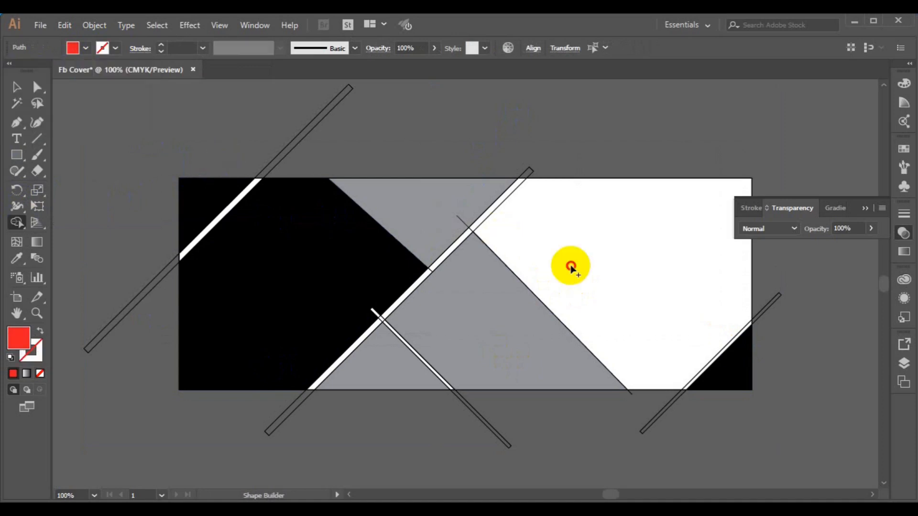
{"action": "left_click", "coordinate": [587, 265]}
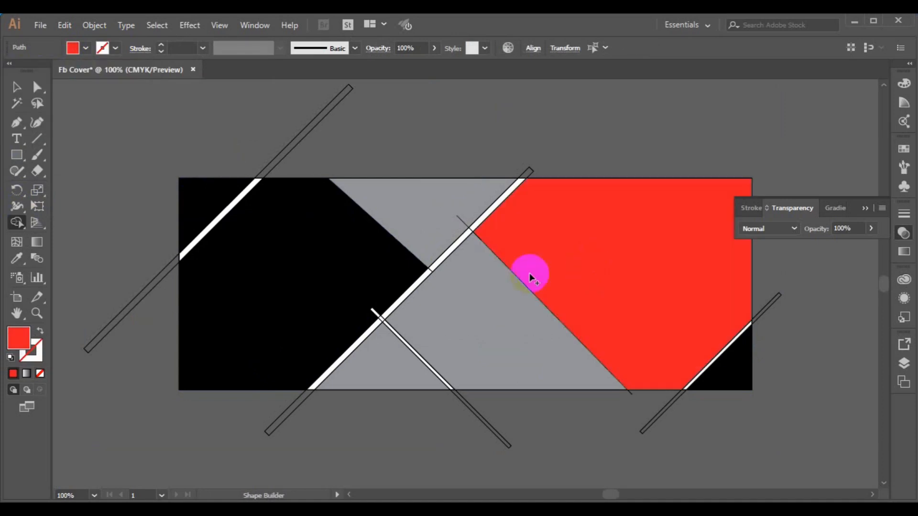
Delete the ends of the upper-left strip and the middle strip that stick out beyond the artboard
{"action": "left_click", "coordinate": [17, 87]}
{"action": "left_click", "coordinate": [276, 266]}
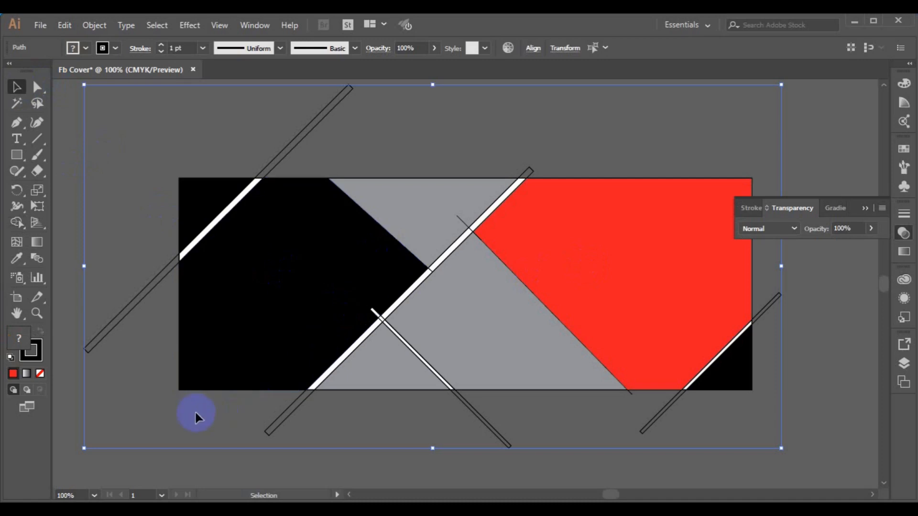
{"action": "left_click", "coordinate": [74, 260]}
{"action": "left_click", "coordinate": [143, 294]}
{"action": "key", "text": "Delete"}
{"action": "left_click", "coordinate": [297, 405]}
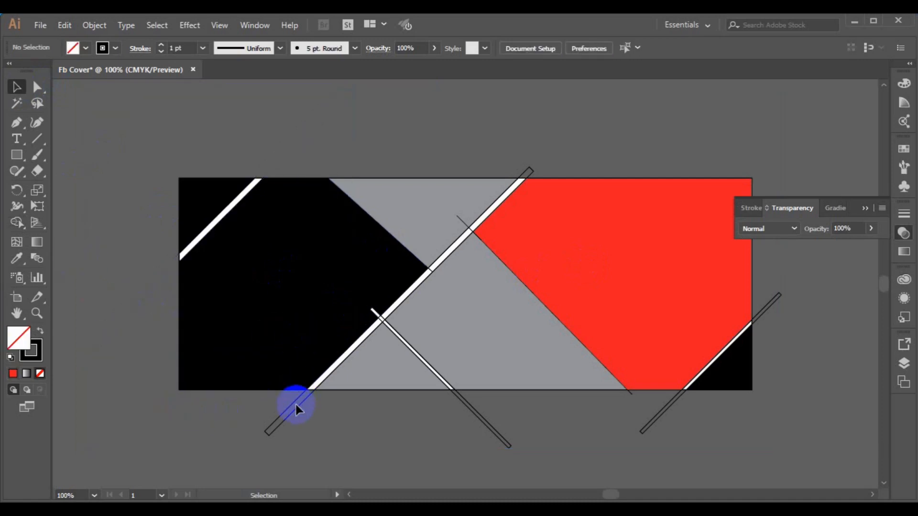
{"action": "key", "text": "Delete"}
Delete the end of the short lower strip below the artboard, and undo that deletion
{"action": "left_click", "coordinate": [475, 400]}
{"action": "key", "text": "Delete"}
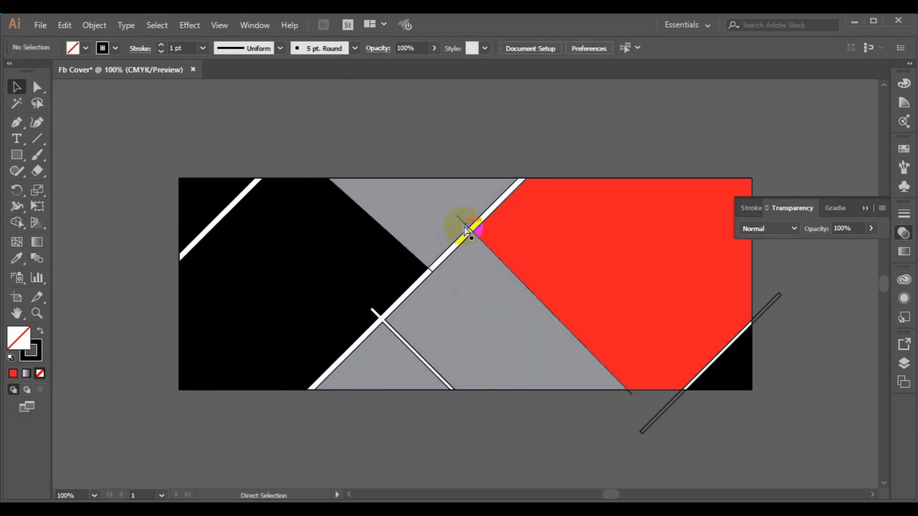
{"action": "key", "text": "ctrl+z"}
Try to merge the short strip's tip into the large black region with Shape Builder, and undo the merge
{"action": "left_click_drag", "start_coordinate": [83, 134], "coordinate": [543, 415]}
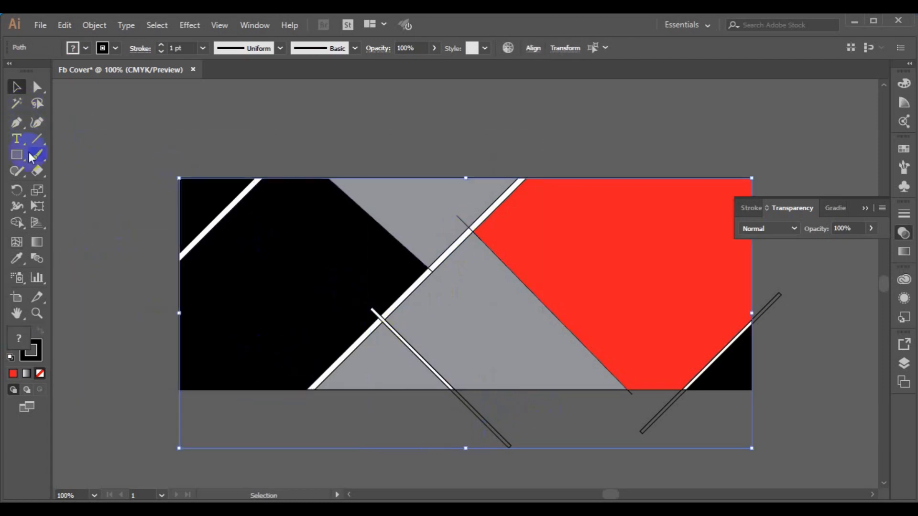
{"action": "left_click", "coordinate": [16, 222]}
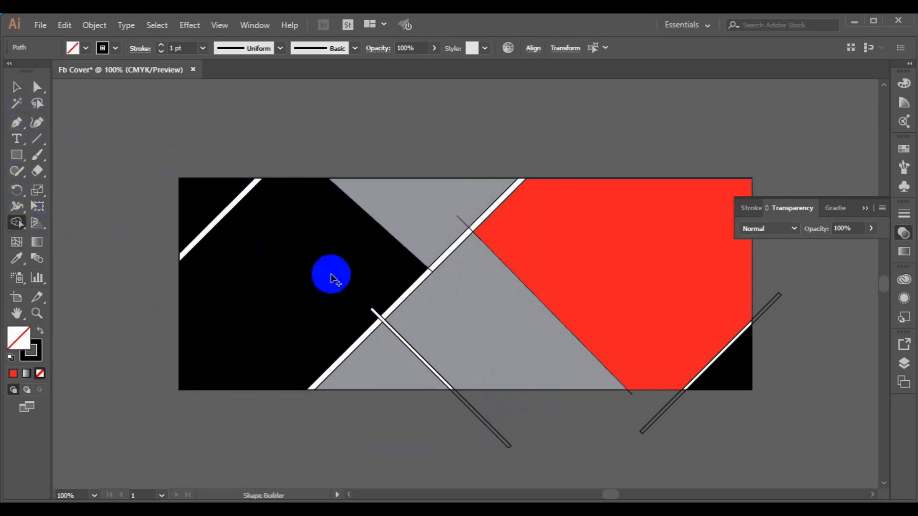
{"action": "left_click", "coordinate": [382, 298]}
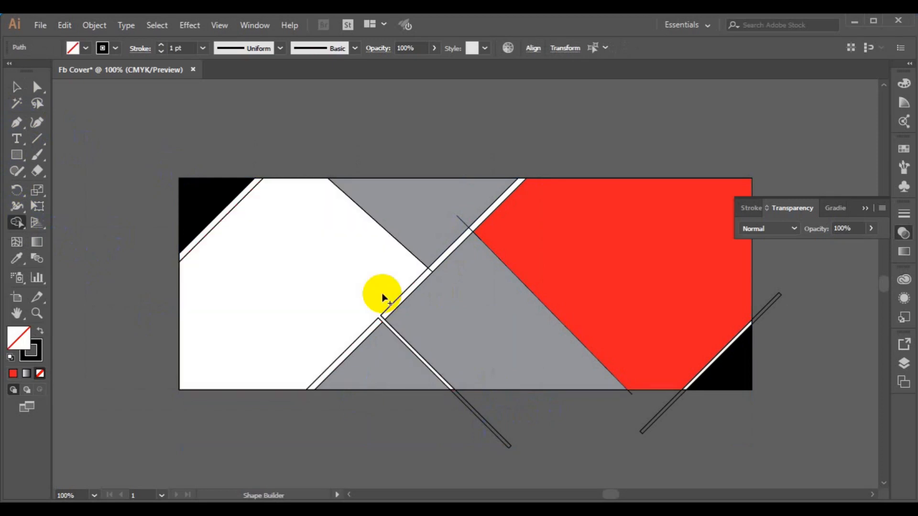
{"action": "key", "text": "ctrl+z"}
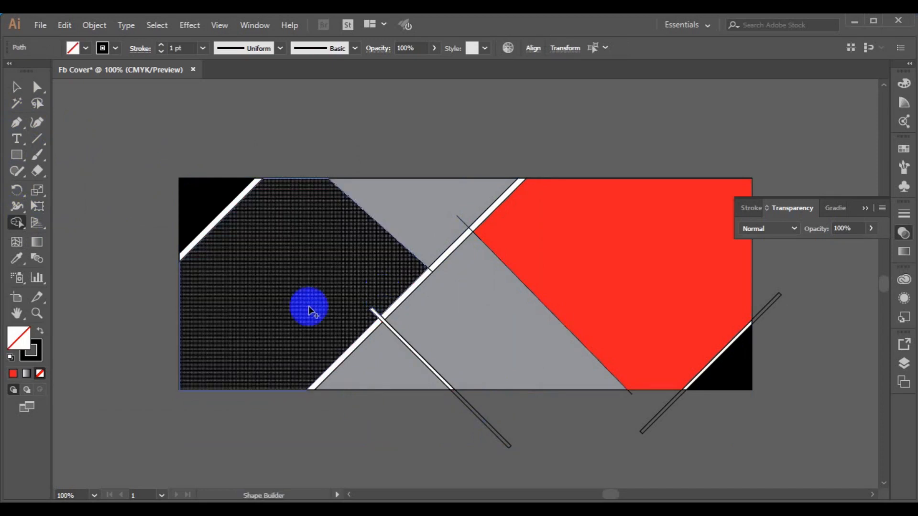
Draw a short diagonal Pen line along the middle strip's edge, across the tip of the short strip that juts into the black region
{"action": "left_click", "coordinate": [14, 87]}
{"action": "left_click", "coordinate": [168, 206]}
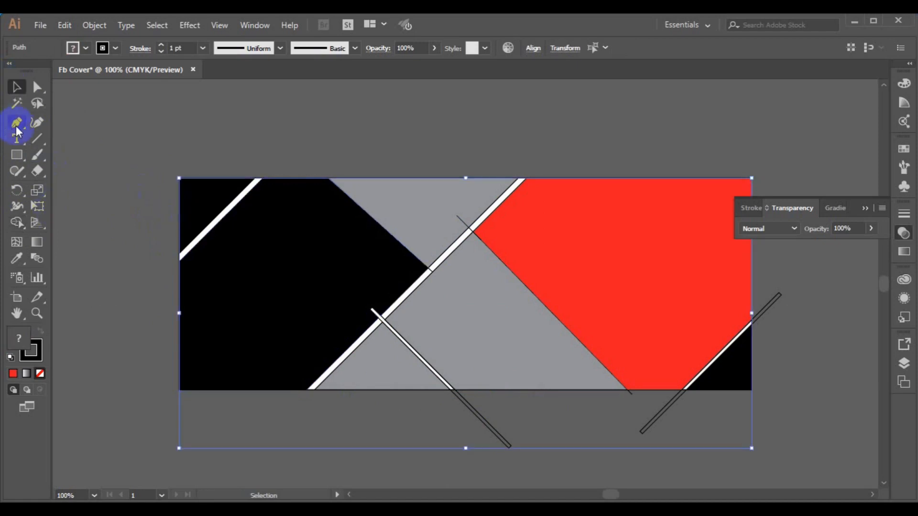
{"action": "left_click", "coordinate": [16, 122]}
{"action": "left_click", "coordinate": [380, 321]}
{"action": "left_click", "coordinate": [404, 294]}
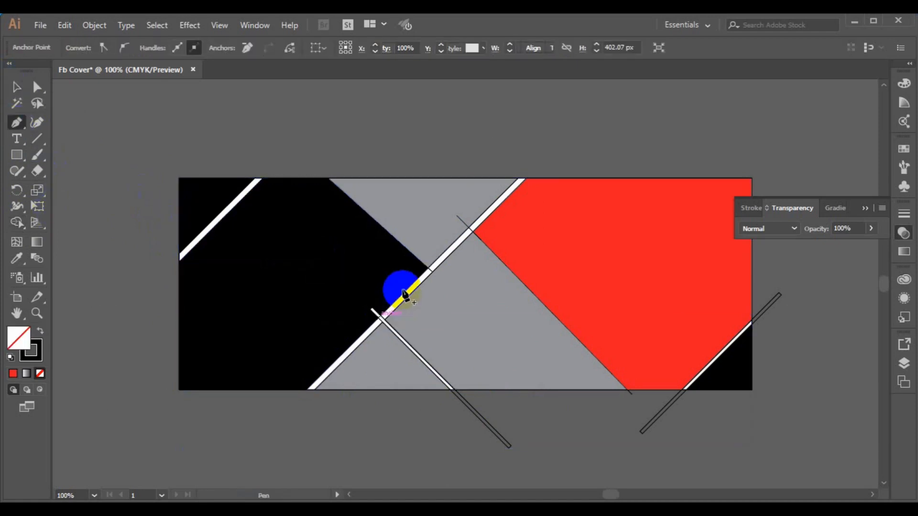
{"action": "left_click", "coordinate": [369, 329]}
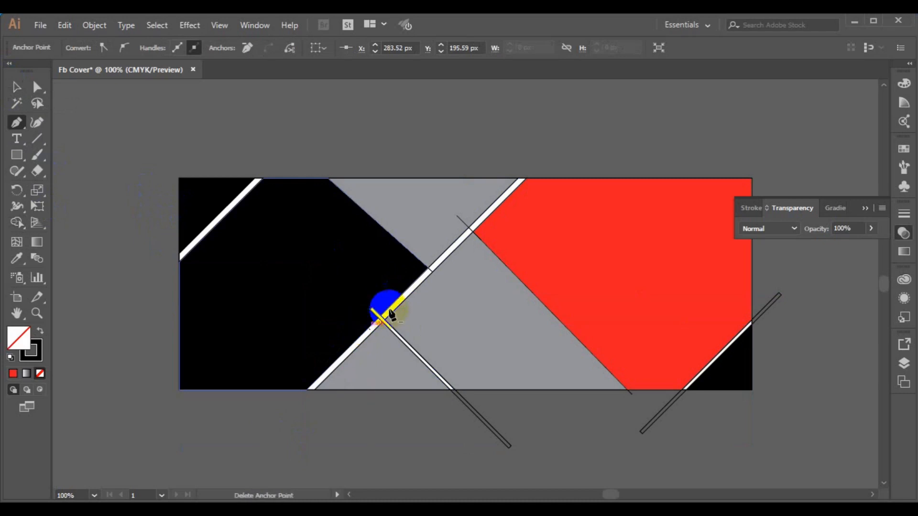
{"action": "left_click", "coordinate": [396, 300]}
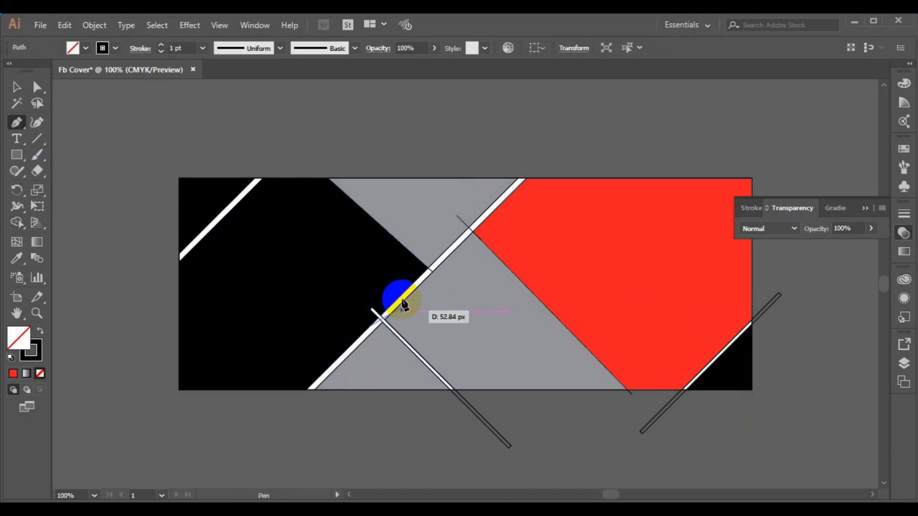
{"action": "left_click", "coordinate": [401, 295]}
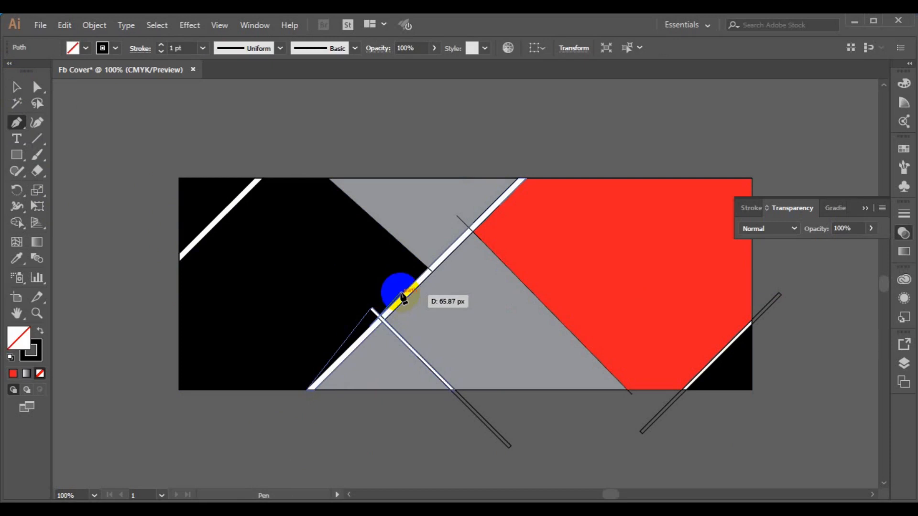
{"action": "left_click", "coordinate": [415, 467]}
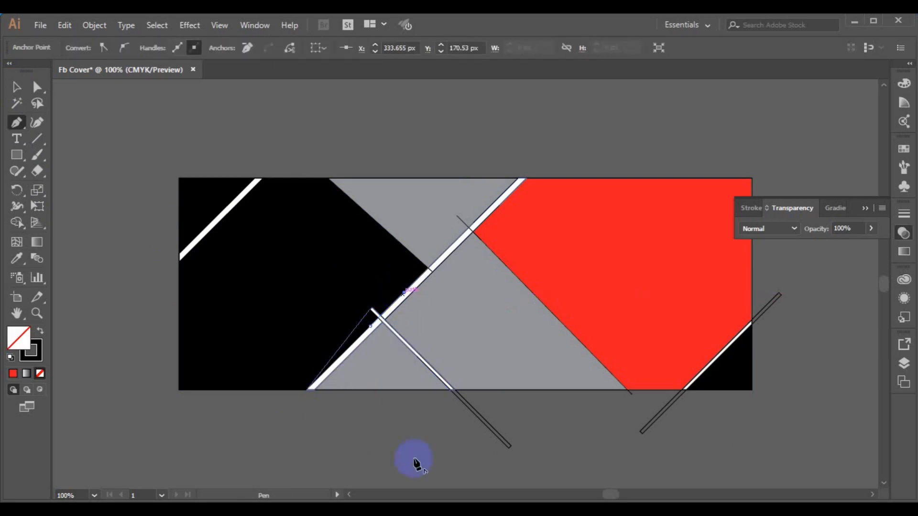
Select the left-hand shapes and merge the short strip's tip into the large black region using Shape Builder with black fill and no stroke
{"action": "left_click", "coordinate": [12, 84]}
{"action": "left_click_drag", "start_coordinate": [132, 157], "coordinate": [404, 356]}
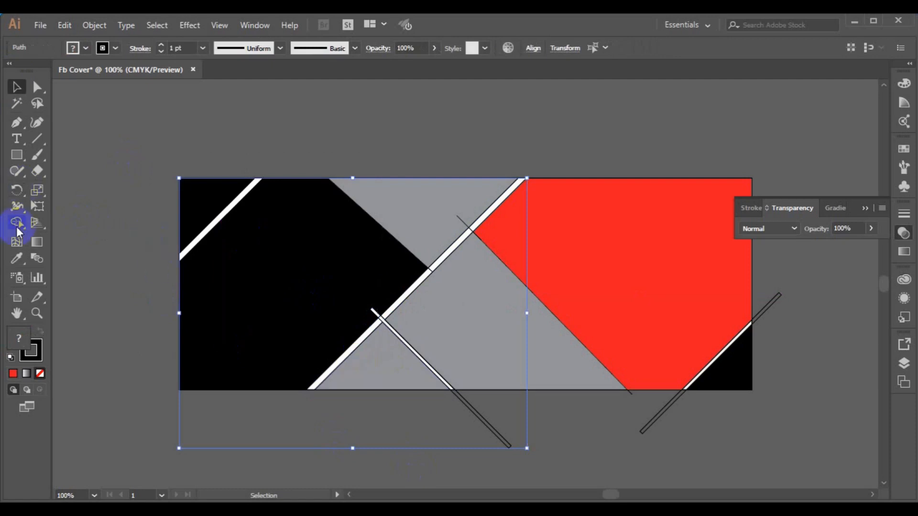
{"action": "left_click", "coordinate": [17, 222]}
{"action": "left_click_drag", "start_coordinate": [280, 258], "coordinate": [372, 315]}
{"action": "left_click", "coordinate": [229, 246]}
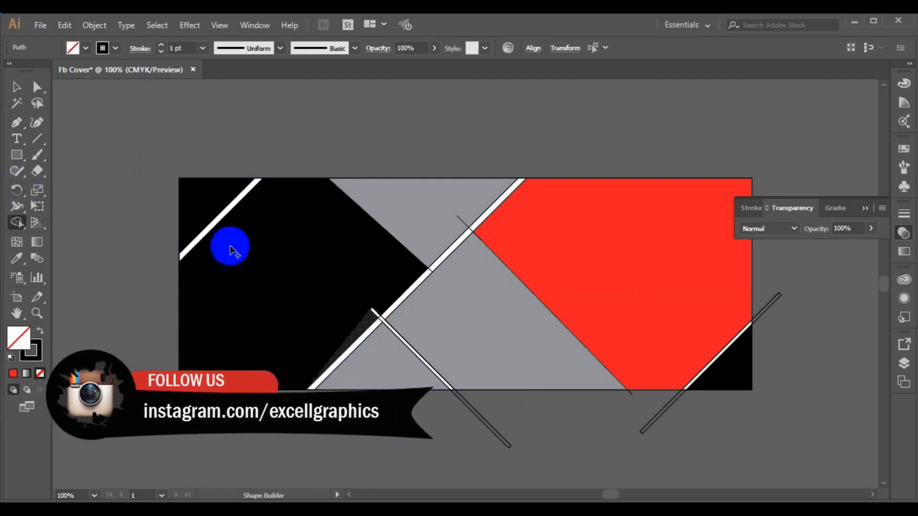
{"action": "left_click", "coordinate": [79, 44]}
{"action": "left_click", "coordinate": [18, 110]}
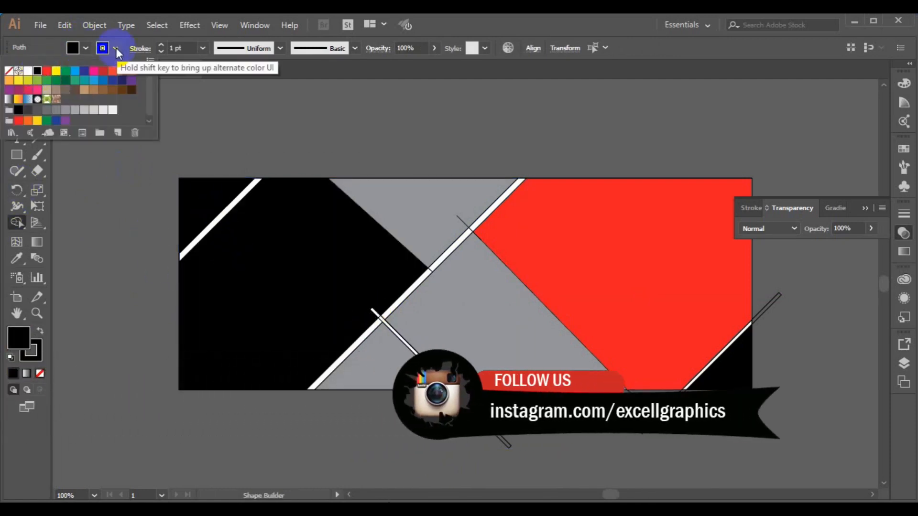
{"action": "left_click", "coordinate": [116, 49]}
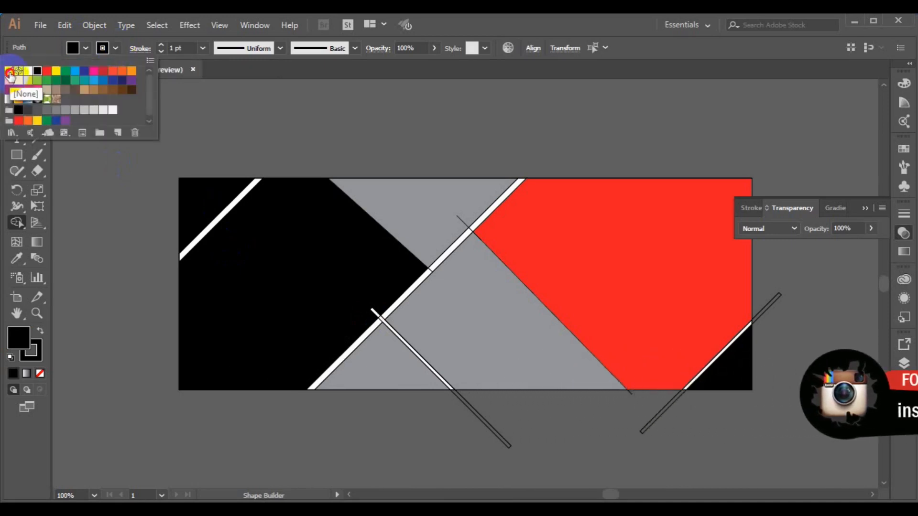
{"action": "left_click", "coordinate": [11, 71]}
{"action": "left_click", "coordinate": [196, 186]}
{"action": "left_click", "coordinate": [378, 316]}
{"action": "left_click", "coordinate": [380, 307]}
{"action": "mouse_move", "coordinate": [380, 310]}
{"action": "left_mouse_down"}
{"action": "mouse_move", "coordinate": [368, 329]}
{"action": "mouse_move", "coordinate": [257, 334]}
{"action": "left_mouse_up"}
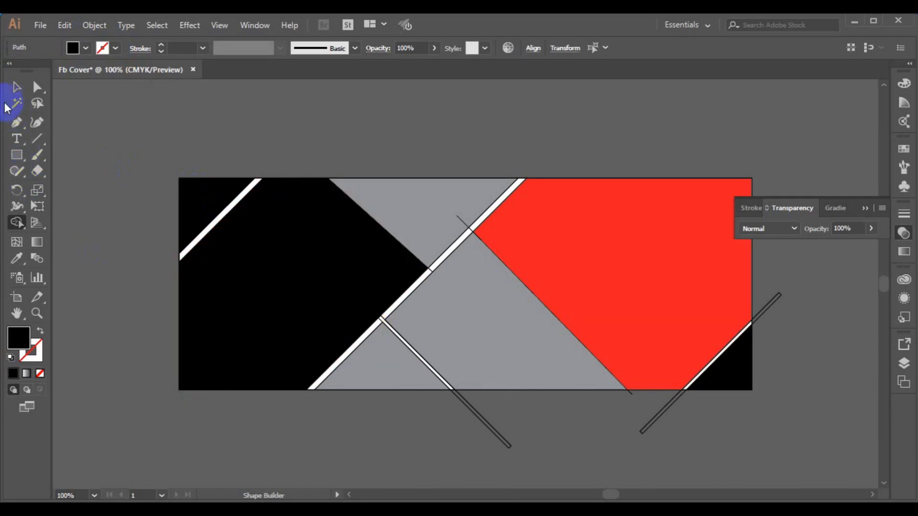
Select all the shapes and set Shape Builder to no fill and no stroke
{"action": "left_click", "coordinate": [16, 91]}
{"action": "left_click", "coordinate": [356, 213]}
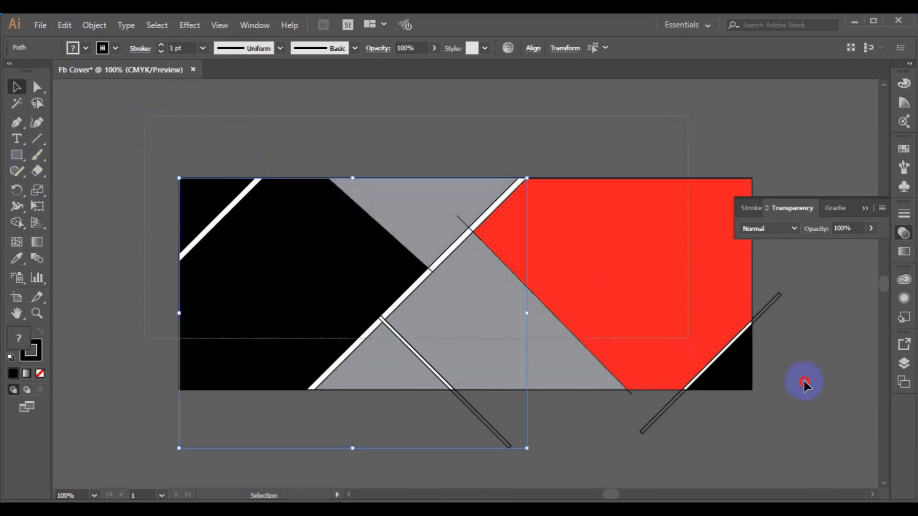
{"action": "key", "text": "ctrl+a"}
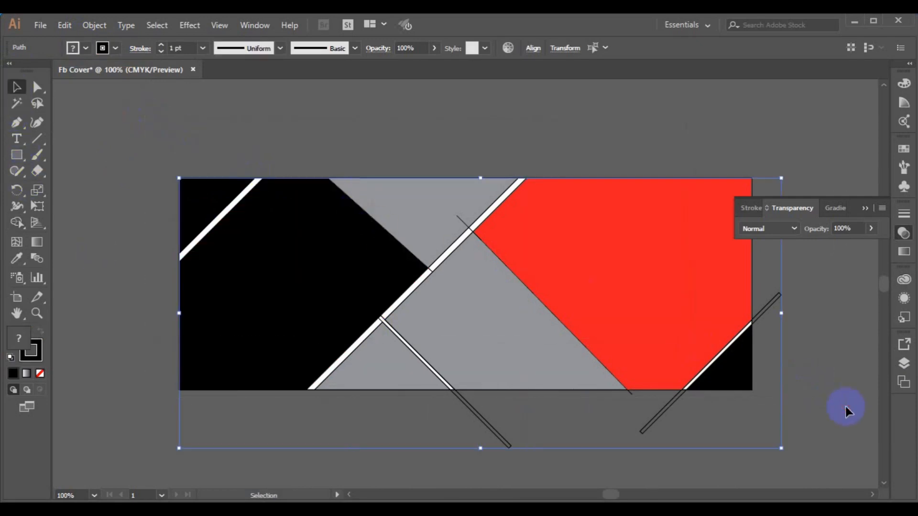
{"action": "left_click", "coordinate": [17, 222]}
{"action": "left_click_drag", "start_coordinate": [306, 301], "coordinate": [365, 332]}
{"action": "left_click", "coordinate": [85, 47]}
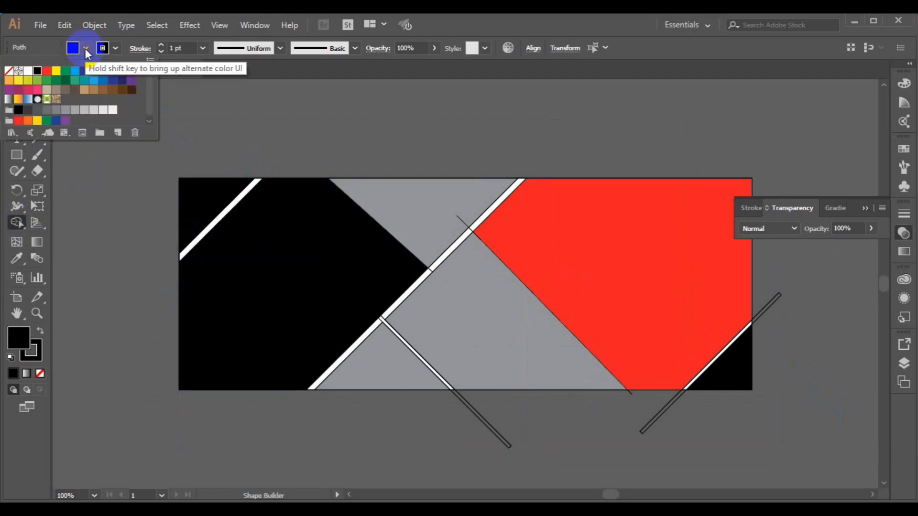
{"action": "left_click", "coordinate": [8, 73]}
{"action": "left_click", "coordinate": [116, 48]}
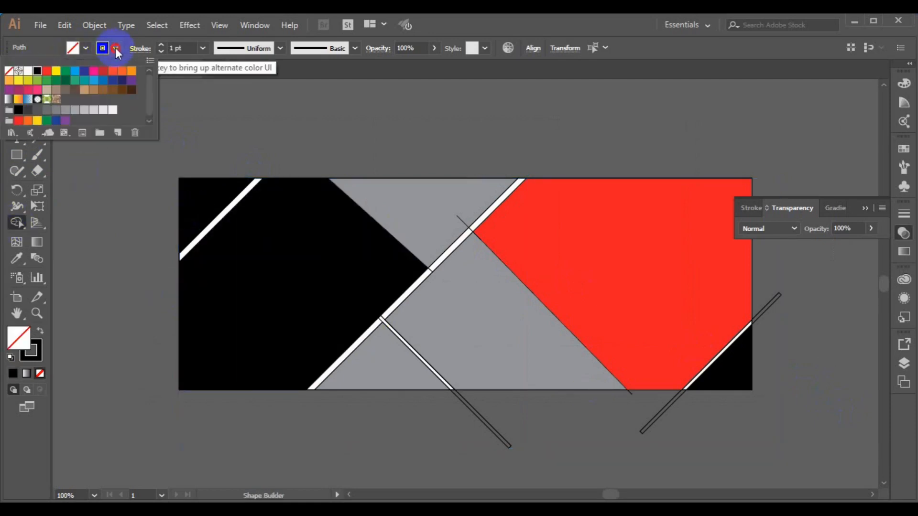
{"action": "left_click", "coordinate": [8, 71]}
Merge the segments of the middle diagonal strip with Shape Builder, undoing the merge that takes in the lower grey triangle
{"action": "left_click", "coordinate": [480, 221]}
{"action": "left_click", "coordinate": [469, 237]}
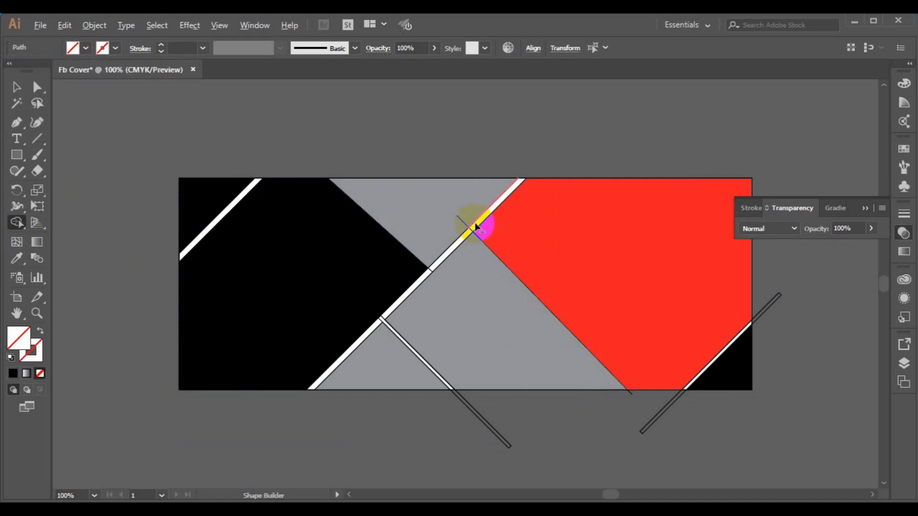
{"action": "left_click_drag", "start_coordinate": [475, 229], "coordinate": [460, 245]}
{"action": "left_click_drag", "start_coordinate": [425, 276], "coordinate": [377, 332]}
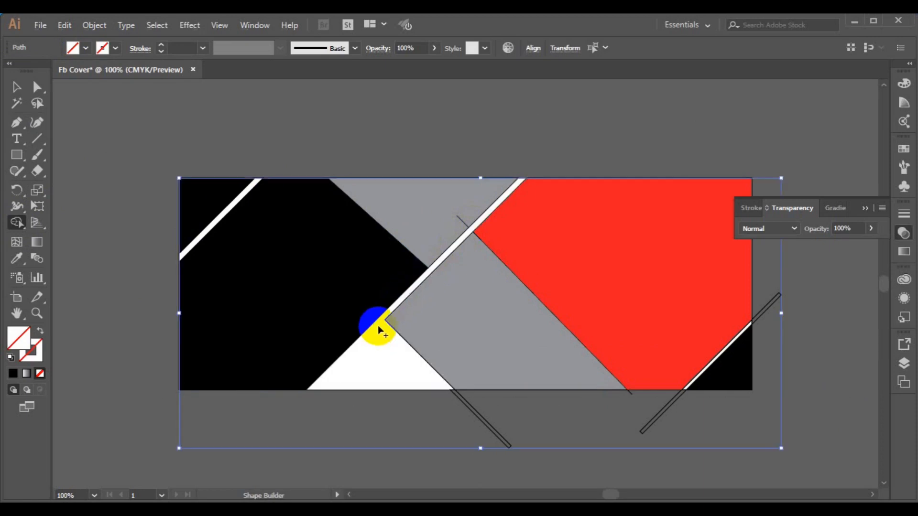
{"action": "key", "text": "ctrl+z"}
{"action": "left_click_drag", "start_coordinate": [376, 322], "coordinate": [382, 313]}
{"action": "mouse_move", "coordinate": [480, 216]}
{"action": "left_mouse_down"}
{"action": "mouse_move", "coordinate": [449, 263]}
{"action": "mouse_move", "coordinate": [386, 318]}
{"action": "left_mouse_up"}
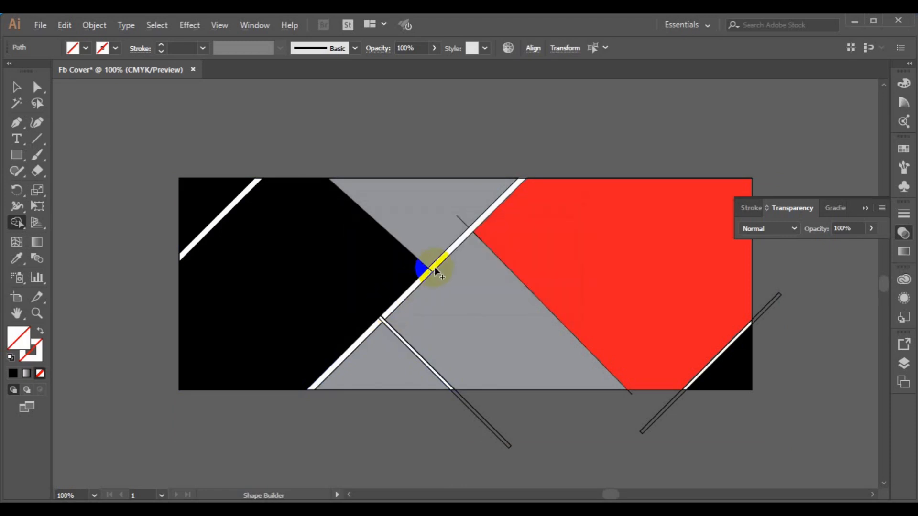
Delete the stray line ends beside the middle diagonal strip and the short strip's overhang below the artboard
{"action": "left_click_drag", "start_coordinate": [426, 274], "coordinate": [426, 271]}
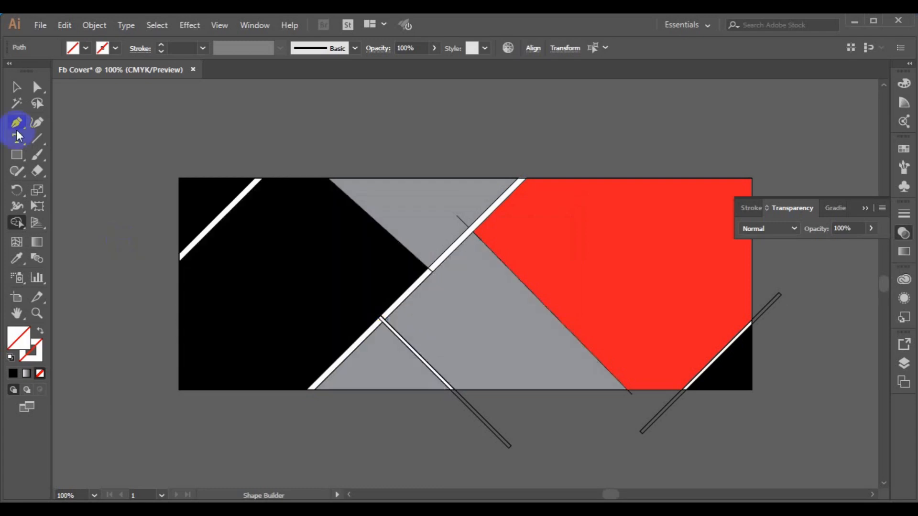
{"action": "left_click", "coordinate": [18, 88]}
{"action": "key", "text": "ctrl+a"}
{"action": "left_click", "coordinate": [257, 116]}
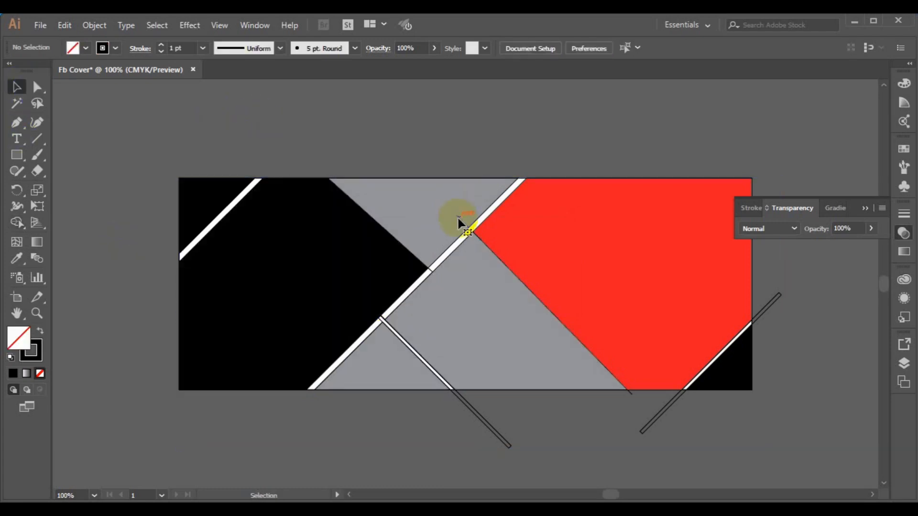
{"action": "left_click", "coordinate": [382, 318]}
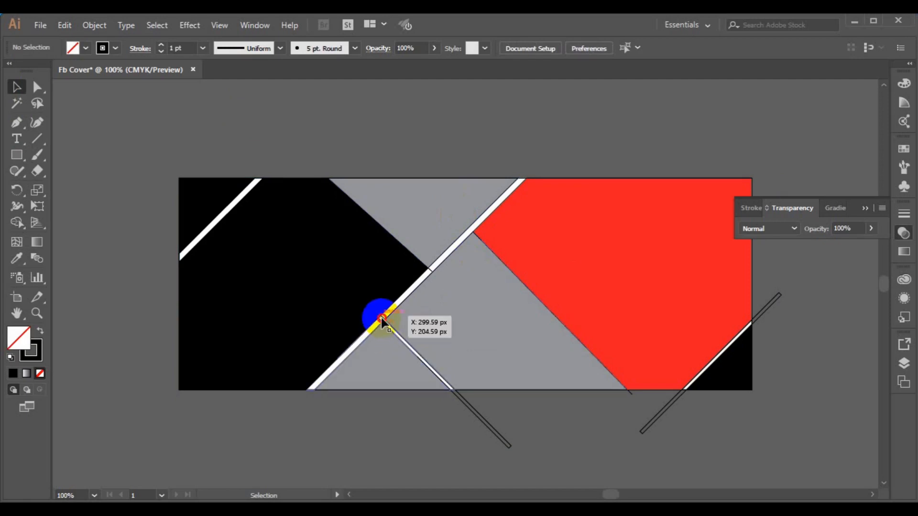
{"action": "left_click", "coordinate": [383, 319]}
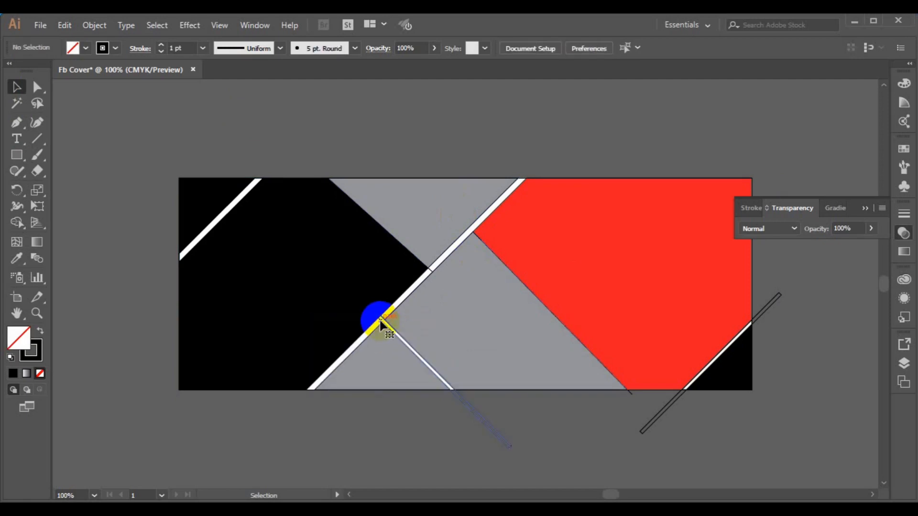
{"action": "key", "text": "Delete"}
{"action": "left_click", "coordinate": [383, 319]}
{"action": "key", "text": "Delete"}
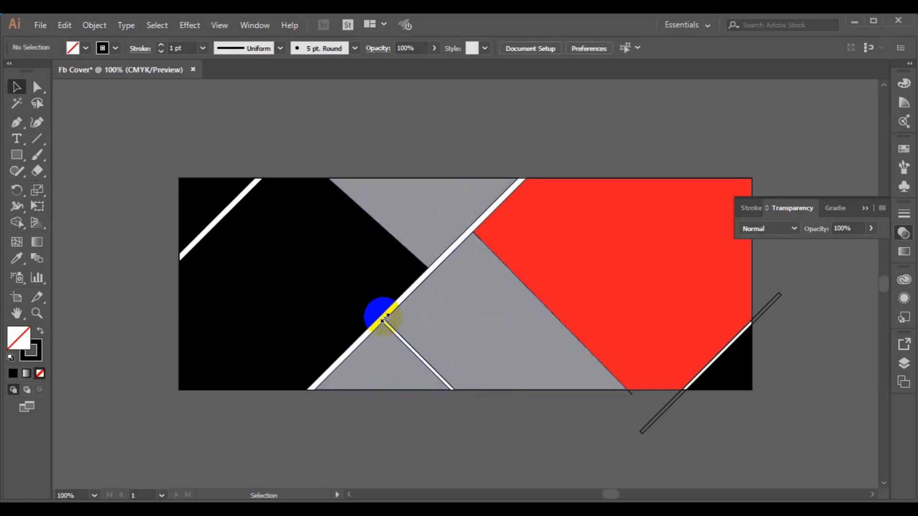
Delete the lower-right strip's end that extends past the artboard and collapse the transparency settings
{"action": "left_click", "coordinate": [662, 418]}
{"action": "key", "text": "Delete"}
{"action": "left_click", "coordinate": [866, 209]}
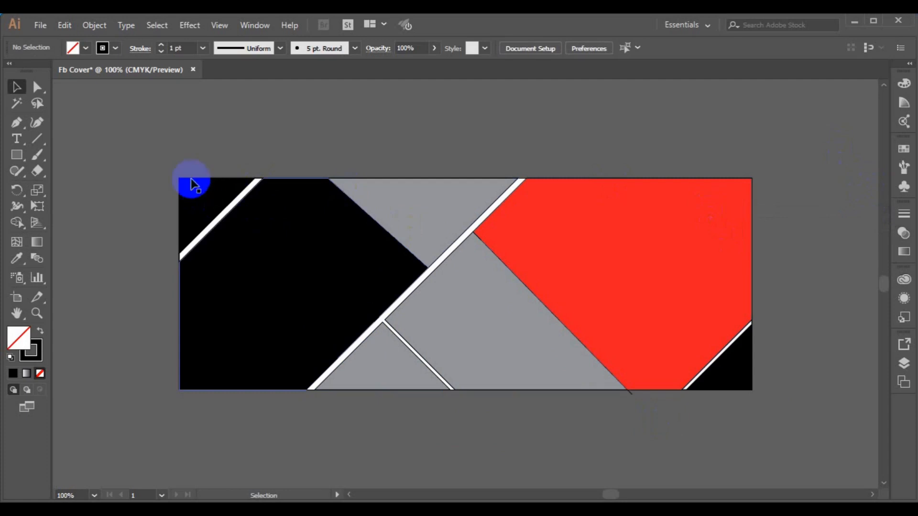
Select all the artwork and set its stroke to none
{"action": "left_click_drag", "start_coordinate": [133, 156], "coordinate": [598, 371]}
{"action": "left_click_drag", "start_coordinate": [732, 419], "coordinate": [766, 415]}
{"action": "left_click", "coordinate": [115, 48]}
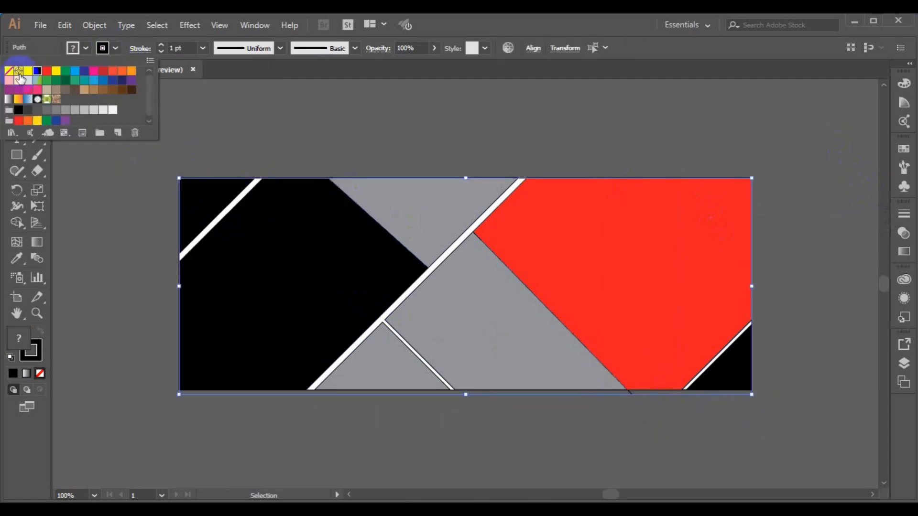
{"action": "left_click", "coordinate": [8, 72]}
{"action": "left_click", "coordinate": [120, 233]}
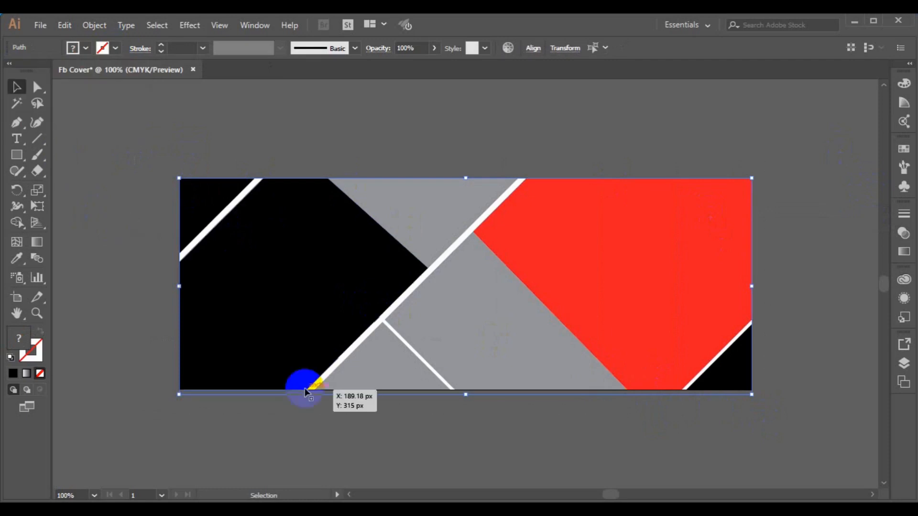
{"action": "left_click", "coordinate": [452, 439]}
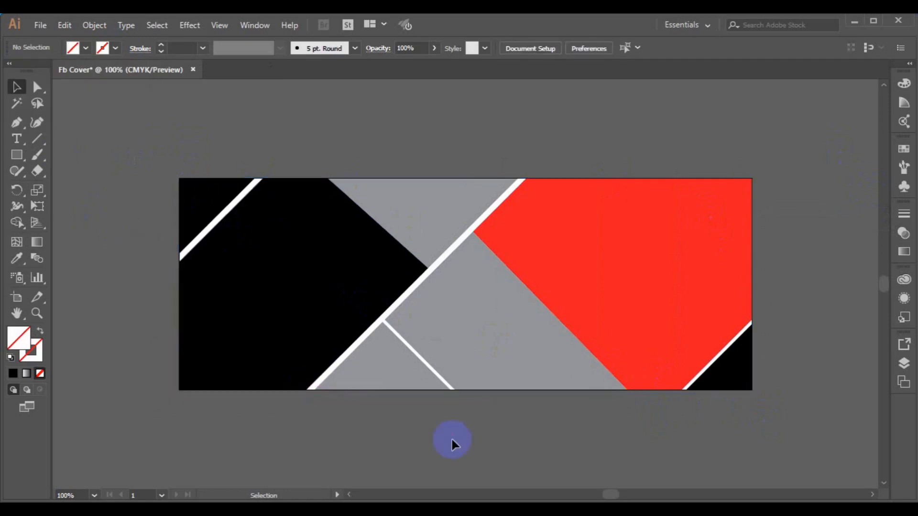
Duplicate the large black shape and position the copy outside the artboard, just left of the cover
{"action": "left_click", "coordinate": [279, 369]}
{"action": "left_click_drag", "start_coordinate": [237, 371], "coordinate": [71, 357]}
{"action": "left_click_drag", "start_coordinate": [111, 321], "coordinate": [101, 327]}
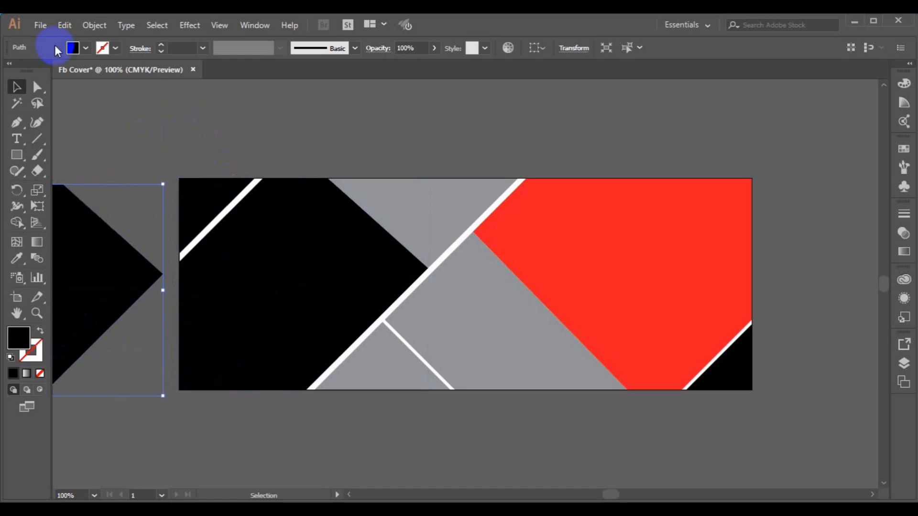
Start placing an image and open the "freepik stockpoto" folder on the Desktop
{"action": "left_click", "coordinate": [40, 25]}
{"action": "left_click", "coordinate": [119, 237]}
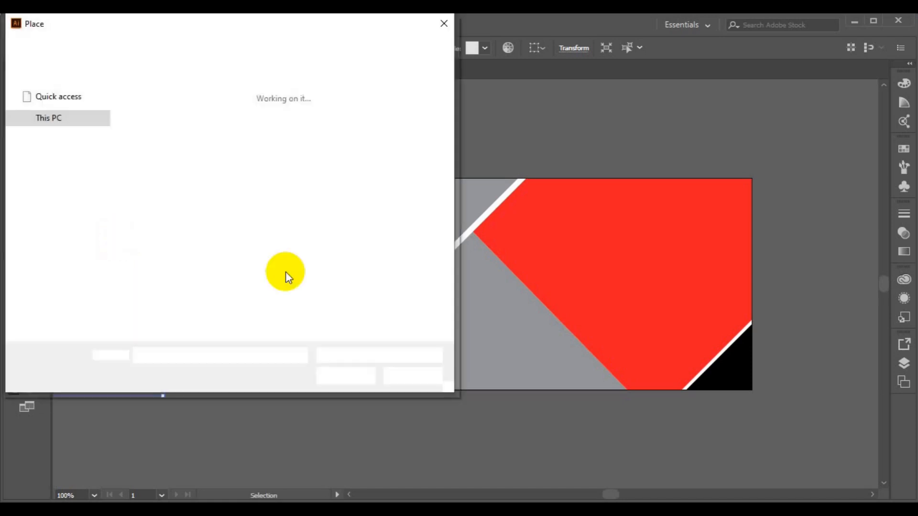
{"action": "left_click", "coordinate": [406, 229]}
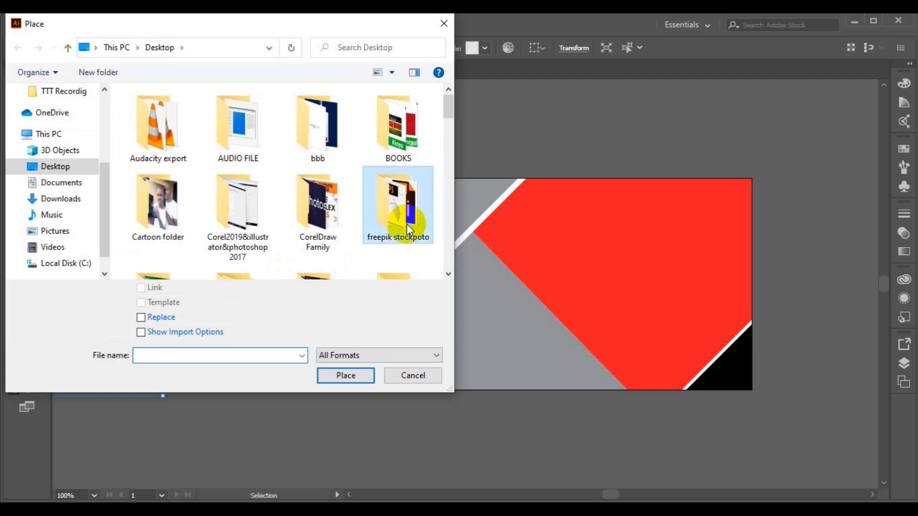
{"action": "double_click", "coordinate": [408, 230]}
Find the cut-out image of the woman with green dumbbells in the folder and place it over the large black region
{"action": "scroll", "coordinate": [448, 274], "scroll_direction": "down", "scroll_amount": 5}
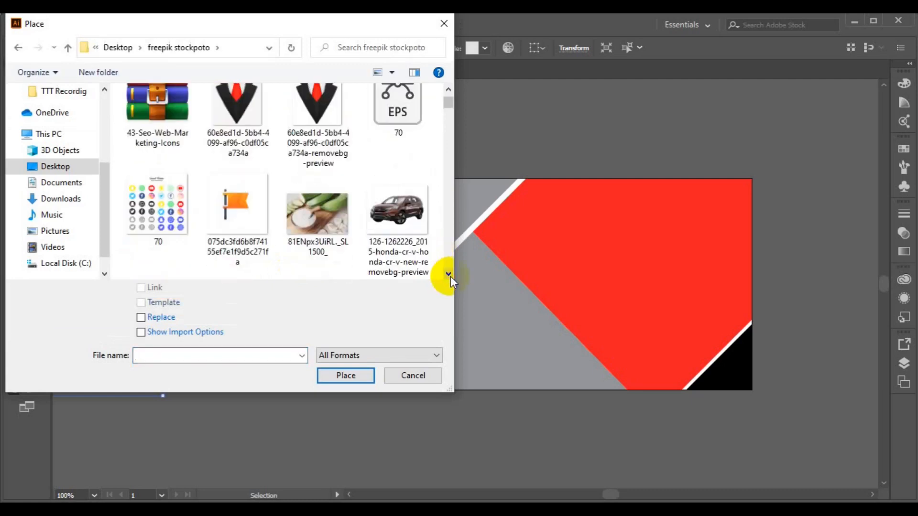
{"action": "scroll", "coordinate": [448, 273], "scroll_direction": "down", "scroll_amount": 10}
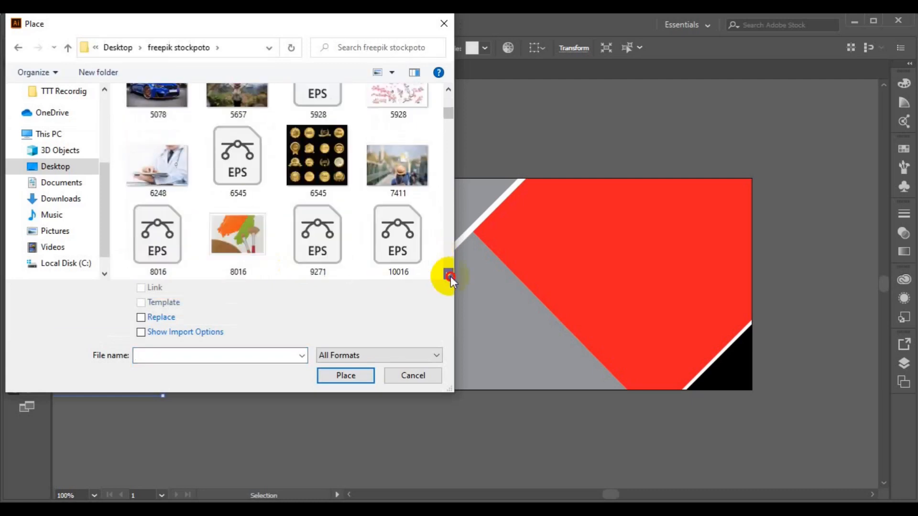
{"action": "scroll", "coordinate": [449, 273], "scroll_direction": "down", "scroll_amount": 10}
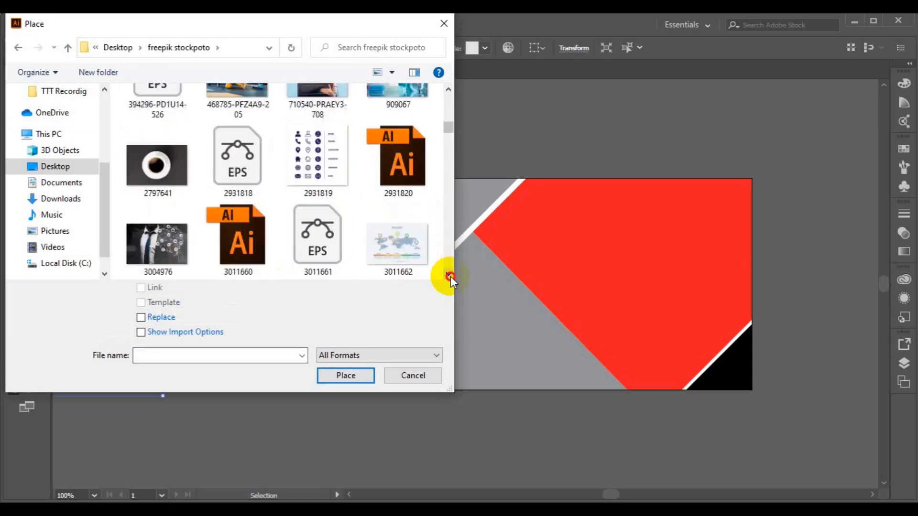
{"action": "scroll", "coordinate": [448, 274], "scroll_direction": "down", "scroll_amount": 10}
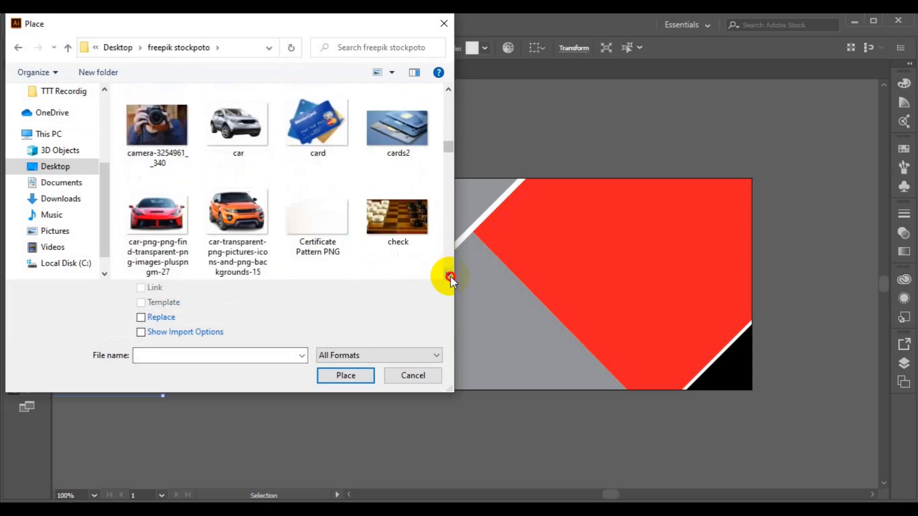
{"action": "scroll", "coordinate": [448, 274], "scroll_direction": "down", "scroll_amount": 10}
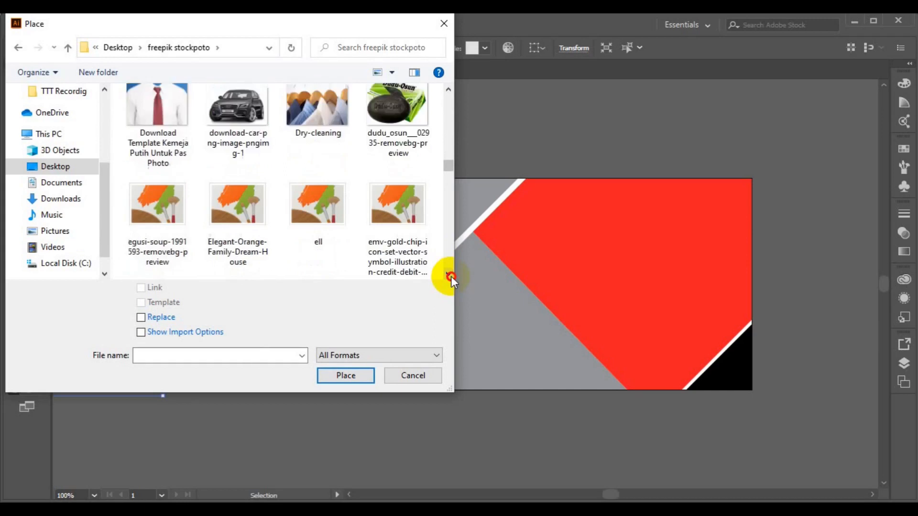
{"action": "scroll", "coordinate": [450, 145], "scroll_direction": "up", "scroll_amount": 1}
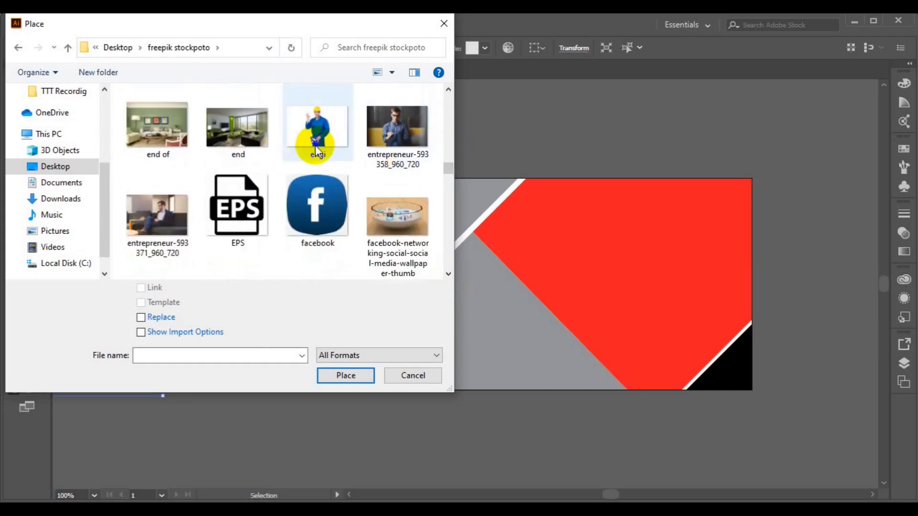
{"action": "scroll", "coordinate": [448, 274], "scroll_direction": "down", "scroll_amount": 3}
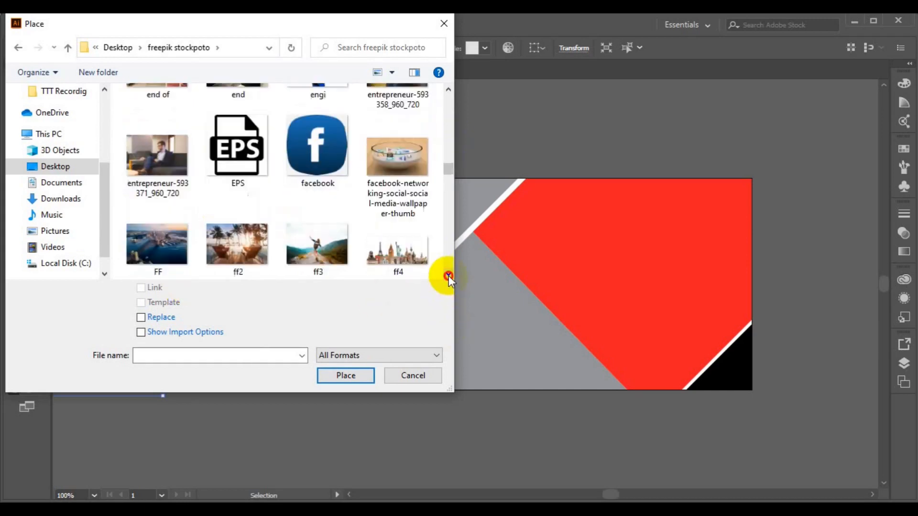
{"action": "scroll", "coordinate": [449, 277], "scroll_direction": "down", "scroll_amount": 15}
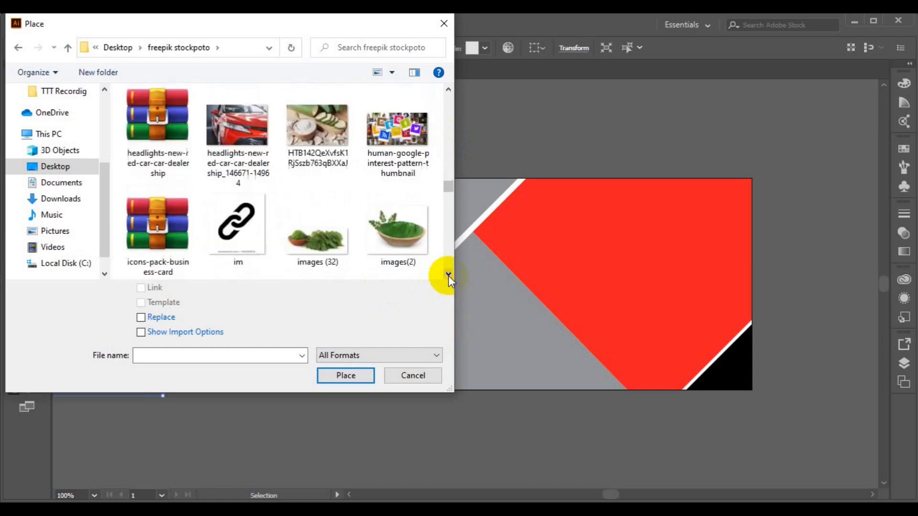
{"action": "scroll", "coordinate": [449, 276], "scroll_direction": "down", "scroll_amount": 15}
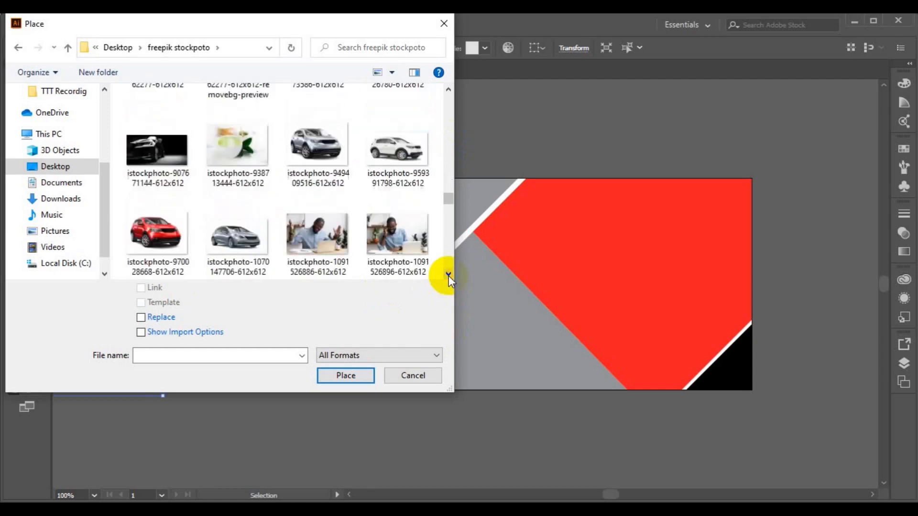
{"action": "scroll", "coordinate": [448, 275], "scroll_direction": "down", "scroll_amount": 15}
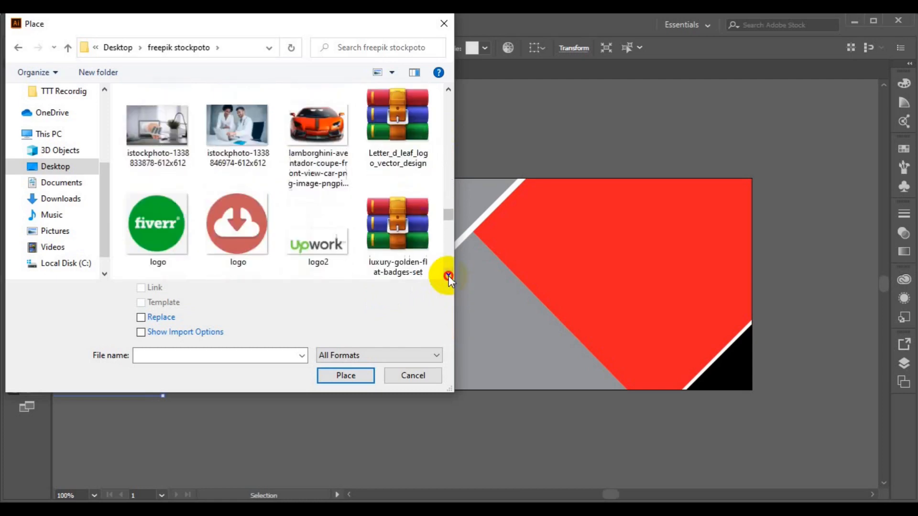
{"action": "scroll", "coordinate": [448, 276], "scroll_direction": "down", "scroll_amount": 15}
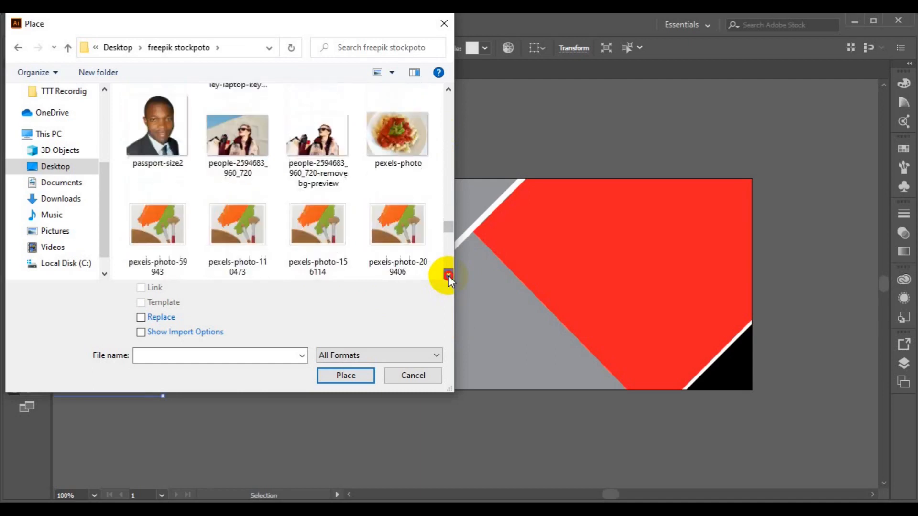
{"action": "mouse_move", "coordinate": [448, 234]}
{"action": "left_mouse_down"}
{"action": "mouse_move", "coordinate": [449, 226]}
{"action": "mouse_move", "coordinate": [450, 244]}
{"action": "mouse_move", "coordinate": [448, 223]}
{"action": "left_mouse_up"}
{"action": "left_click", "coordinate": [398, 169]}
{"action": "left_click", "coordinate": [345, 375]}
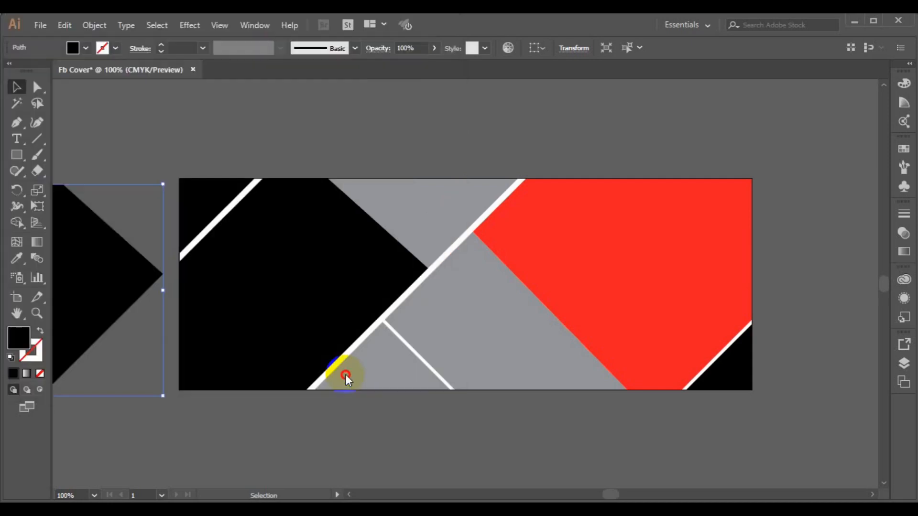
{"action": "left_click_drag", "start_coordinate": [163, 170], "coordinate": [635, 418]}
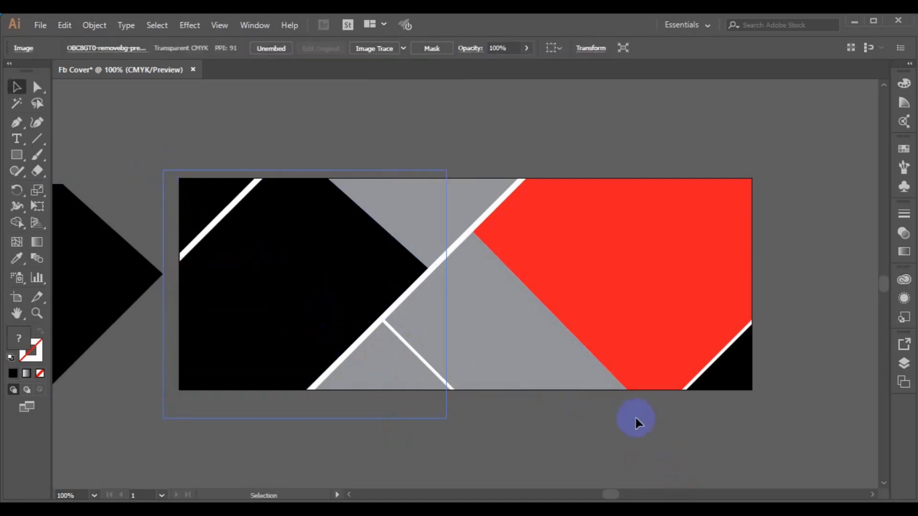
Scale the woman's image down to roughly the artboard's height and position it over the large black shape
{"action": "left_click_drag", "start_coordinate": [446, 419], "coordinate": [432, 404]}
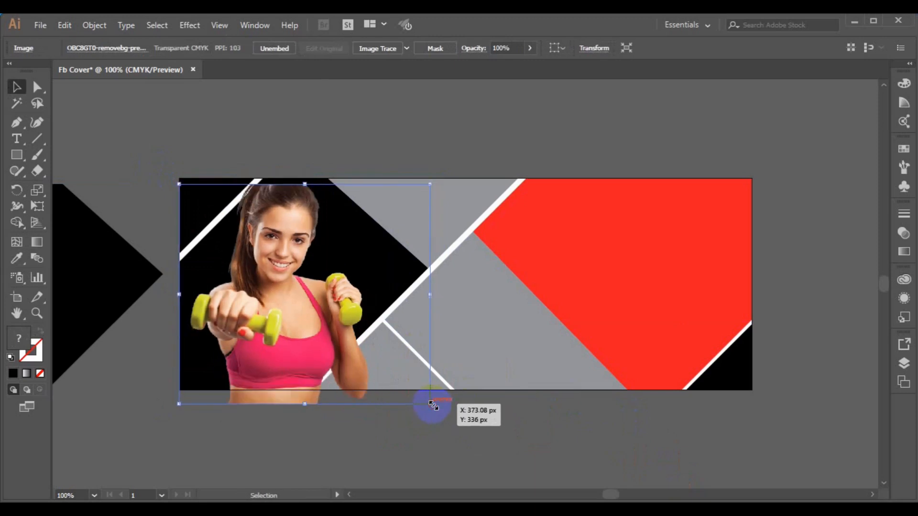
{"action": "left_click_drag", "start_coordinate": [284, 336], "coordinate": [284, 332]}
{"action": "left_click_drag", "start_coordinate": [431, 392], "coordinate": [423, 391]}
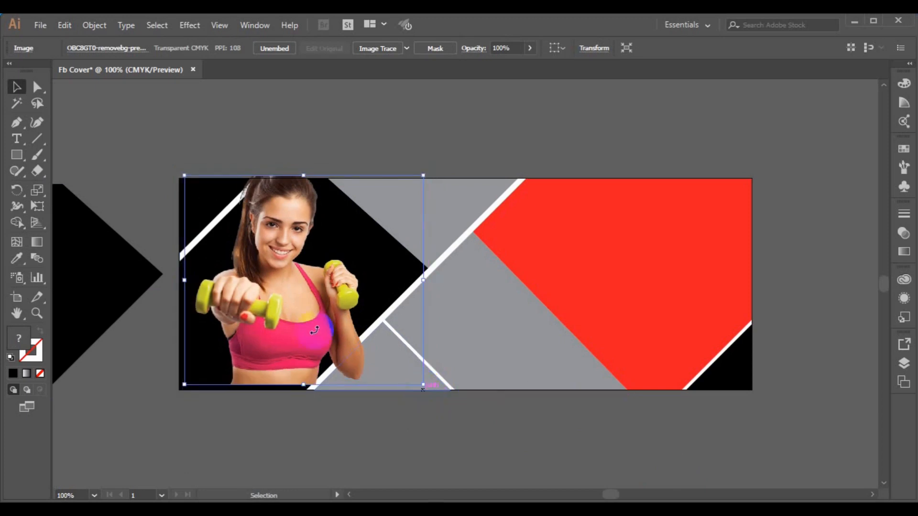
{"action": "left_click_drag", "start_coordinate": [303, 339], "coordinate": [295, 342]}
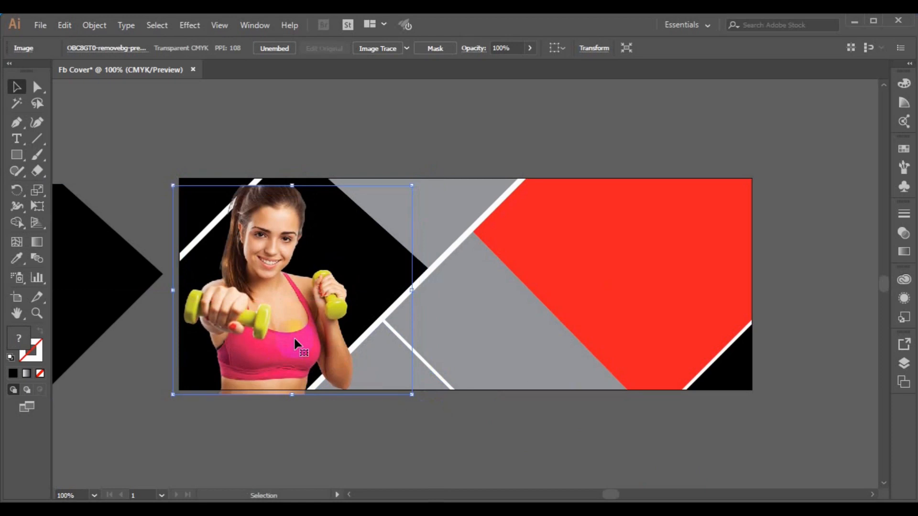
Bring the large black shape to the front of the woman's image and set its opacity to 40%
{"action": "left_click", "coordinate": [416, 271]}
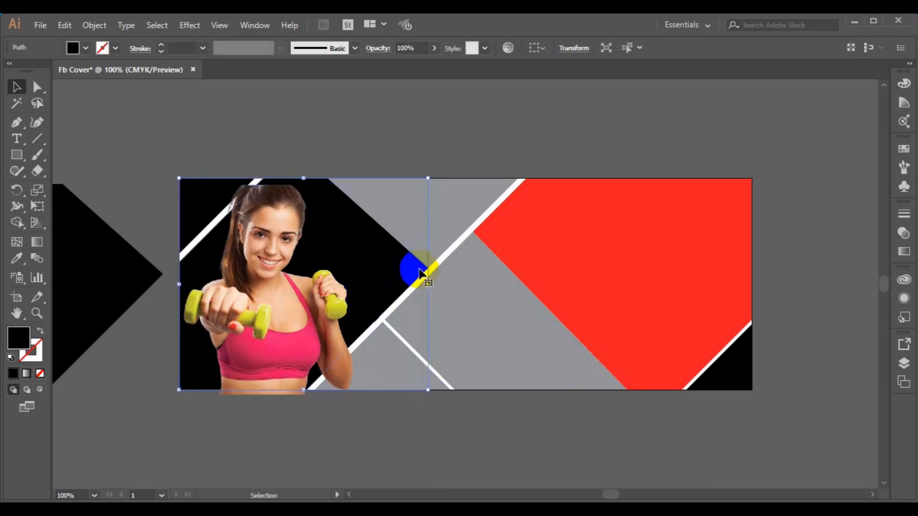
{"action": "right_click", "coordinate": [420, 273]}
{"action": "mouse_move", "coordinate": [501, 434]}
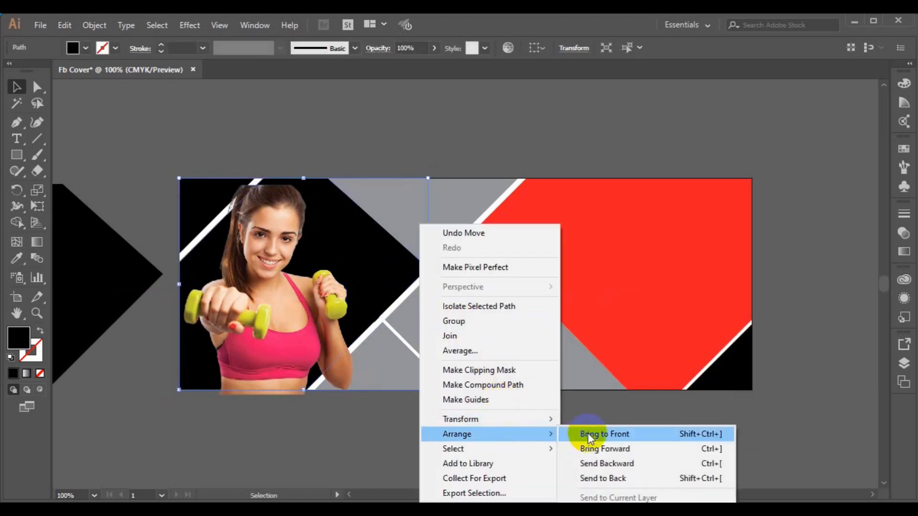
{"action": "left_click", "coordinate": [585, 434]}
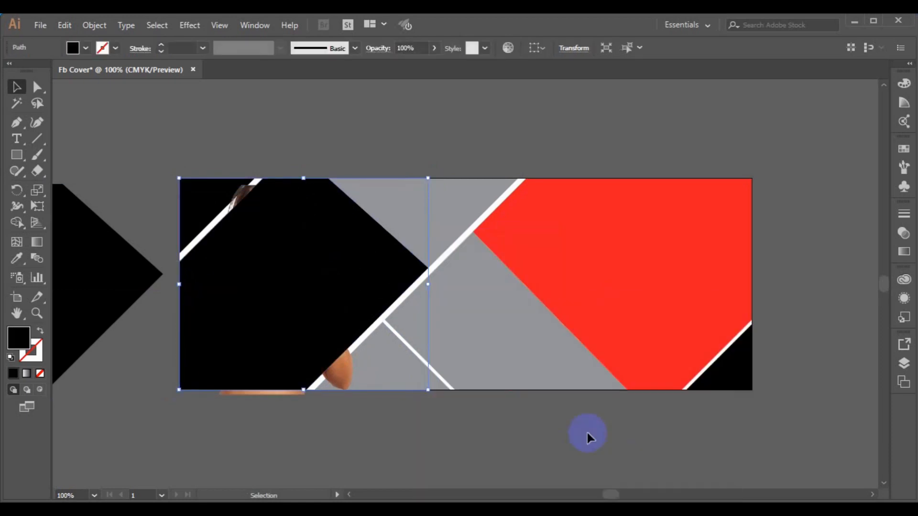
{"action": "left_click", "coordinate": [902, 233]}
{"action": "left_click", "coordinate": [870, 228]}
{"action": "left_click", "coordinate": [840, 245]}
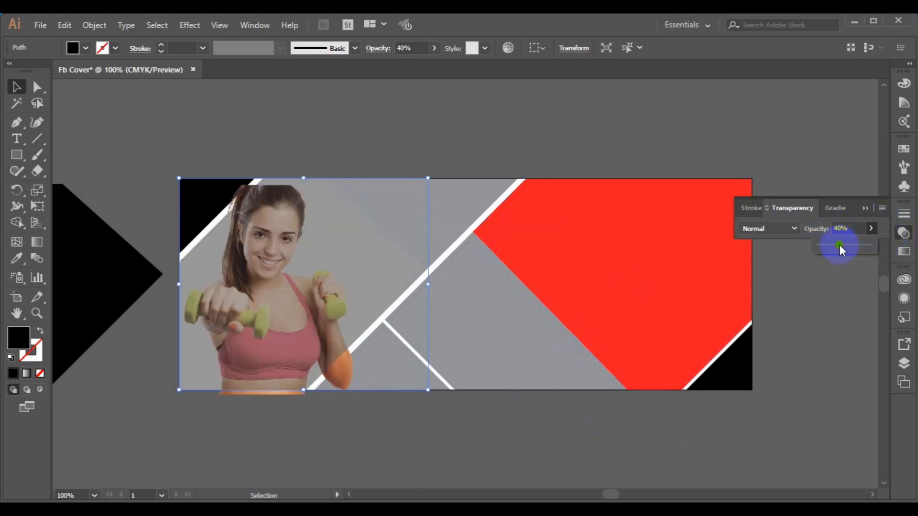
{"action": "left_click", "coordinate": [148, 369]}
Nudge the woman's image right and up until its bottom edge meets the artboard's lower edge
{"action": "left_click", "coordinate": [248, 398]}
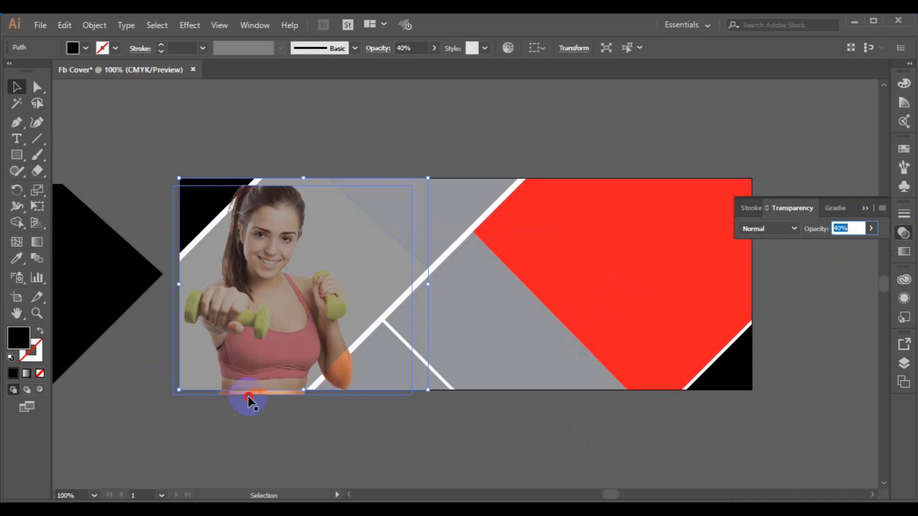
{"action": "key", "text": "Right"}
{"action": "key", "text": "Right"}
{"action": "key", "text": "Right"}
{"action": "key", "text": "Right"}
{"action": "key", "text": "Right"}
{"action": "key", "text": "Right"}
{"action": "key", "text": "Right"}
{"action": "key", "text": "Right"}
{"action": "key", "text": "Right"}
{"action": "key", "text": "Right"}
{"action": "key", "text": "Right"}
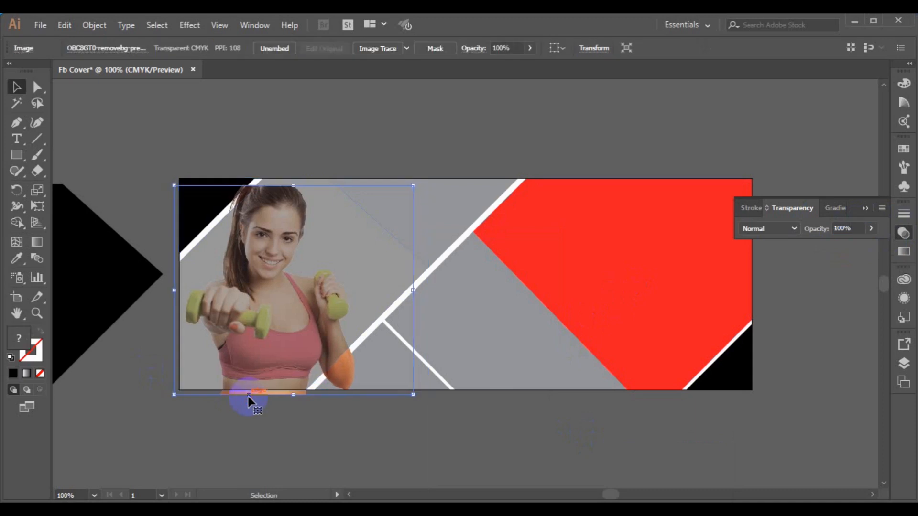
{"action": "key", "text": "Right"}
{"action": "key", "text": "Right"}
{"action": "key", "text": "Right"}
{"action": "key", "text": "Up"}
{"action": "key", "text": "Up"}
{"action": "key", "text": "Up"}
{"action": "key", "text": "Up"}
{"action": "key", "text": "Up"}
{"action": "key", "text": "Up"}
{"action": "key", "text": "Up"}
{"action": "key", "text": "Up"}
{"action": "key", "text": "Up"}
{"action": "key", "text": "Up"}
{"action": "key", "text": "Up"}
{"action": "key", "text": "Up"}
{"action": "key", "text": "Up"}
{"action": "key", "text": "Up"}
{"action": "key", "text": "Up"}
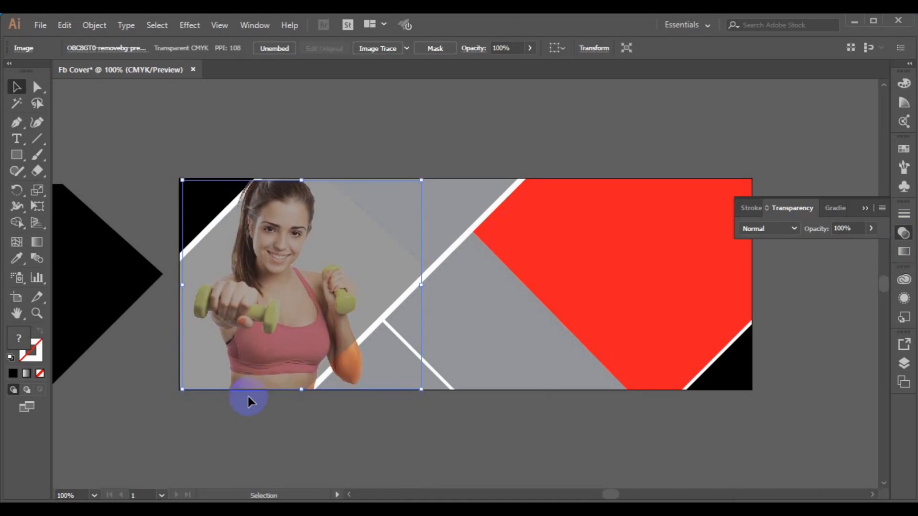
Nudge the woman's image vertically and enlarge it slightly until it meets the artboard's left and lower edges
{"action": "key", "text": "Down"}
{"action": "key", "text": "Down"}
{"action": "key", "text": "Down"}
{"action": "key", "text": "Down"}
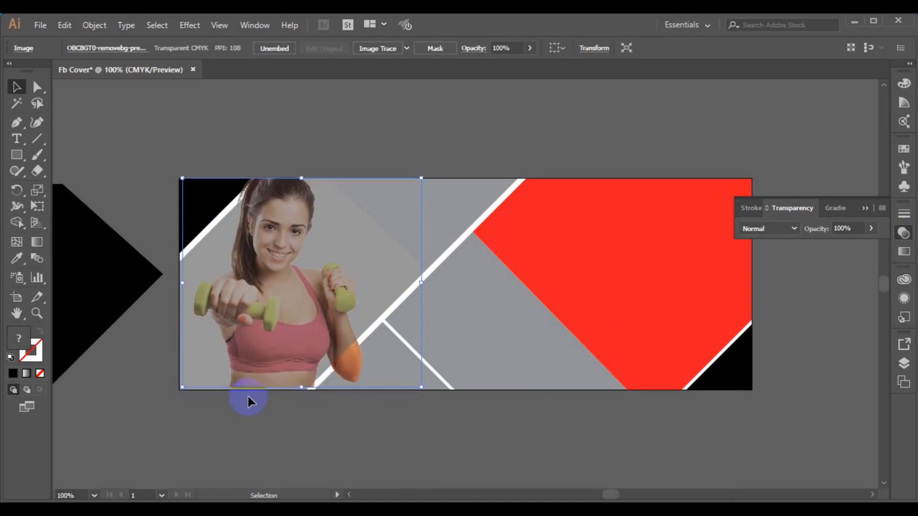
{"action": "left_click_drag", "start_coordinate": [420, 388], "coordinate": [425, 389]}
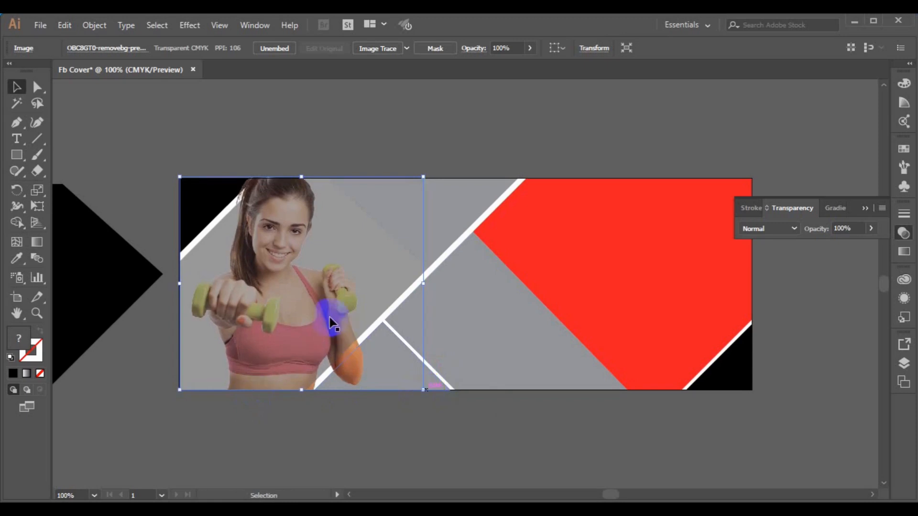
{"action": "key", "text": "ctrl+shift+a"}
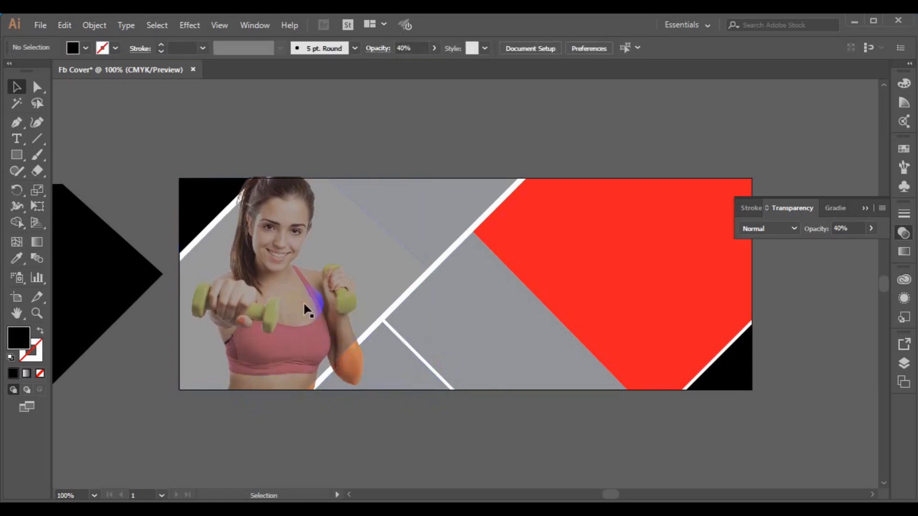
Set the opacity of the large black shape over the woman's image back to 100%
{"action": "left_click", "coordinate": [306, 310]}
{"action": "left_click", "coordinate": [870, 229]}
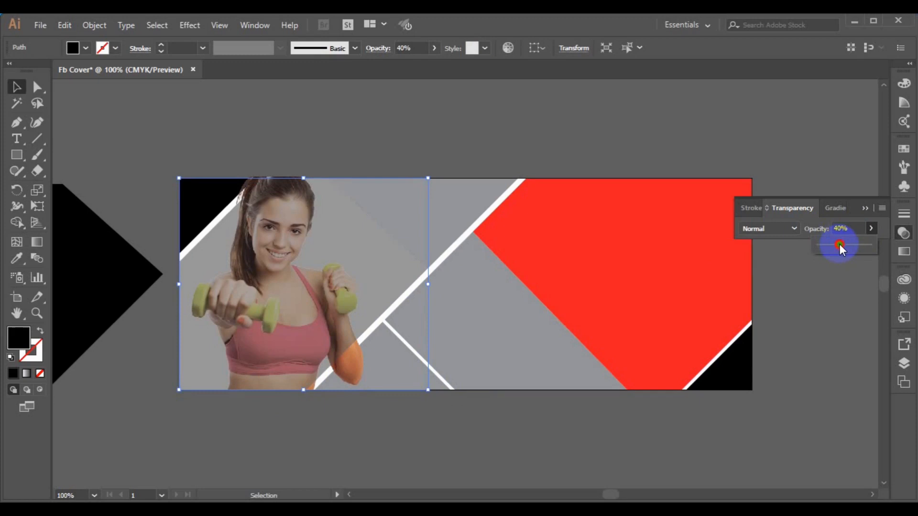
{"action": "left_click_drag", "start_coordinate": [869, 245], "coordinate": [871, 246]}
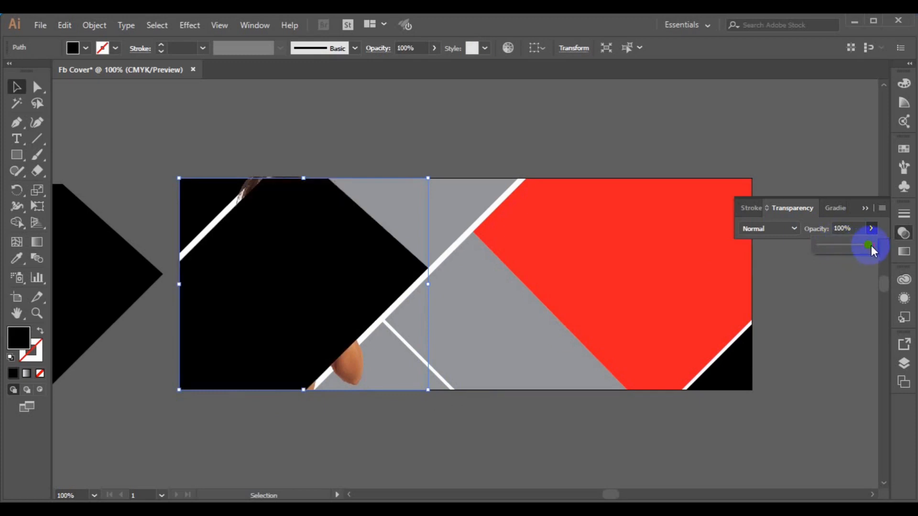
Try to make a clipping mask with only the large black shape selected
{"action": "left_click", "coordinate": [356, 382]}
{"action": "left_click", "coordinate": [304, 344]}
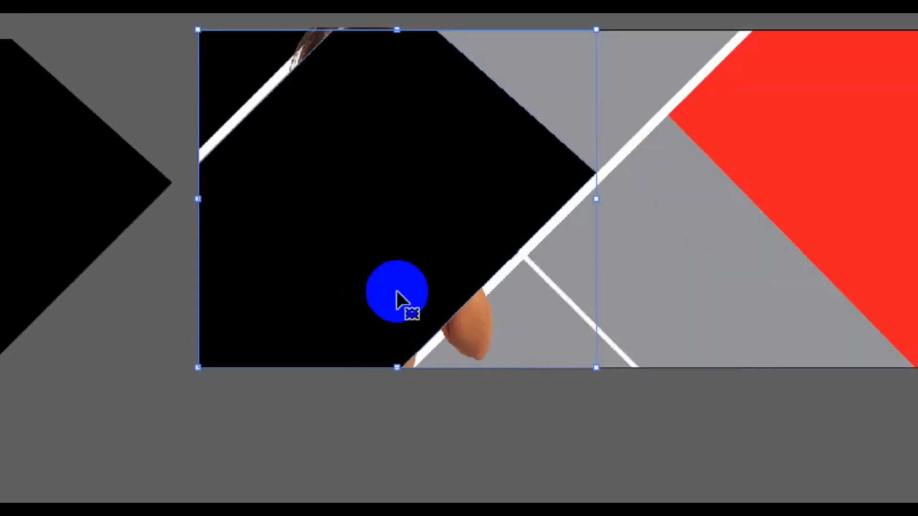
{"action": "right_click", "coordinate": [304, 343]}
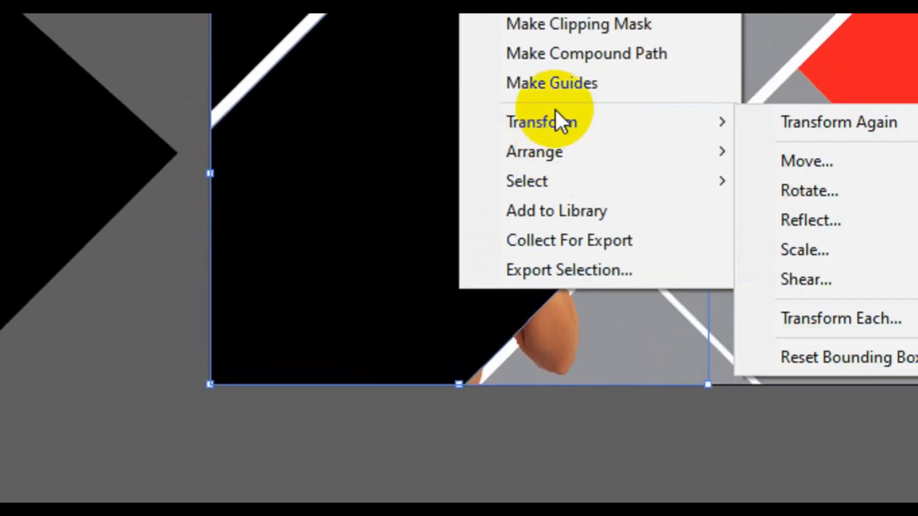
{"action": "left_click", "coordinate": [547, 80]}
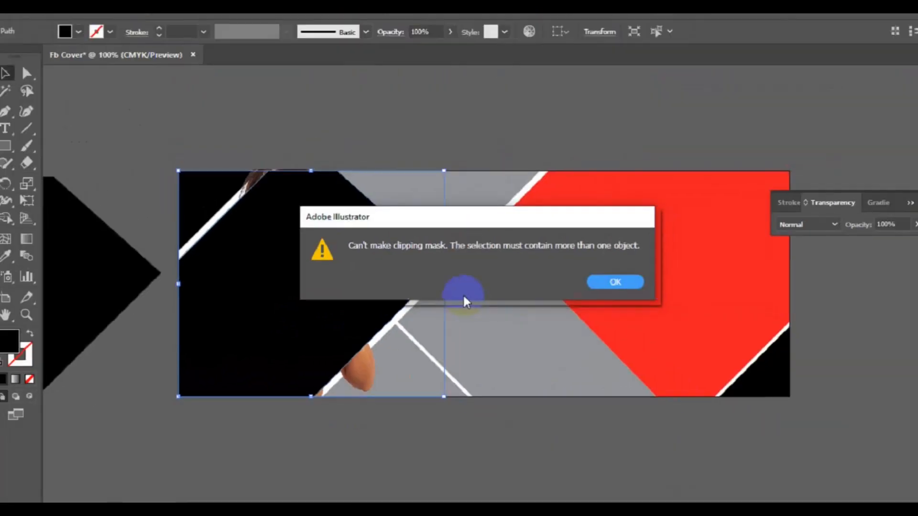
{"action": "left_click", "coordinate": [593, 280]}
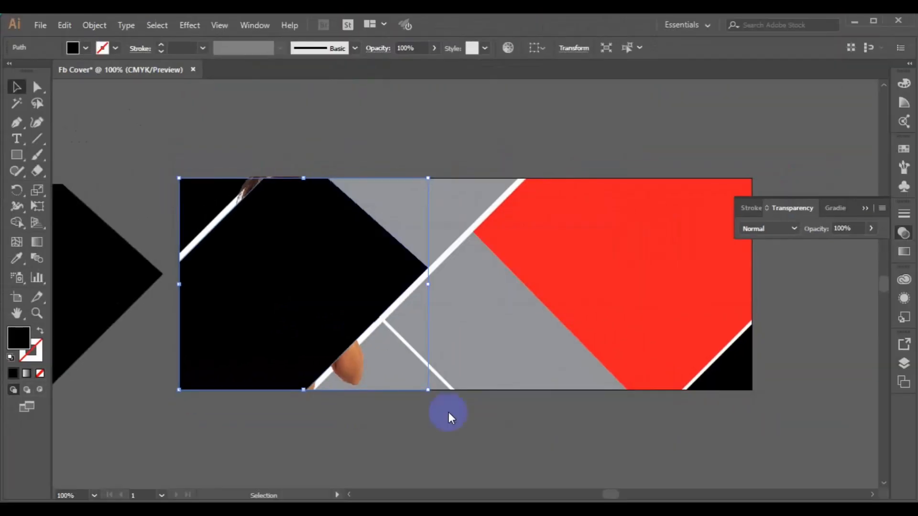
Select the woman's image together with the large black shape and make a clipping mask from them
{"action": "left_click", "coordinate": [356, 386]}
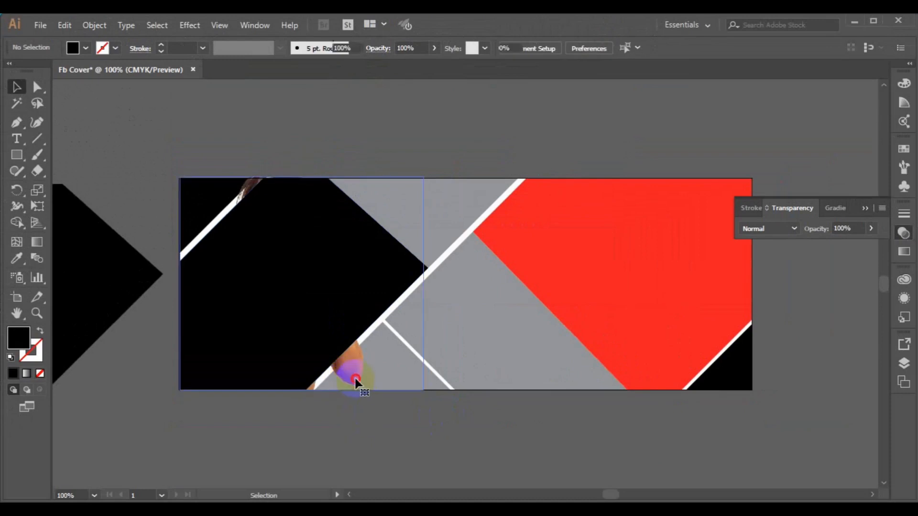
{"action": "left_click", "coordinate": [355, 379]}
{"action": "right_click", "coordinate": [352, 316]}
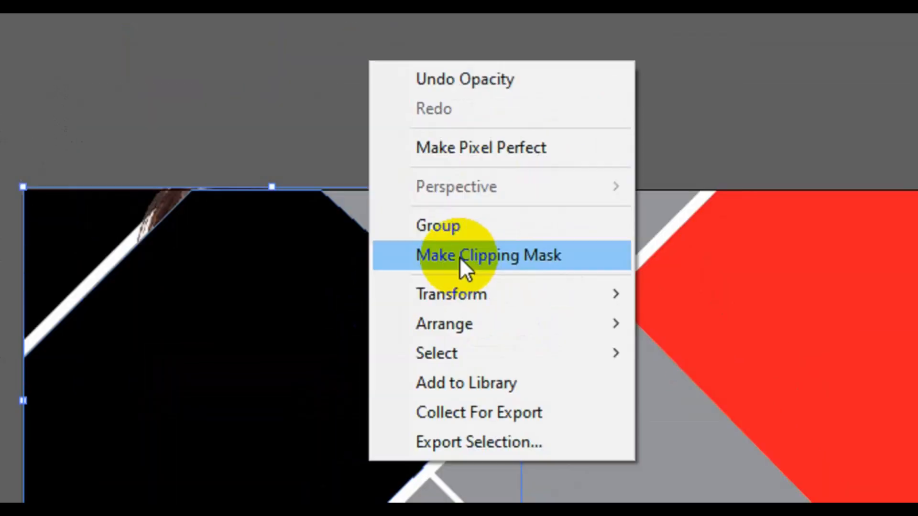
{"action": "left_click", "coordinate": [460, 258]}
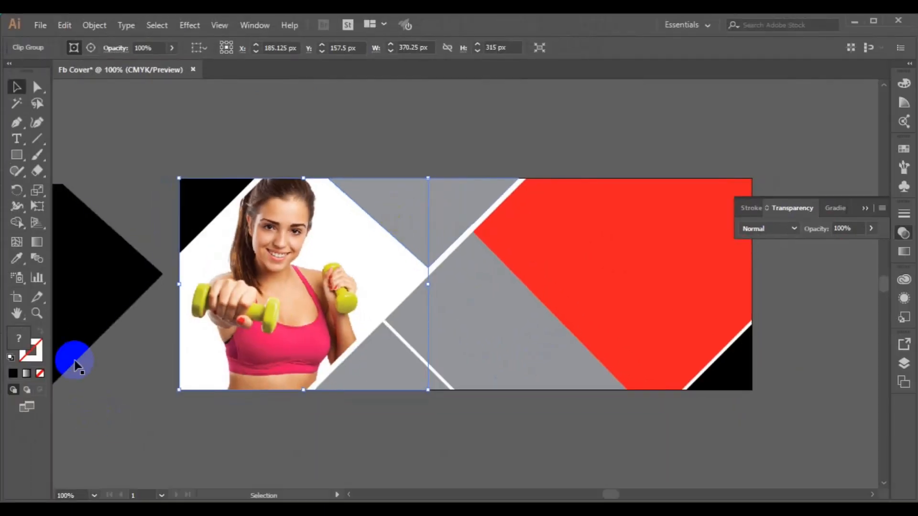
Change the fill of the spare black shape beside the artboard to a dark maroon
{"action": "left_click", "coordinate": [78, 348]}
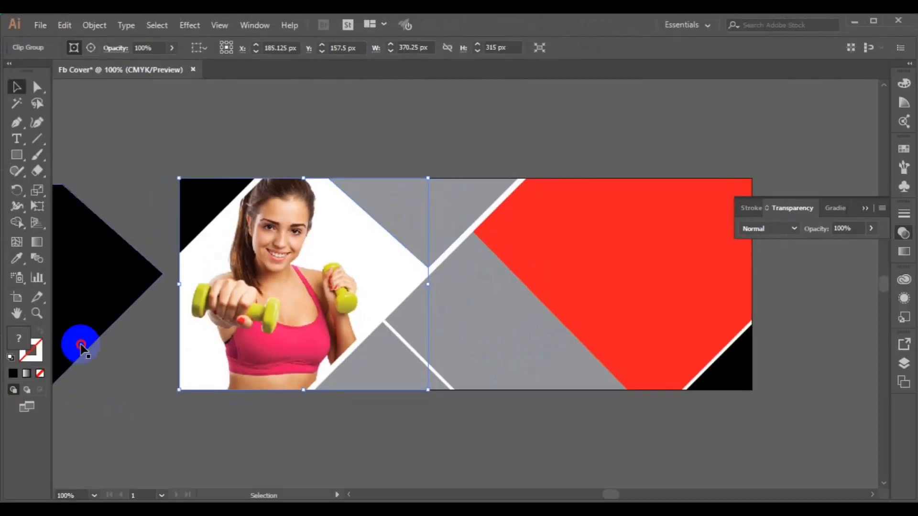
{"action": "left_click", "coordinate": [19, 343]}
{"action": "double_click", "coordinate": [20, 343]}
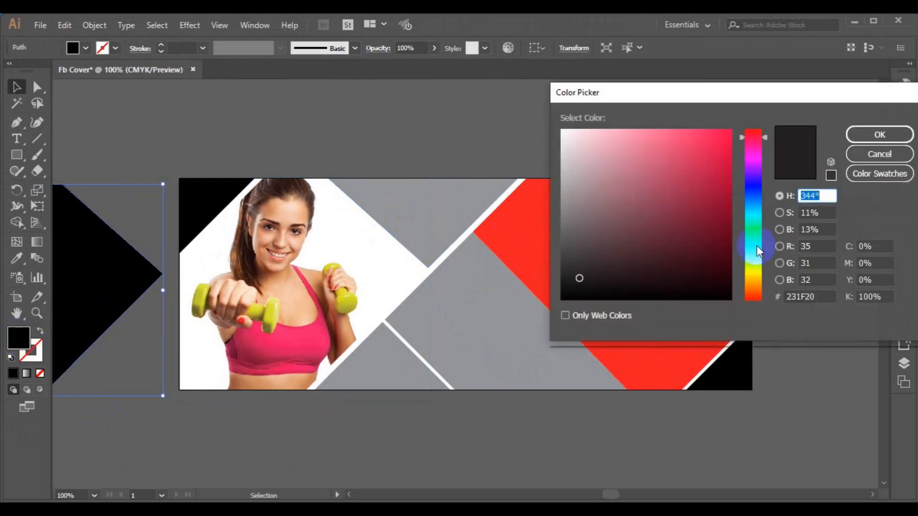
{"action": "left_click", "coordinate": [726, 252]}
{"action": "left_click", "coordinate": [867, 139]}
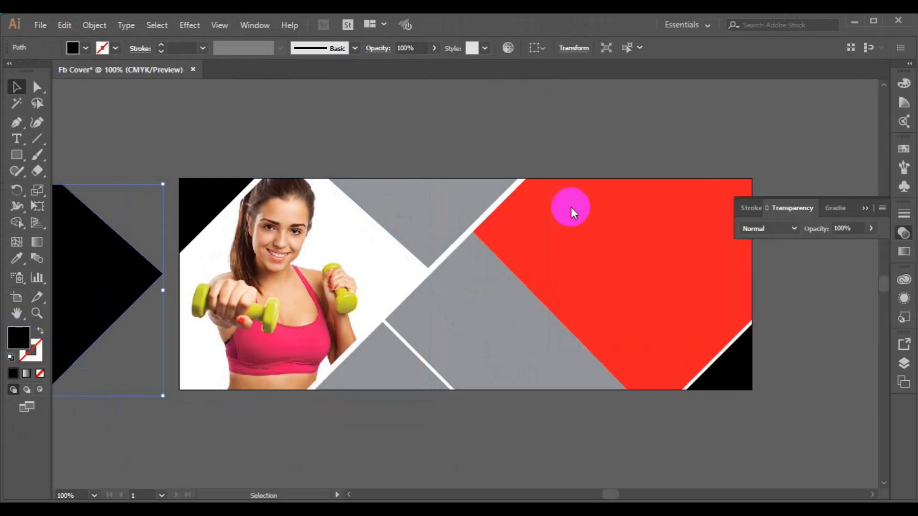
Move the maroon shape behind the woman's image, nudge it flush with the artboard's left edge and the white strips, and save the file
{"action": "left_click_drag", "start_coordinate": [172, 305], "coordinate": [352, 307]}
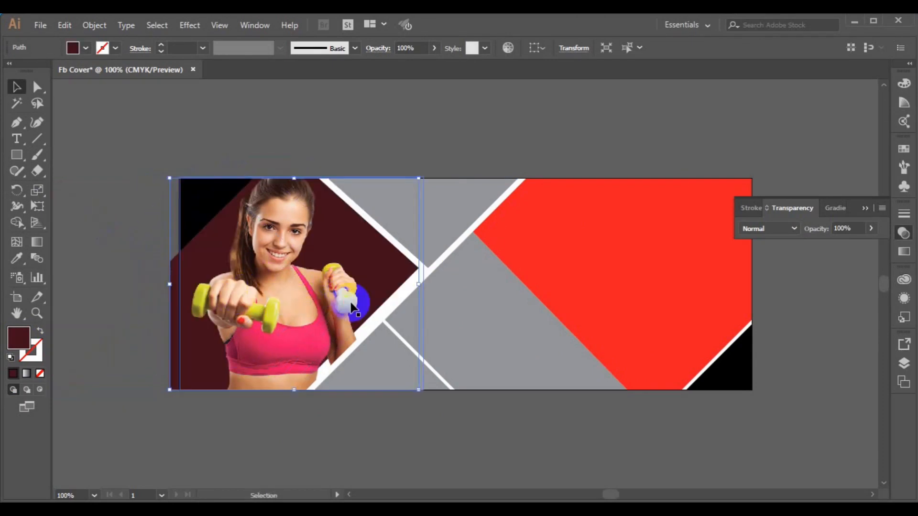
{"action": "key", "text": "Right"}
{"action": "key", "text": "Right"}
{"action": "key", "text": "Right"}
{"action": "key", "text": "Right"}
{"action": "key", "text": "Right"}
{"action": "key", "text": "Right"}
{"action": "key", "text": "Right"}
{"action": "key", "text": "Right"}
{"action": "key", "text": "Right"}
{"action": "key", "text": "Right"}
{"action": "key", "text": "Right"}
{"action": "key", "text": "Right"}
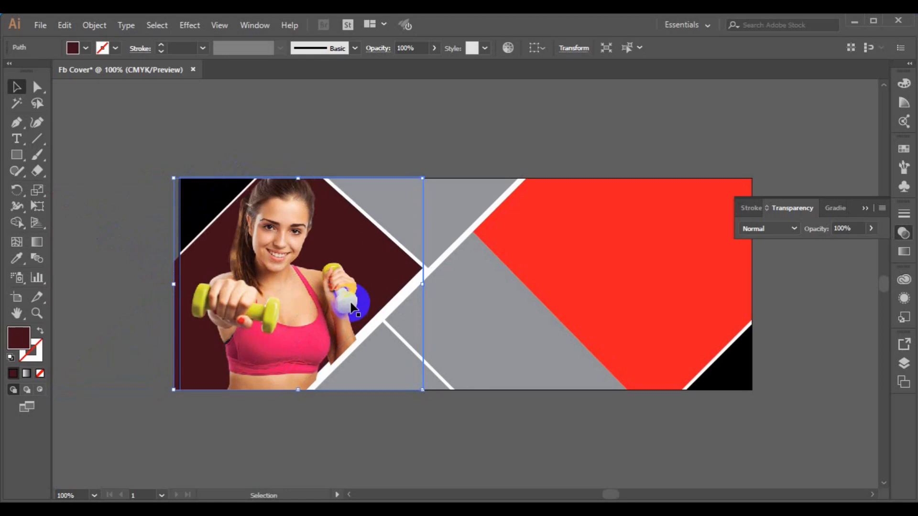
{"action": "key", "text": "Right"}
{"action": "key", "text": "Right"}
{"action": "key", "text": "Right"}
{"action": "key", "text": "Right"}
{"action": "key", "text": "Right"}
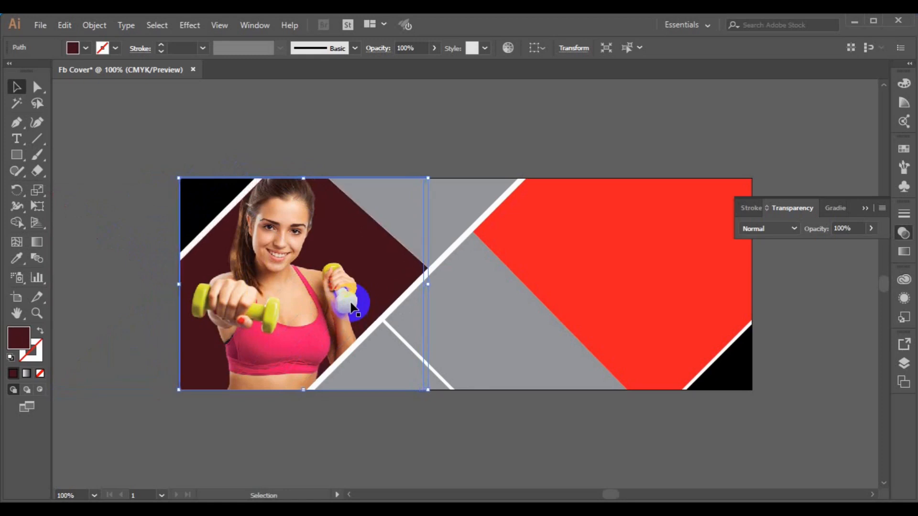
{"action": "key", "text": "Down"}
{"action": "key", "text": "Up"}
{"action": "left_click", "coordinate": [506, 421]}
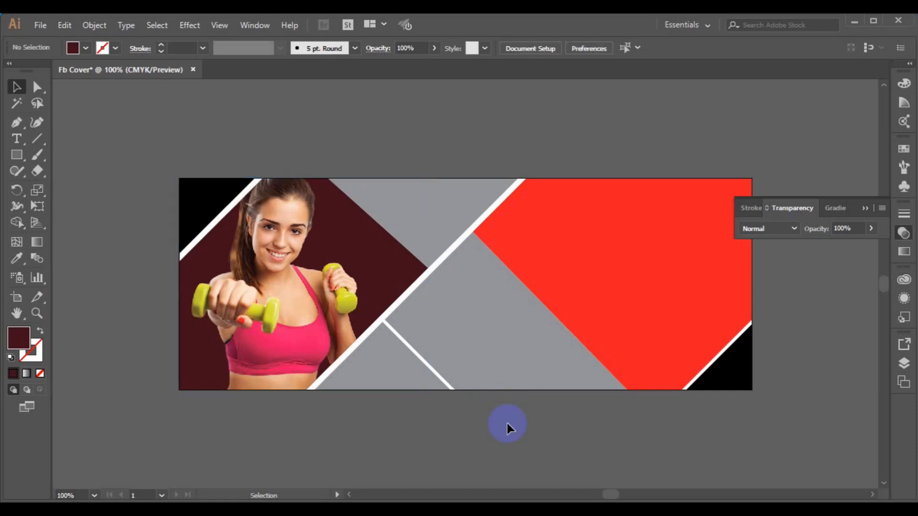
{"action": "key", "text": "ctrl+s"}
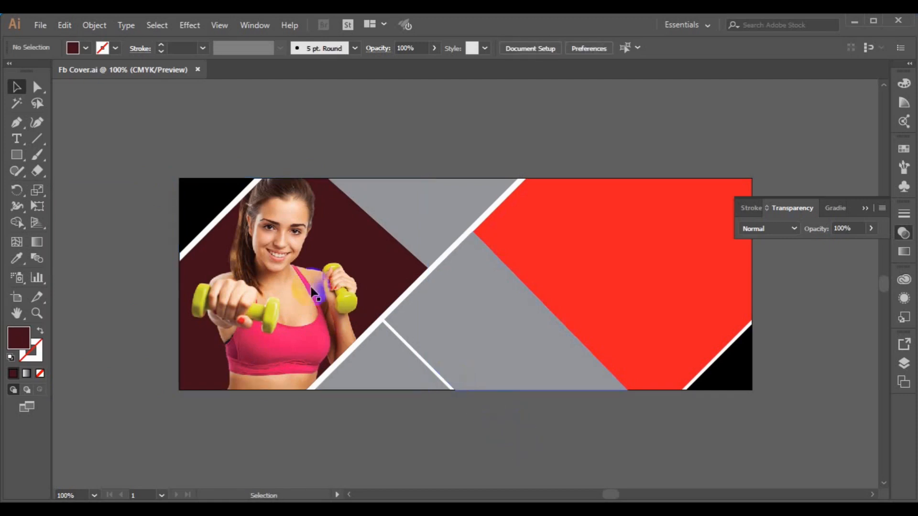
Recolour the black triangle in the artboard's upper-left corner with pink sampled from the woman's sports top
{"action": "left_click", "coordinate": [199, 197]}
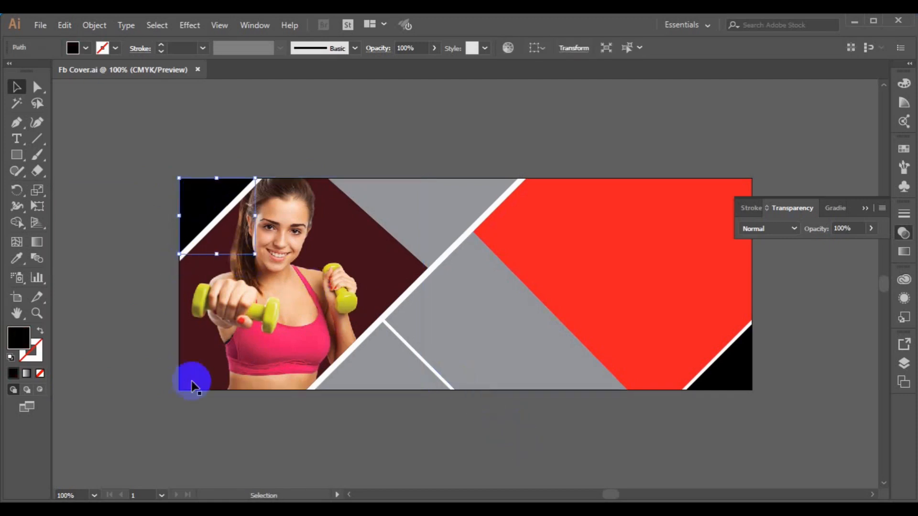
{"action": "left_click", "coordinate": [18, 261]}
{"action": "left_click", "coordinate": [284, 335]}
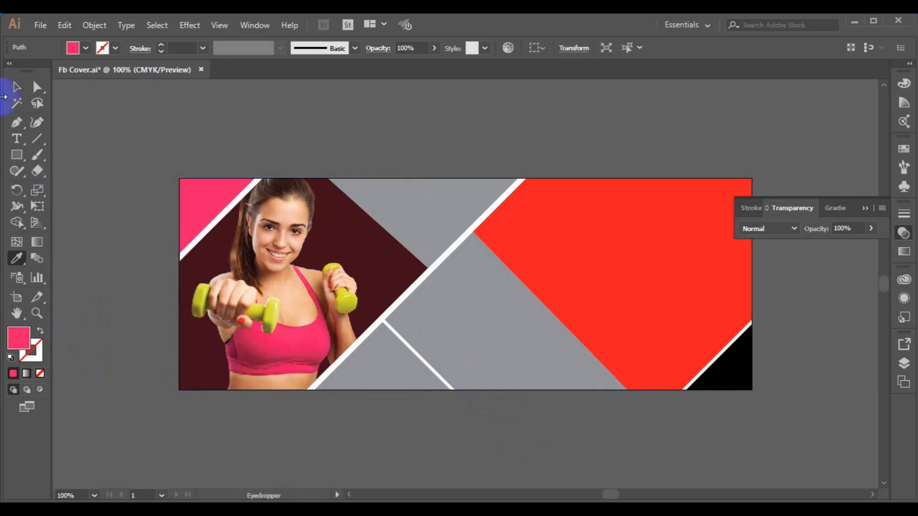
{"action": "left_click", "coordinate": [15, 87]}
Recolour the upper grey triangle with the pink sampled from the artboard's upper-left corner triangle
{"action": "left_click", "coordinate": [236, 256]}
{"action": "left_click", "coordinate": [407, 316]}
{"action": "left_click", "coordinate": [17, 258]}
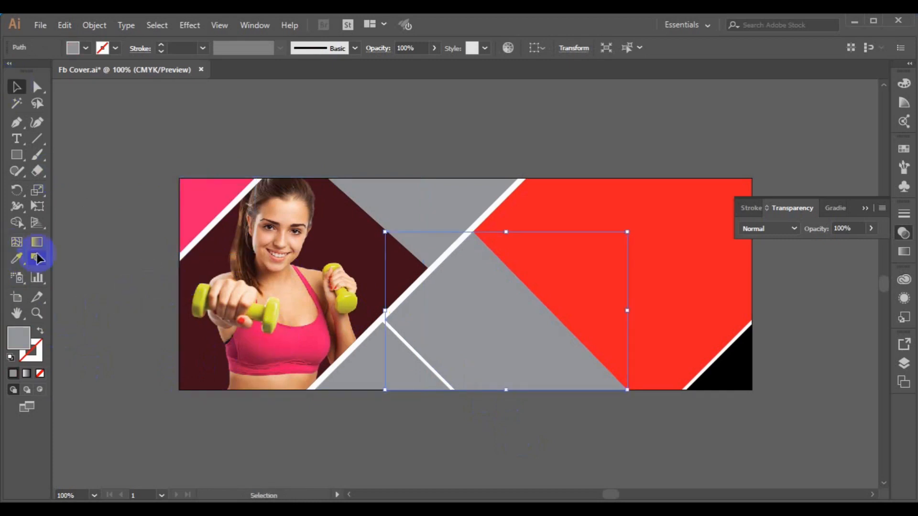
{"action": "left_click", "coordinate": [389, 195]}
{"action": "left_click", "coordinate": [17, 260]}
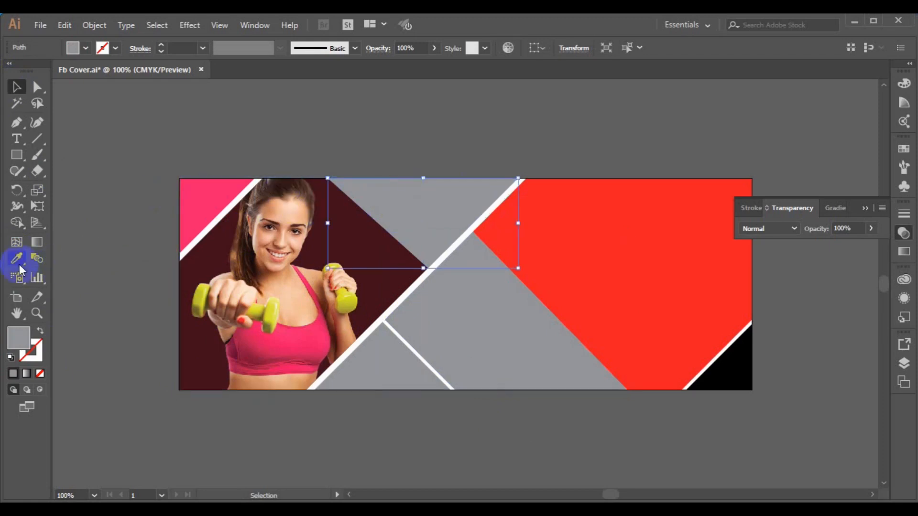
{"action": "left_click", "coordinate": [195, 200]}
{"action": "left_click", "coordinate": [17, 87]}
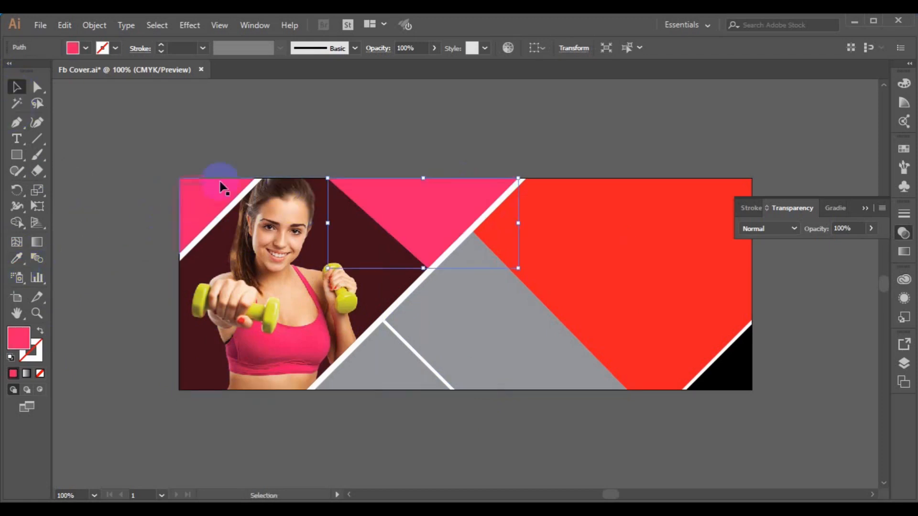
Apply a linear white-to-black gradient to the large red region
{"action": "left_click", "coordinate": [563, 300]}
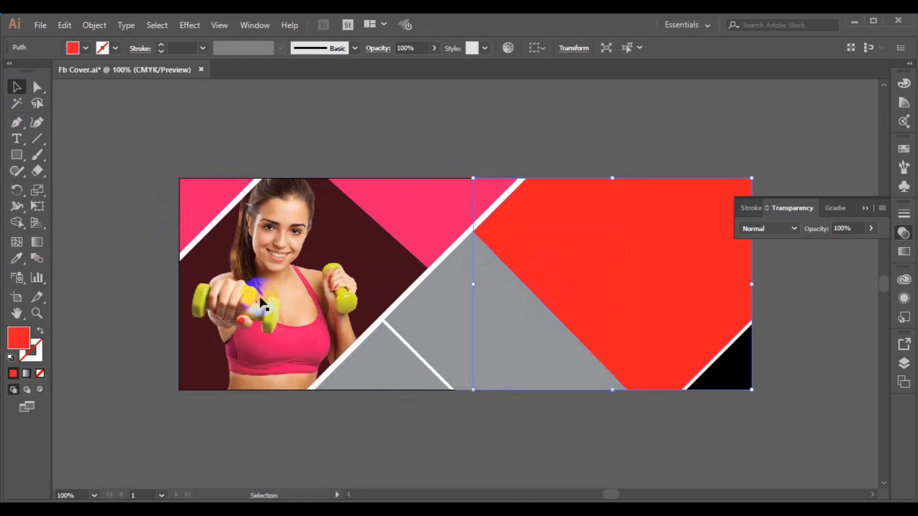
{"action": "left_click", "coordinate": [37, 243]}
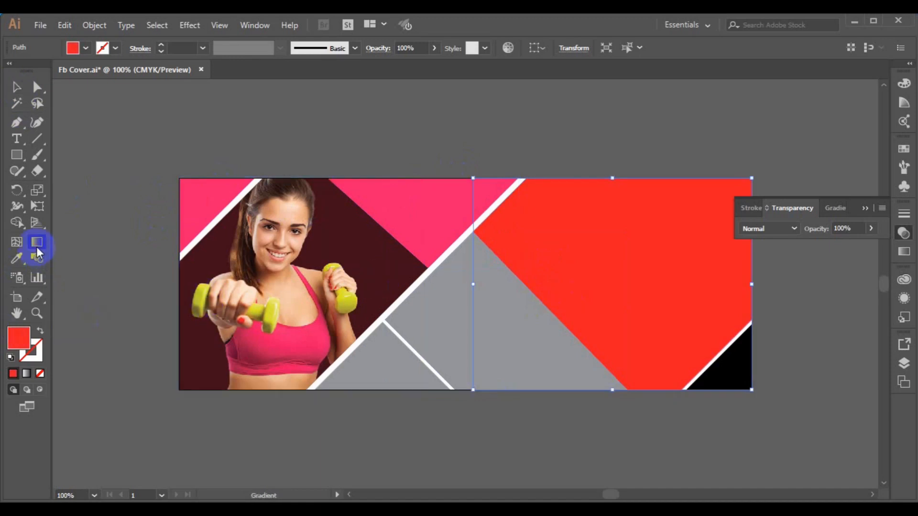
{"action": "left_click", "coordinate": [584, 275]}
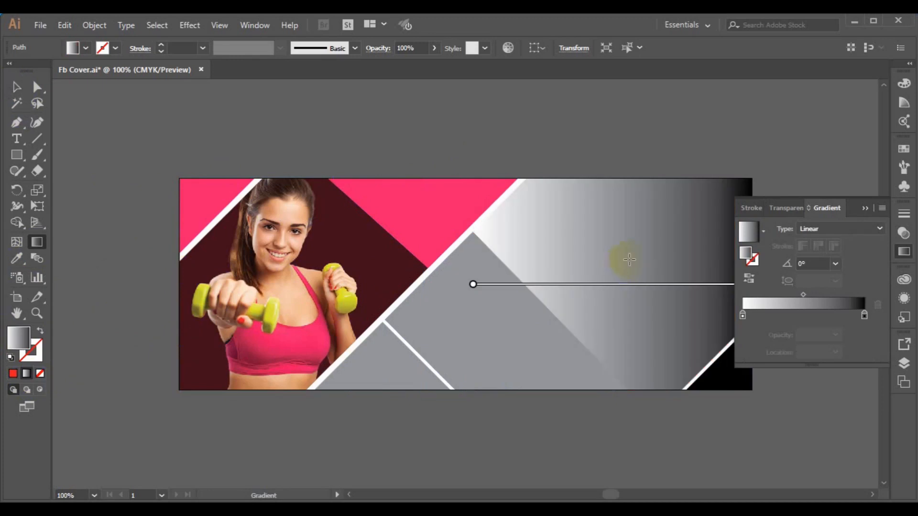
Try redirecting the large region's gradient diagonally between its upper-right corner and the grey region's edge, and undo the changes
{"action": "left_click_drag", "start_coordinate": [729, 189], "coordinate": [571, 333]}
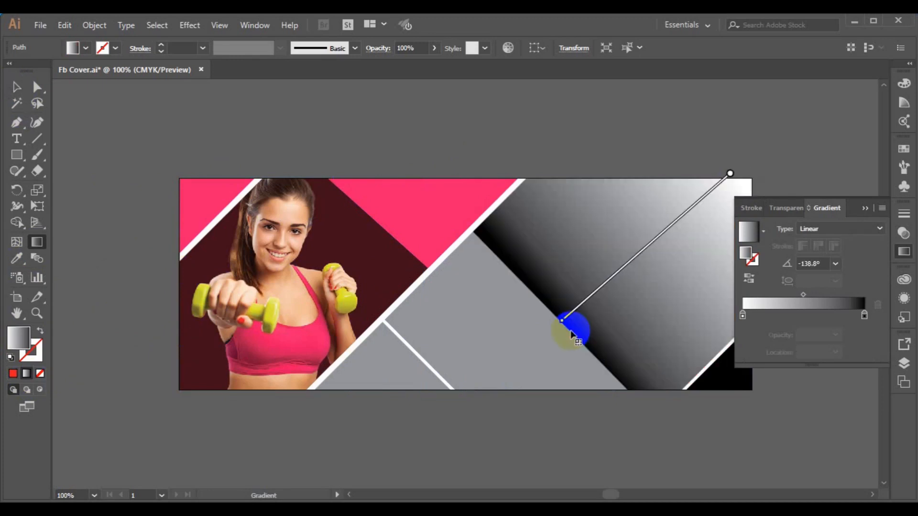
{"action": "left_click_drag", "start_coordinate": [604, 283], "coordinate": [740, 184]}
{"action": "left_click_drag", "start_coordinate": [605, 284], "coordinate": [566, 315]}
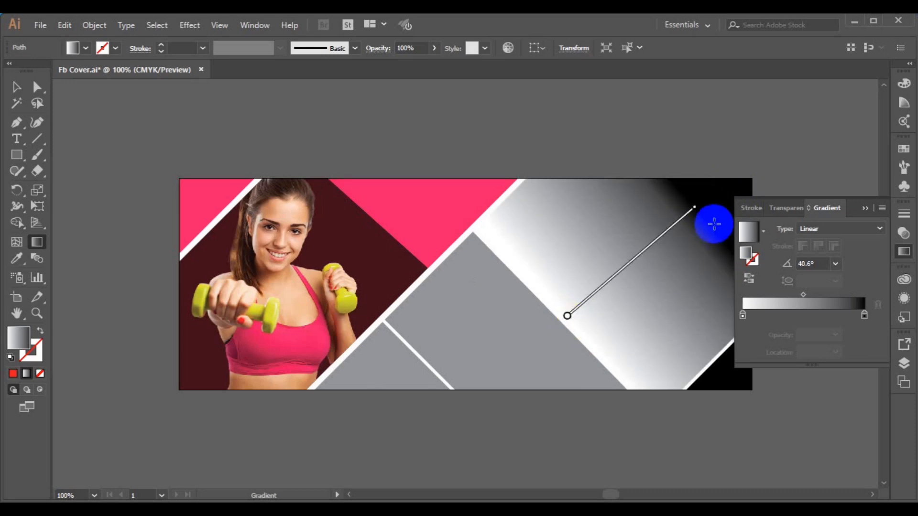
{"action": "key", "text": "ctrl+z"}
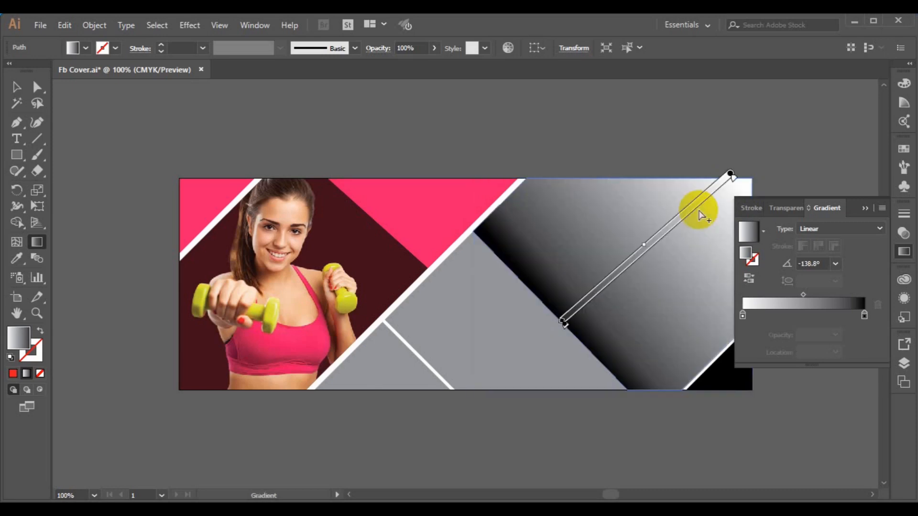
{"action": "key", "text": "ctrl+z"}
Try pink and plum colour stops on the large right-hand region's linear gradient
{"action": "left_click", "coordinate": [864, 315]}
{"action": "double_click", "coordinate": [864, 315]}
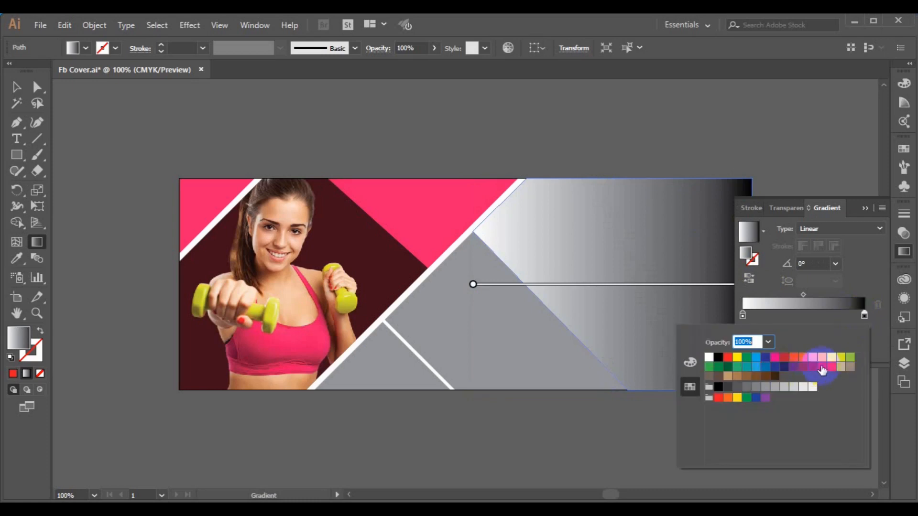
{"action": "left_click", "coordinate": [831, 366]}
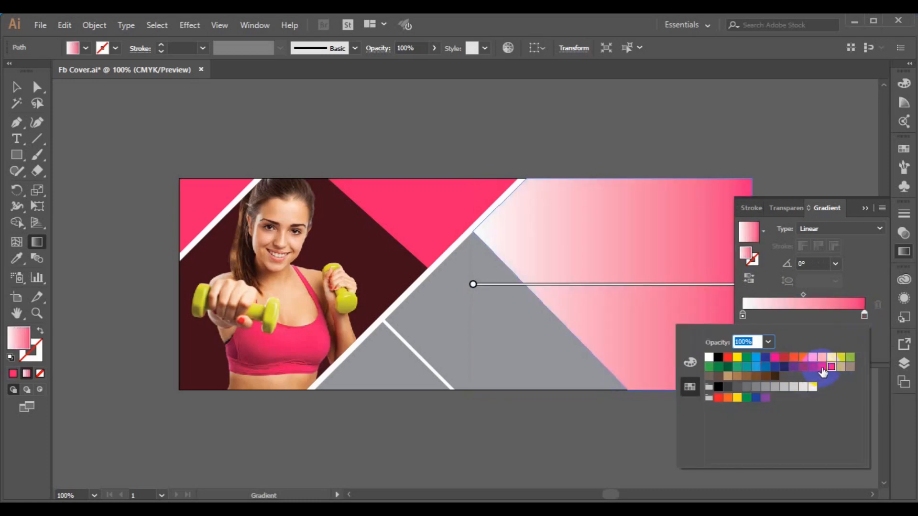
{"action": "left_click", "coordinate": [812, 368]}
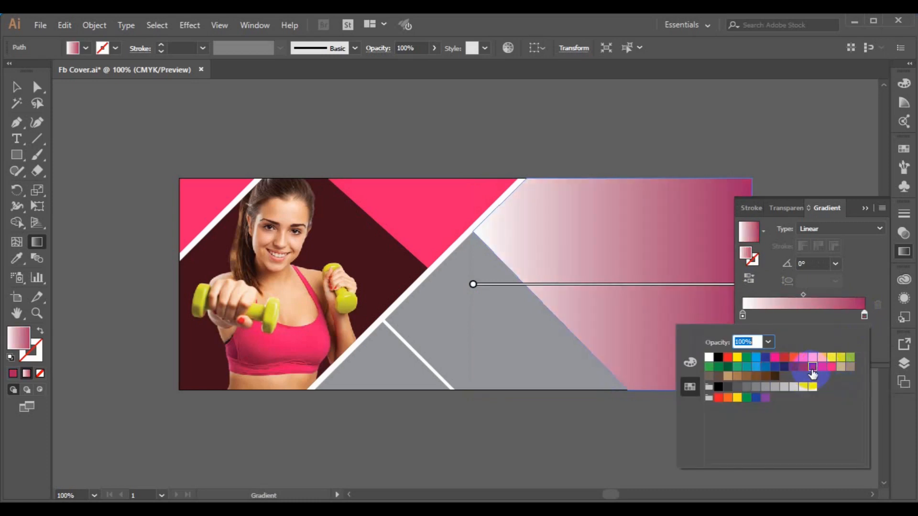
{"action": "left_click", "coordinate": [743, 316]}
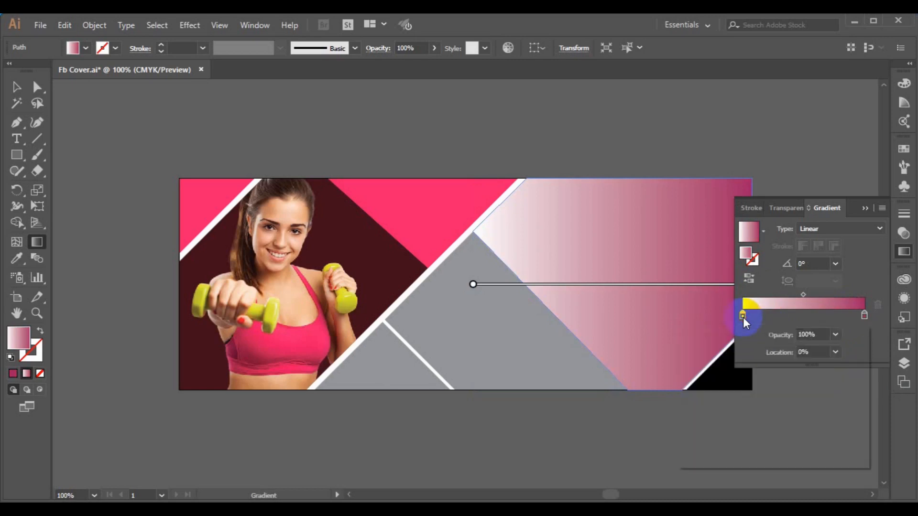
{"action": "double_click", "coordinate": [742, 318]}
{"action": "left_click", "coordinate": [831, 367]}
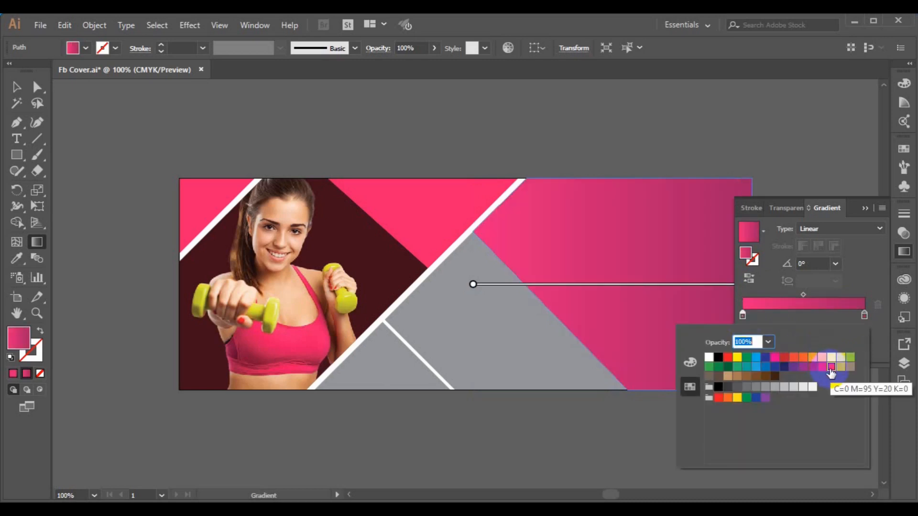
{"action": "left_click", "coordinate": [822, 366]}
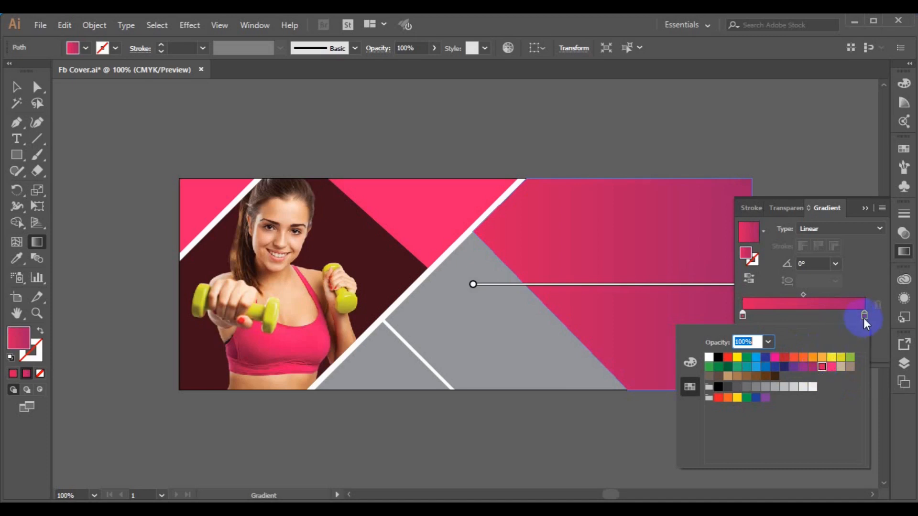
Set the large region's linear gradient to run from a green start stop to a yellow-green end stop
{"action": "left_click", "coordinate": [850, 358]}
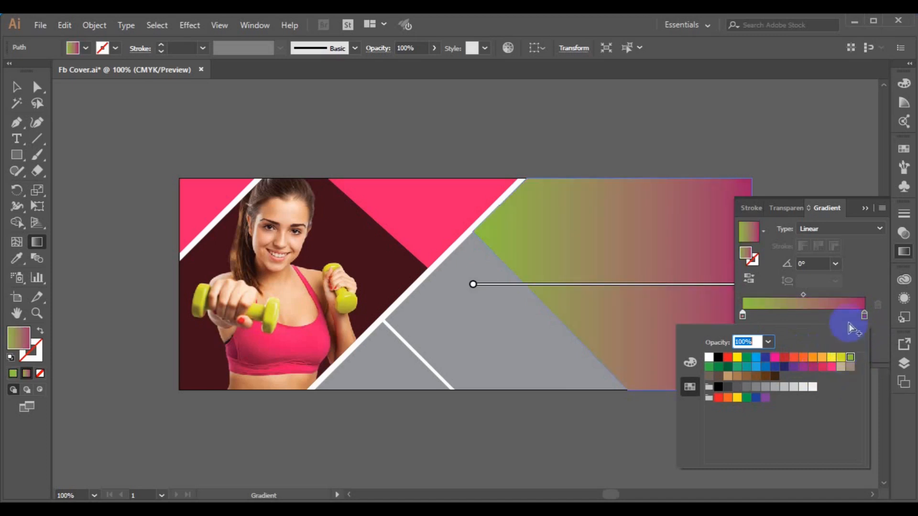
{"action": "left_click", "coordinate": [865, 316]}
{"action": "double_click", "coordinate": [865, 316]}
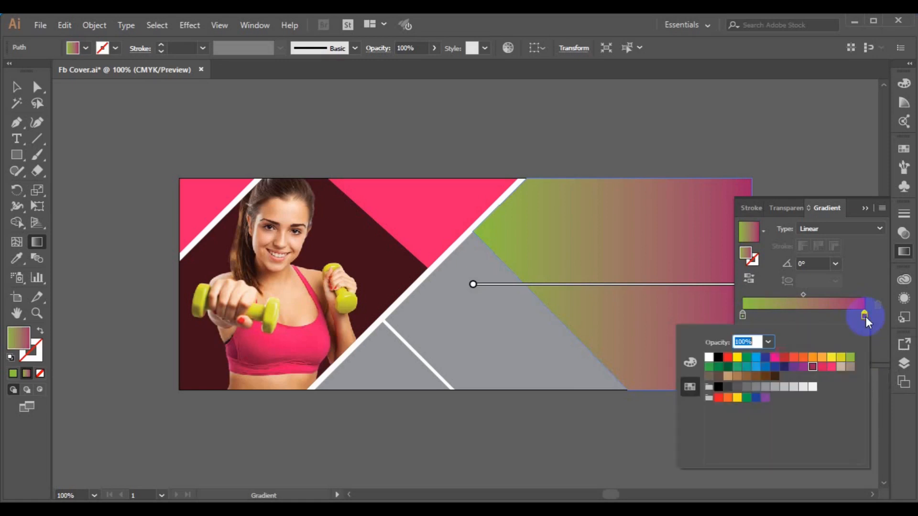
{"action": "left_click", "coordinate": [841, 358]}
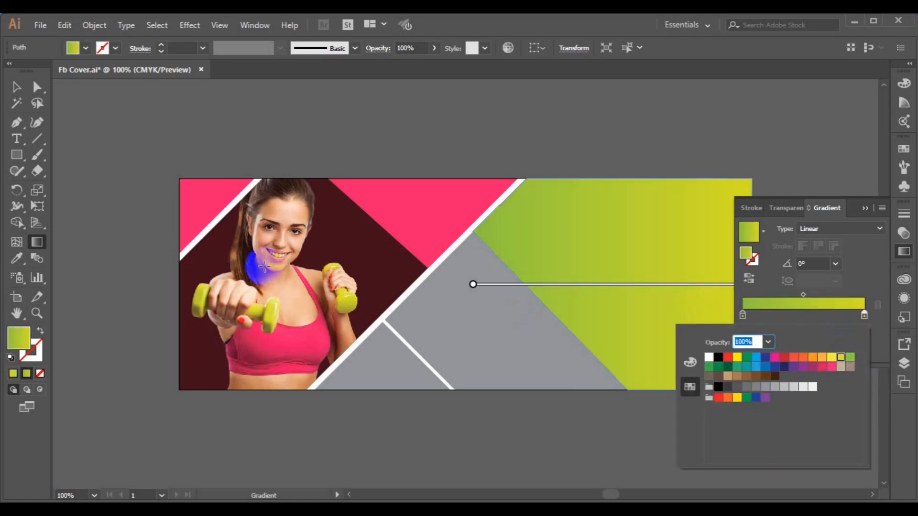
{"action": "left_click", "coordinate": [215, 247]}
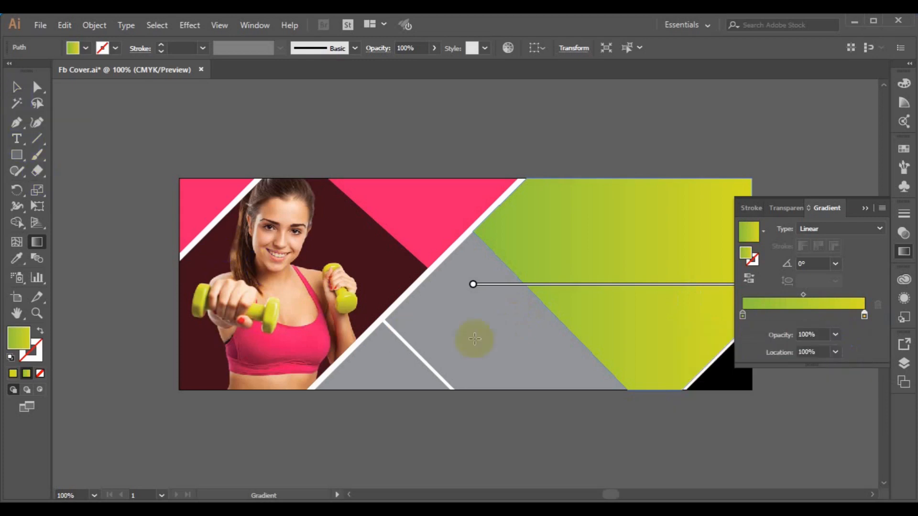
{"action": "left_click", "coordinate": [865, 208]}
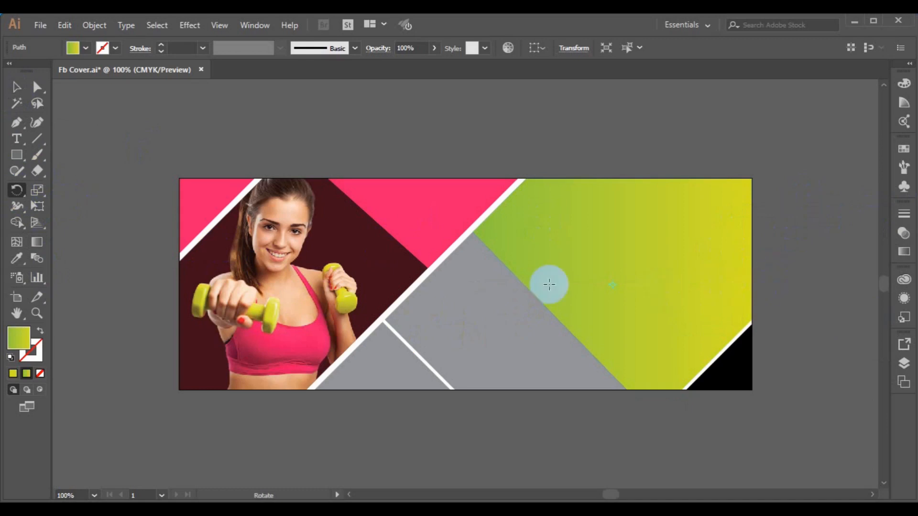
Fill the larger grey region beside the diagonal strips with the green-to-yellow gradient sampled from the large right-hand region
{"action": "left_click", "coordinate": [15, 98]}
{"action": "left_click", "coordinate": [461, 328]}
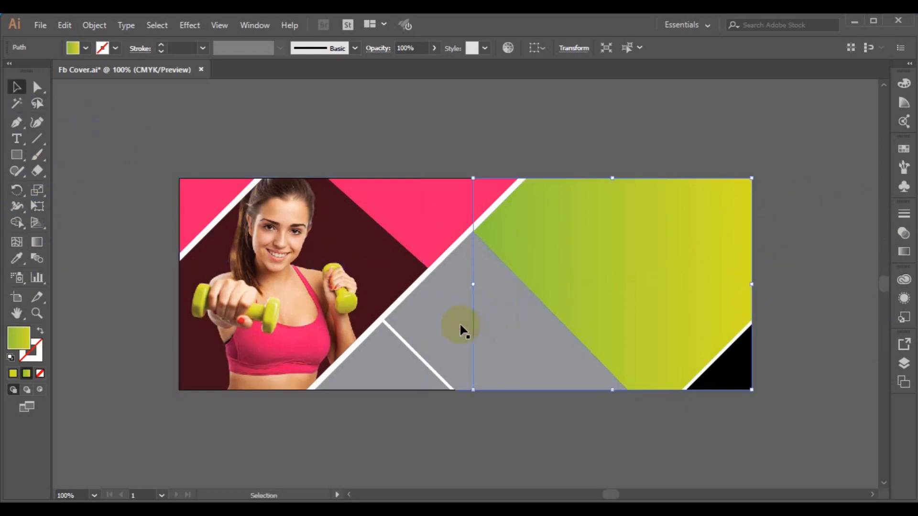
{"action": "left_click", "coordinate": [18, 259]}
{"action": "left_click", "coordinate": [591, 200]}
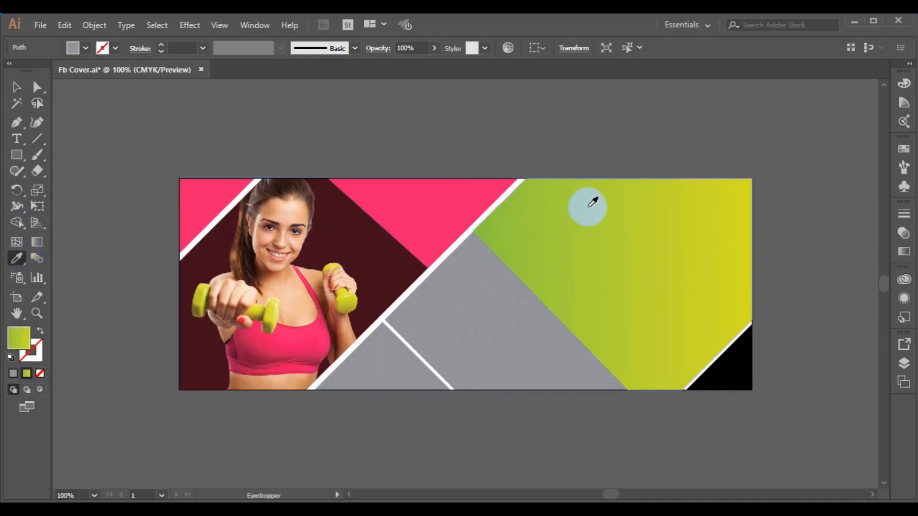
Redirect that region's gradient so green starts at the large region's edge and yellow ends near the small grey triangle
{"action": "left_click", "coordinate": [37, 242]}
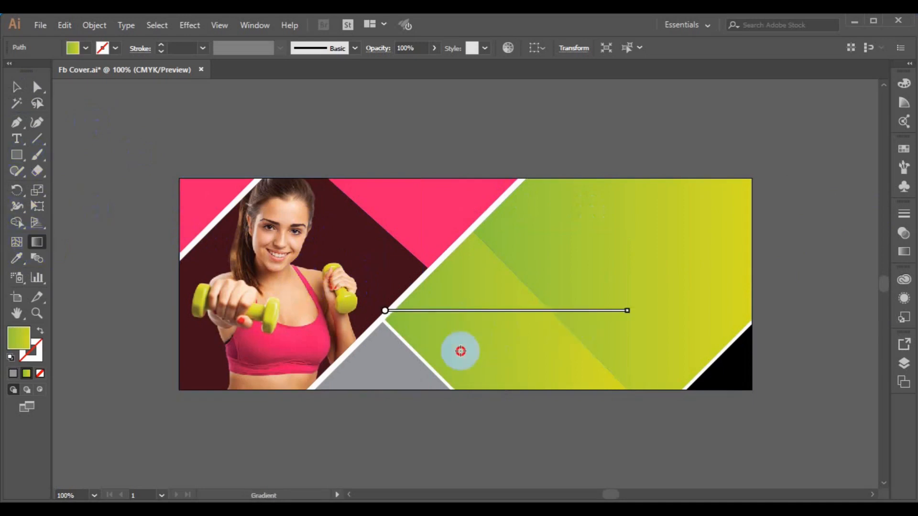
{"action": "mouse_move", "coordinate": [447, 310]}
{"action": "left_mouse_down"}
{"action": "mouse_move", "coordinate": [447, 346]}
{"action": "mouse_move", "coordinate": [398, 355]}
{"action": "left_mouse_up"}
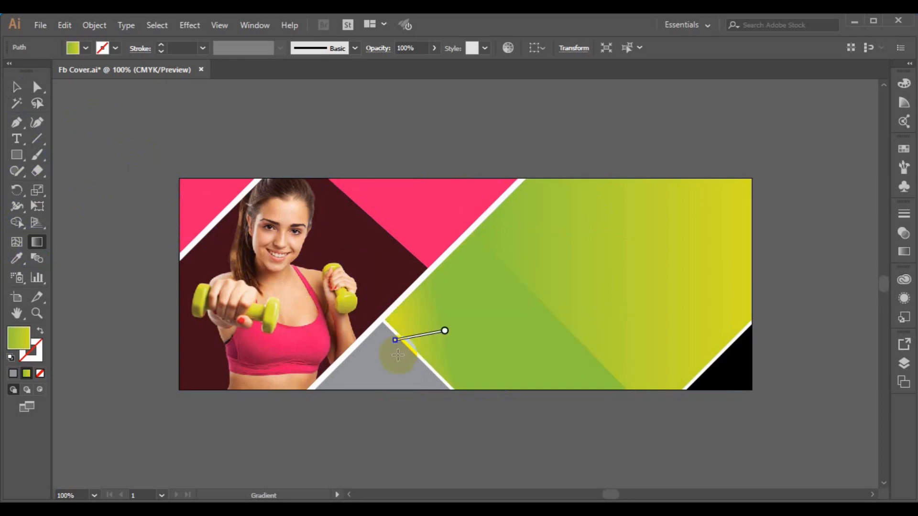
{"action": "left_click_drag", "start_coordinate": [446, 331], "coordinate": [537, 318]}
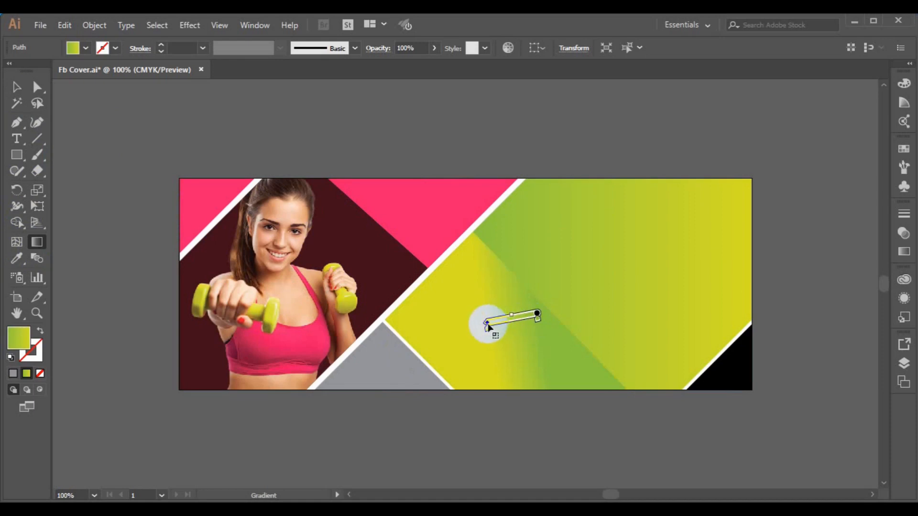
{"action": "left_click_drag", "start_coordinate": [410, 340], "coordinate": [399, 342]}
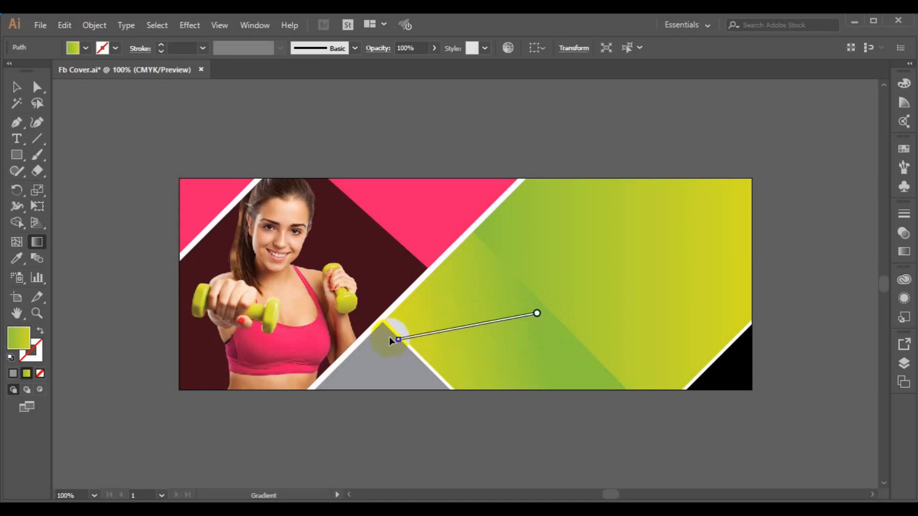
{"action": "left_click_drag", "start_coordinate": [395, 349], "coordinate": [396, 353]}
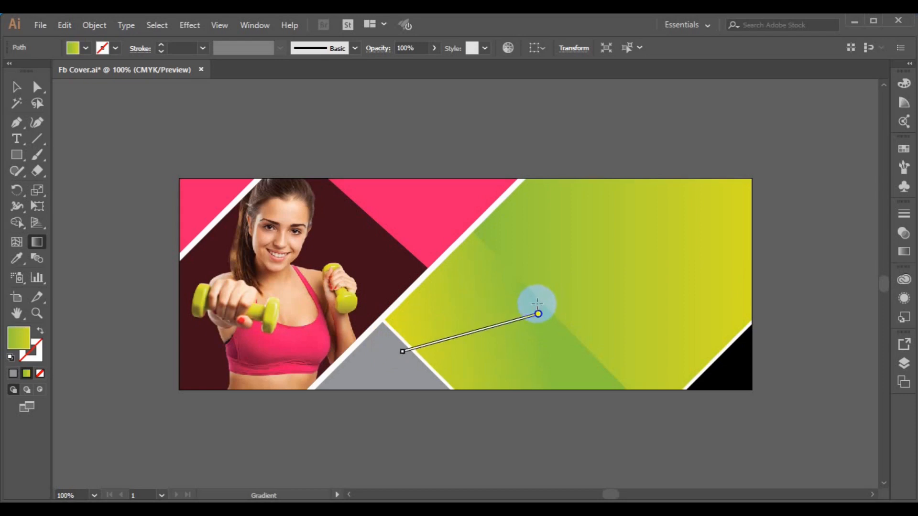
Recolour the black triangle in the artboard's lower-right corner with the pink sampled from the upper-left corner triangle
{"action": "left_click", "coordinate": [16, 87]}
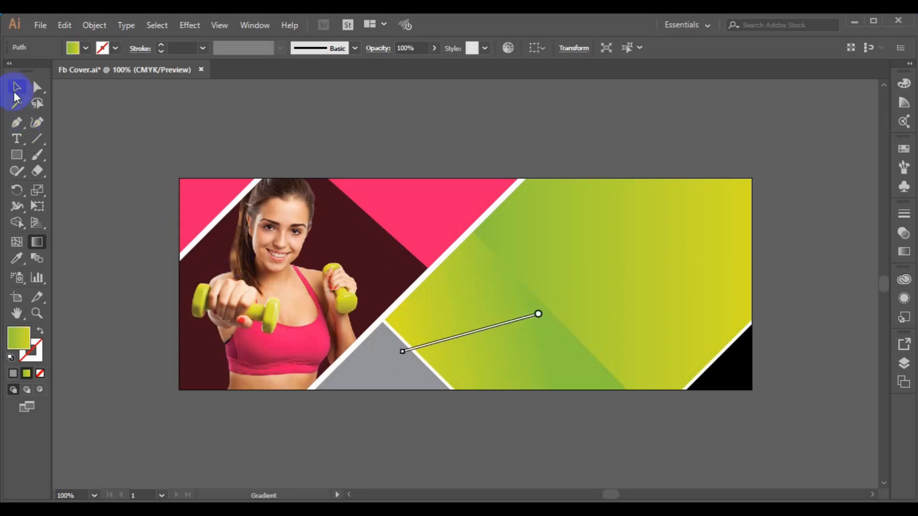
{"action": "left_click", "coordinate": [721, 382]}
{"action": "left_click", "coordinate": [16, 259]}
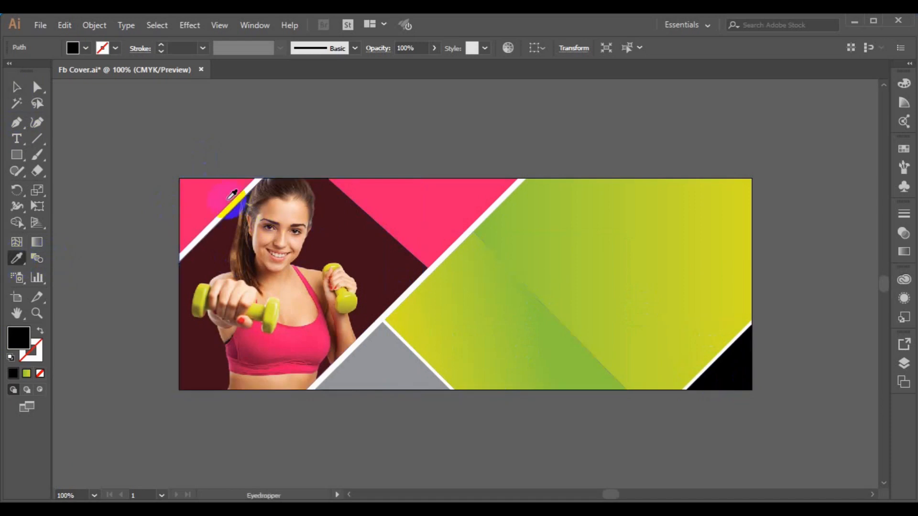
{"action": "left_click", "coordinate": [233, 193]}
Recolour the remaining grey triangle at the artboard's lower edge with the pink sampled from the upper pink triangle
{"action": "left_click", "coordinate": [17, 86]}
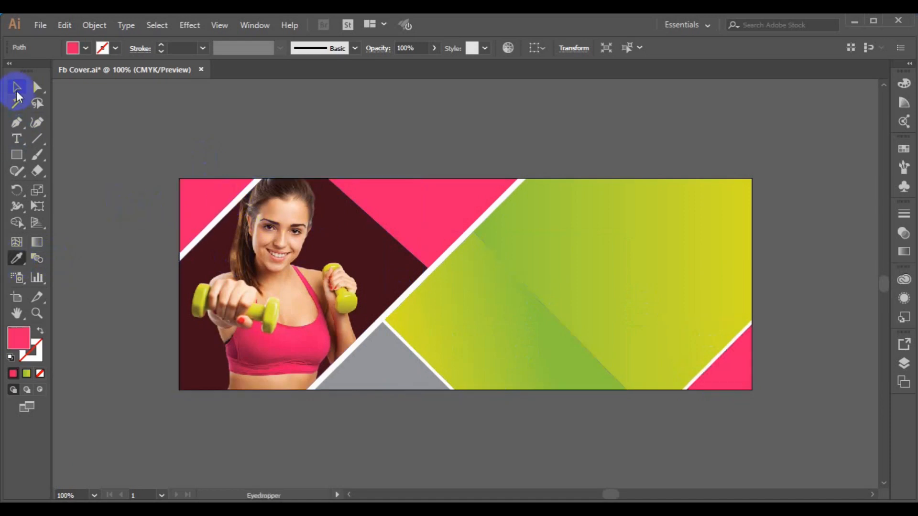
{"action": "left_click", "coordinate": [372, 366]}
{"action": "left_click", "coordinate": [17, 258]}
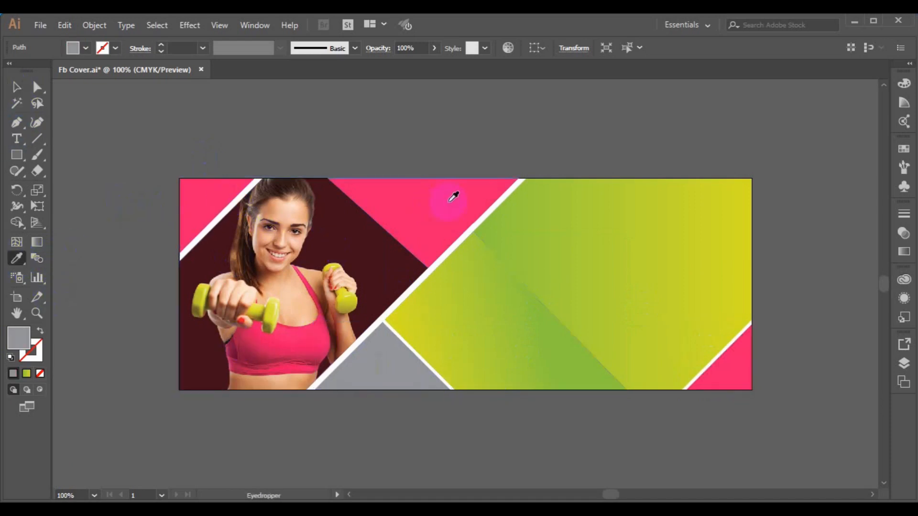
{"action": "left_click", "coordinate": [454, 196]}
{"action": "left_click", "coordinate": [16, 87]}
{"action": "left_click", "coordinate": [421, 368]}
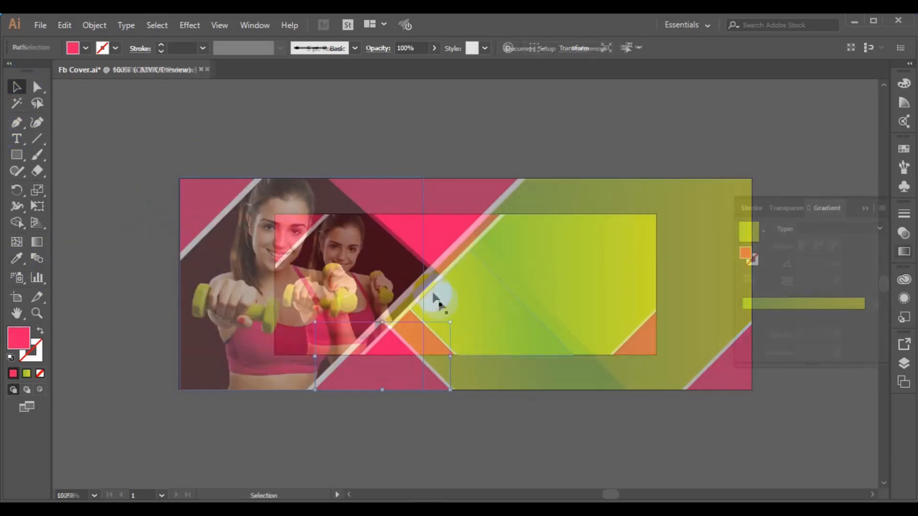
Place a point text object on the empty canvas beside the artboard and set its font to Roboto Thin
{"action": "key", "text": "t"}
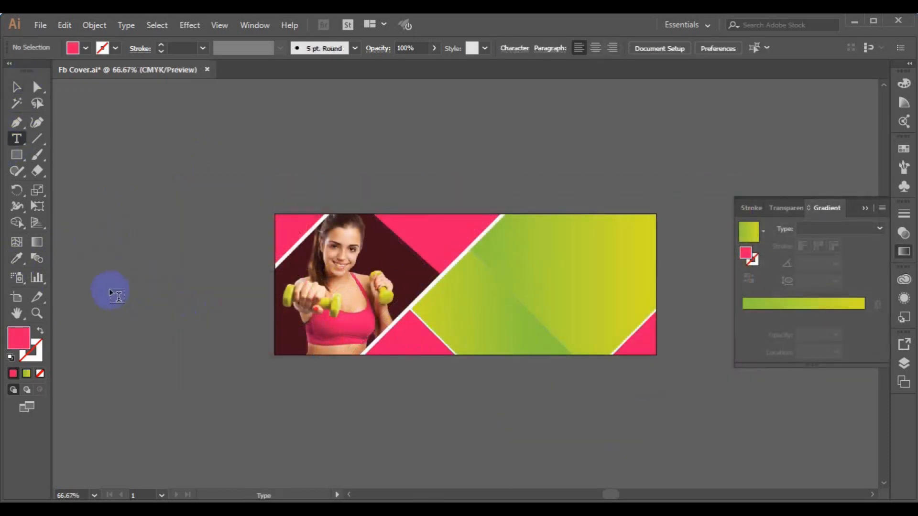
{"action": "left_click", "coordinate": [106, 286]}
{"action": "left_click", "coordinate": [478, 48]}
{"action": "type", "text": "r"}
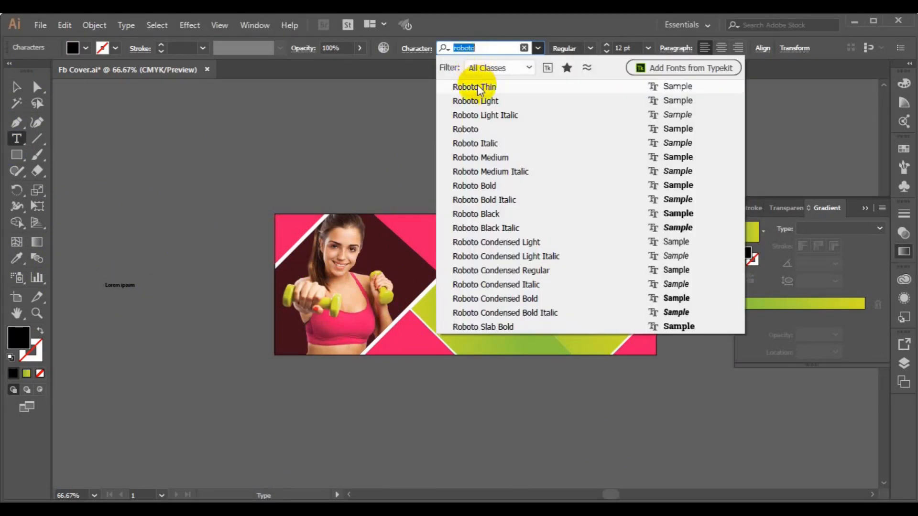
{"action": "left_click", "coordinate": [478, 87]}
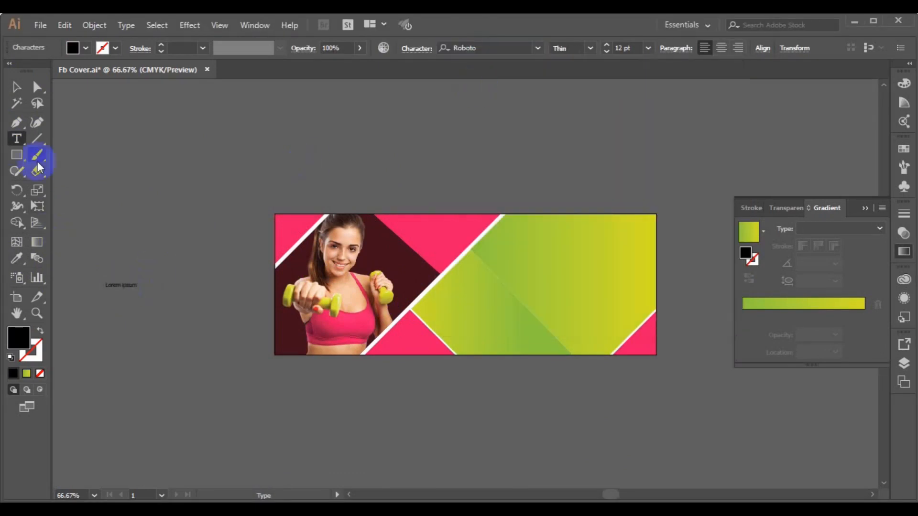
Replace the placeholder text with "STAY FITNESS"
{"action": "key", "text": "Escape"}
{"action": "key", "text": "t"}
{"action": "left_click", "coordinate": [125, 286]}
{"action": "left_click", "coordinate": [16, 87]}
{"action": "left_click", "coordinate": [15, 139]}
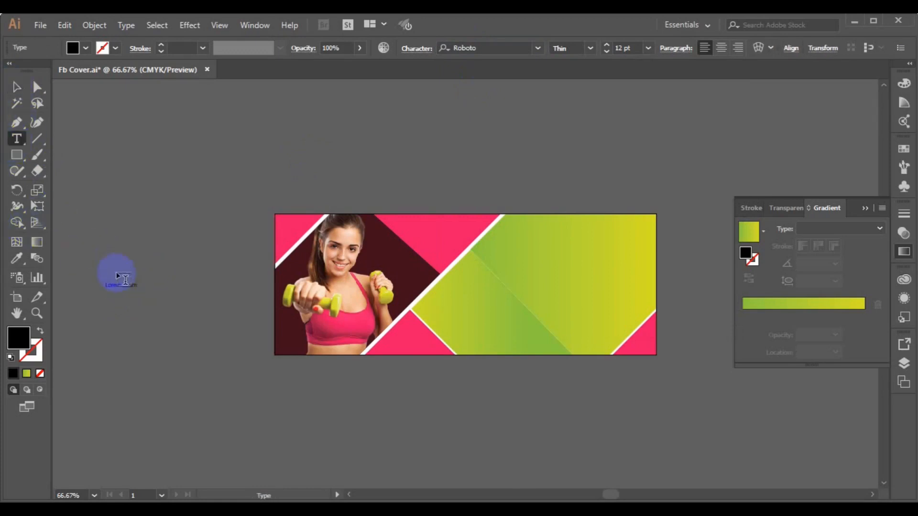
{"action": "double_click", "coordinate": [132, 286]}
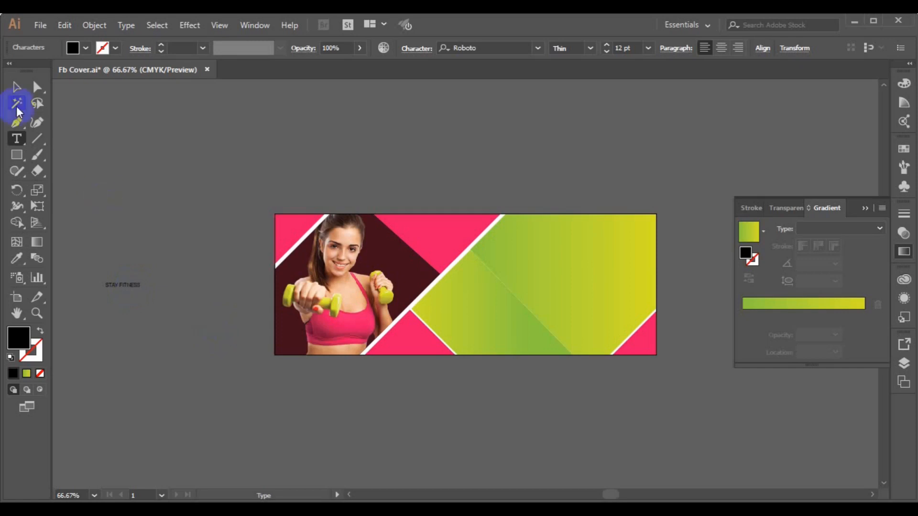
Set the "STAY FITNESS" text to 36 pt and fill it with the near-white swatch
{"action": "left_click", "coordinate": [16, 86]}
{"action": "left_click", "coordinate": [647, 48]}
{"action": "left_click", "coordinate": [665, 244]}
{"action": "left_click", "coordinate": [85, 48]}
{"action": "left_click", "coordinate": [113, 110]}
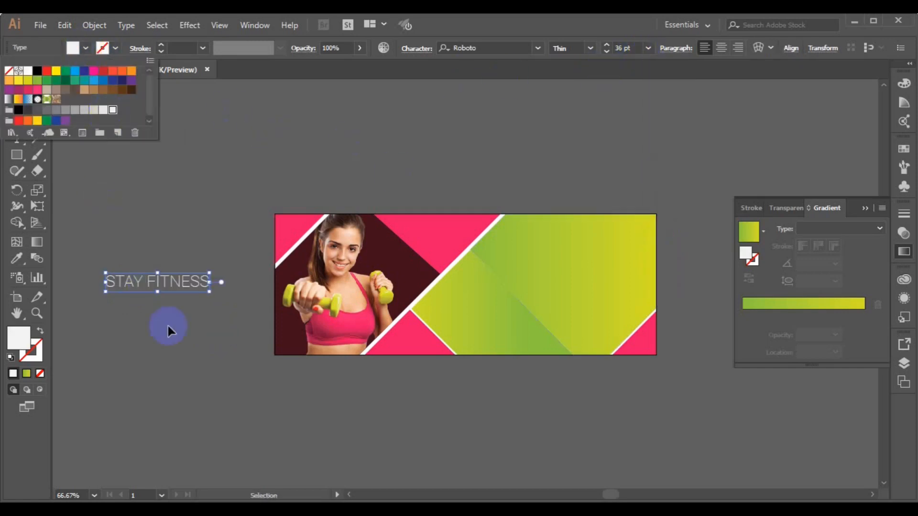
{"action": "left_click", "coordinate": [168, 326]}
Duplicate the "STAY FITNESS" text directly below the original and change the copy's wording to "50"
{"action": "left_click_drag", "start_coordinate": [164, 286], "coordinate": [163, 311]}
{"action": "left_click", "coordinate": [16, 139]}
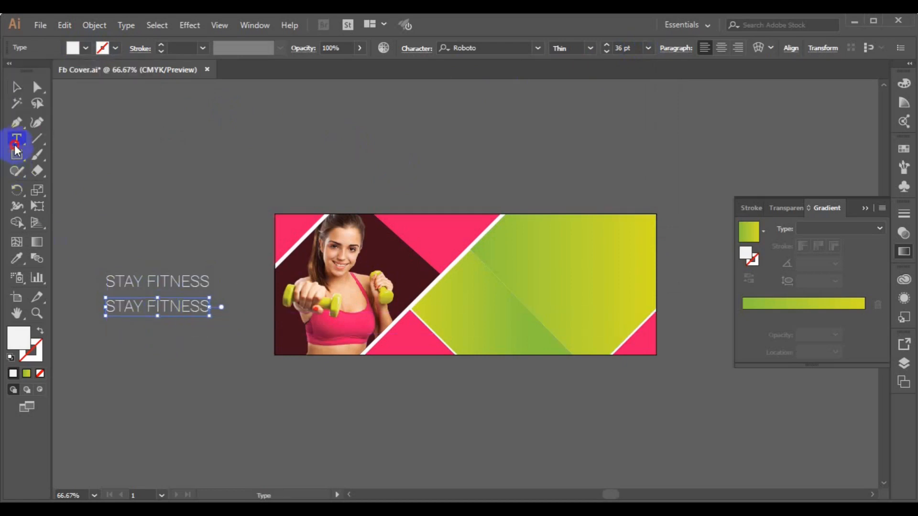
{"action": "left_click", "coordinate": [204, 307]}
{"action": "key", "text": "BackSpace"}
{"action": "key", "text": "BackSpace"}
{"action": "key", "text": "BackSpace"}
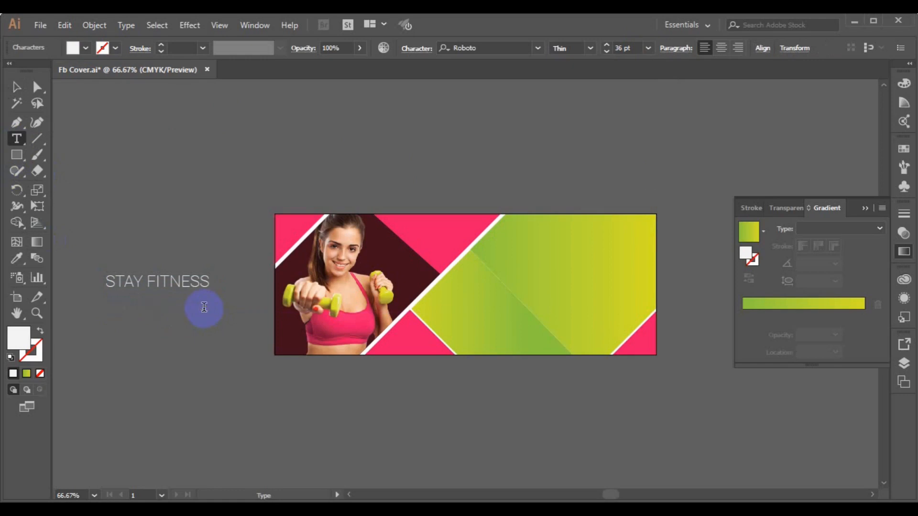
{"action": "type", "text": "50"}
Set the "50" text to the Black font style and scale it up to about 360 pt below "STAY FITNESS"
{"action": "left_click", "coordinate": [15, 86]}
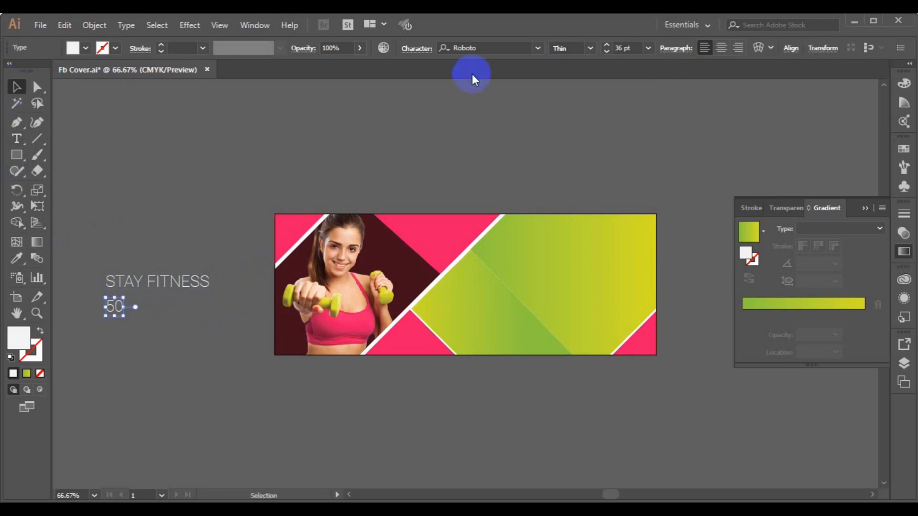
{"action": "left_click", "coordinate": [590, 48]}
{"action": "left_click", "coordinate": [591, 196]}
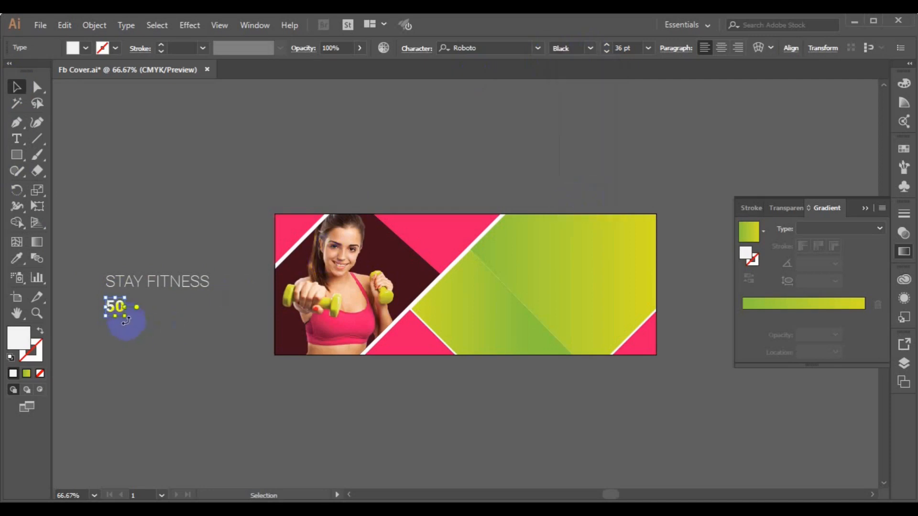
{"action": "left_click_drag", "start_coordinate": [128, 319], "coordinate": [209, 399]}
{"action": "left_click_drag", "start_coordinate": [73, 315], "coordinate": [223, 399]}
Paste an in-place copy of the "50" text and scale the copy down to about 332 pt
{"action": "left_click", "coordinate": [67, 26]}
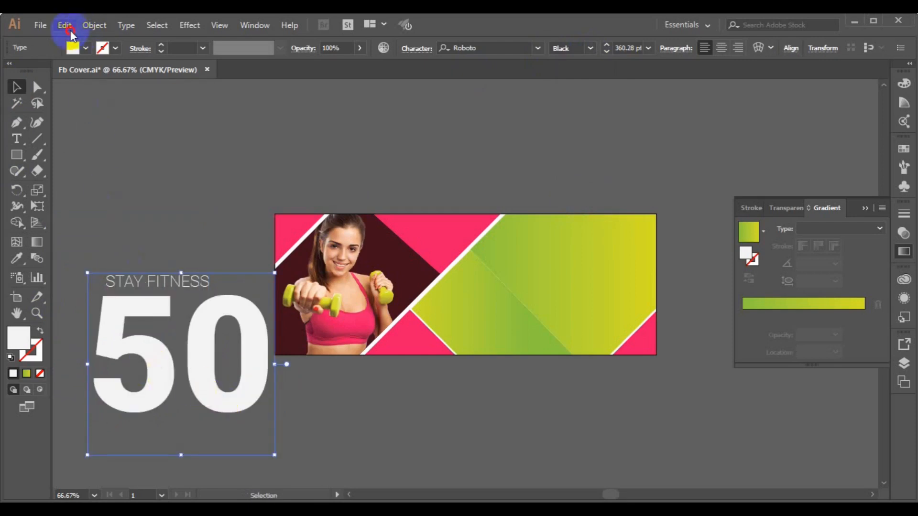
{"action": "left_click", "coordinate": [108, 90]}
{"action": "left_click", "coordinate": [65, 26]}
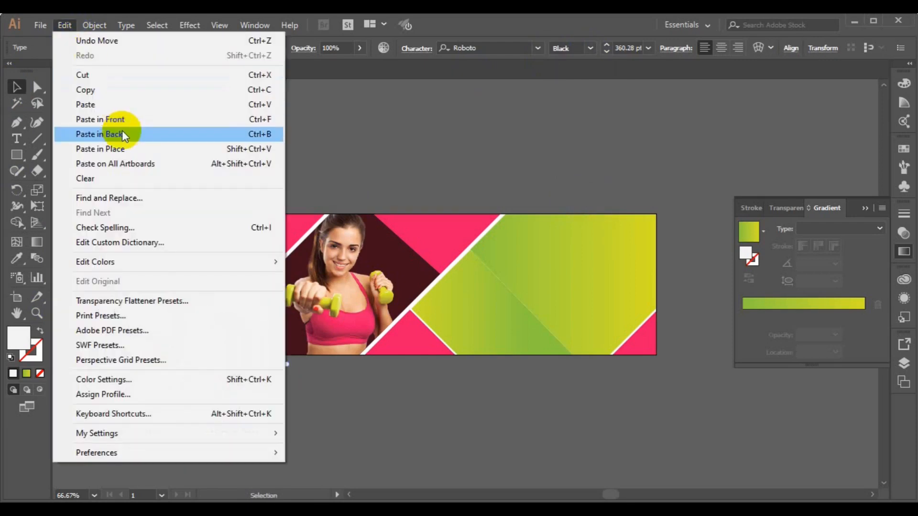
{"action": "left_click", "coordinate": [122, 134]}
{"action": "left_click", "coordinate": [206, 197]}
{"action": "left_click", "coordinate": [153, 352]}
{"action": "left_click_drag", "start_coordinate": [274, 453], "coordinate": [268, 450]}
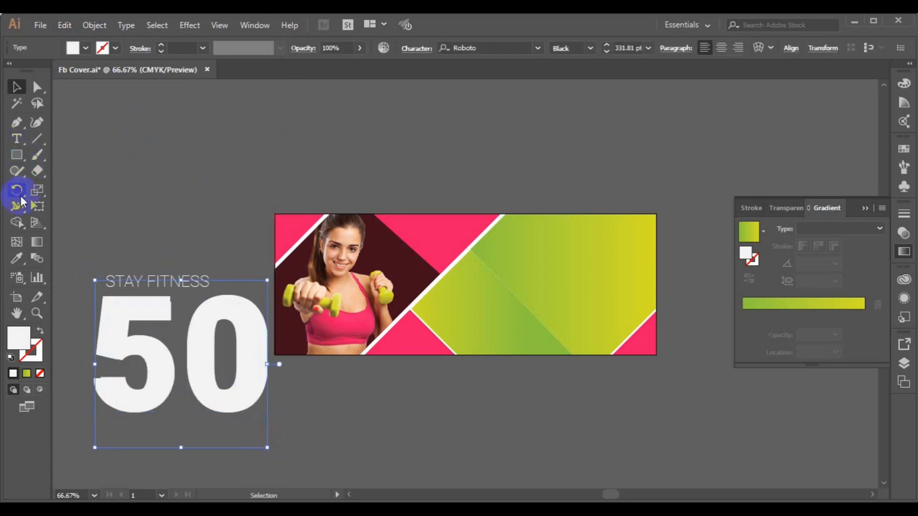
Fill the smaller "50" copy with the pink sampled from the cover using the Eyedropper tool
{"action": "left_click", "coordinate": [17, 258]}
{"action": "left_click", "coordinate": [291, 226]}
{"action": "left_click", "coordinate": [16, 87]}
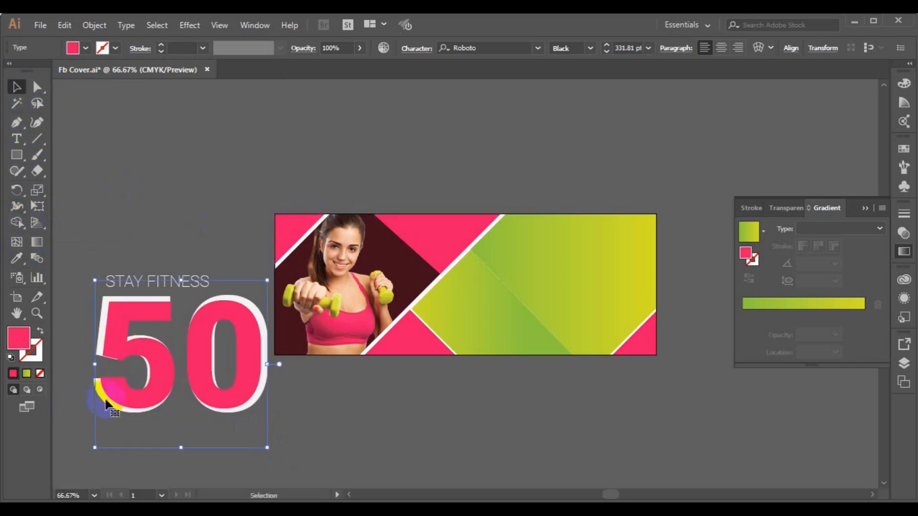
Send the pink "50" to the back, behind the white "50"
{"action": "left_click", "coordinate": [85, 395]}
{"action": "left_click", "coordinate": [105, 382]}
{"action": "right_click", "coordinate": [118, 389]}
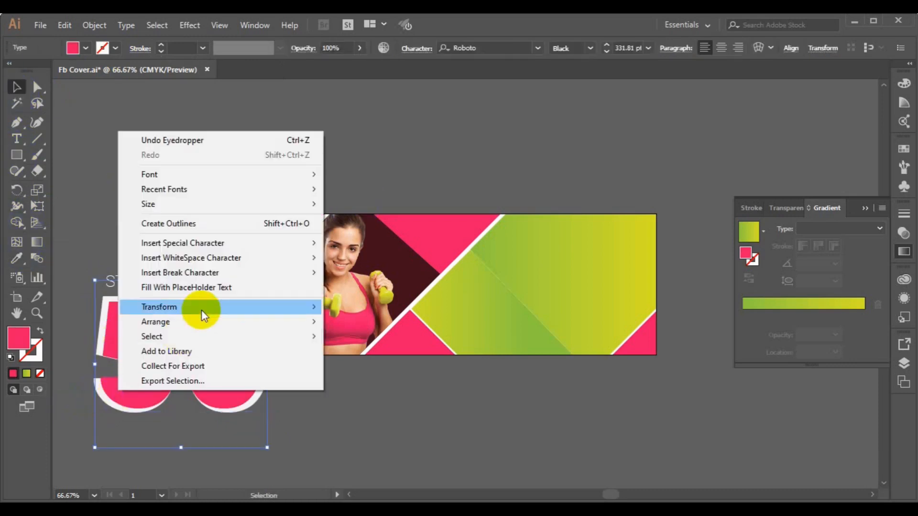
{"action": "mouse_move", "coordinate": [208, 321]}
{"action": "left_click", "coordinate": [357, 365]}
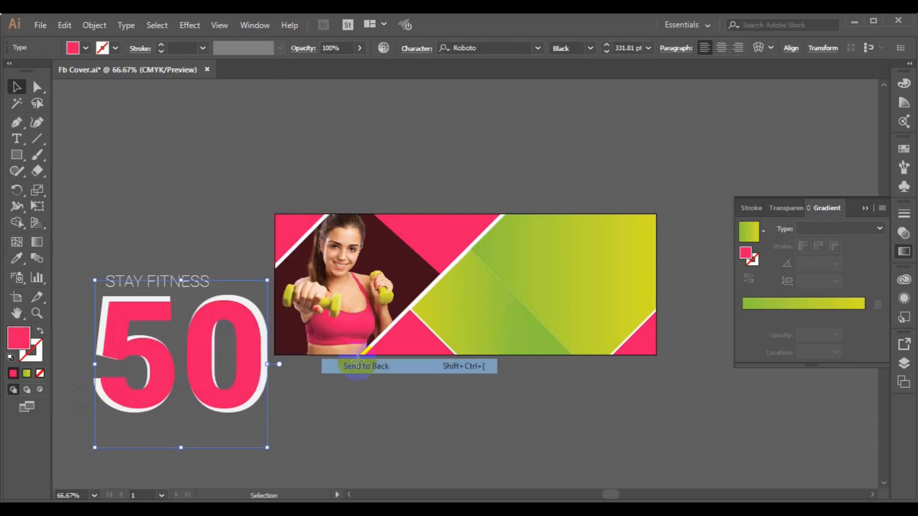
Send the white "50" to the back so the "STAY FITNESS" text can be selected
{"action": "left_click", "coordinate": [250, 399]}
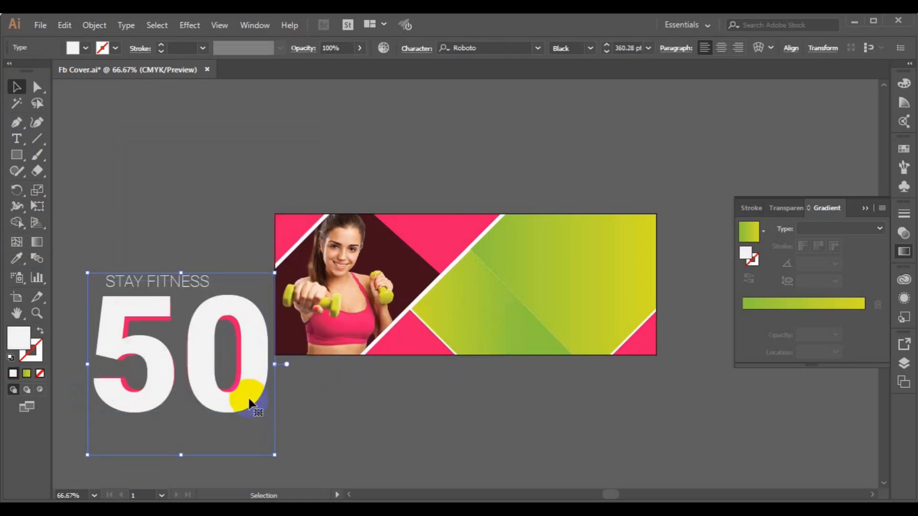
{"action": "left_click", "coordinate": [189, 287]}
{"action": "left_click", "coordinate": [181, 292]}
{"action": "left_click", "coordinate": [111, 285]}
{"action": "left_click", "coordinate": [110, 286]}
{"action": "left_click", "coordinate": [194, 286]}
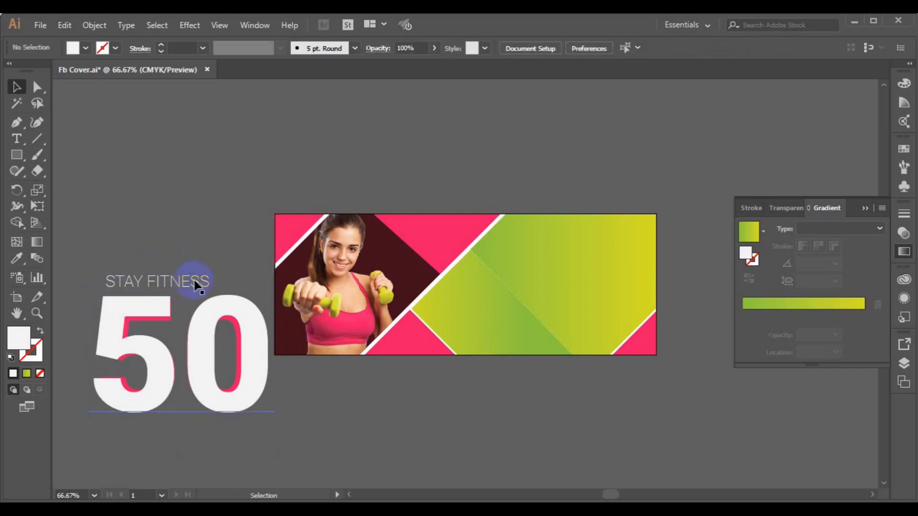
{"action": "left_click", "coordinate": [168, 325]}
{"action": "right_click", "coordinate": [168, 326]}
{"action": "mouse_move", "coordinate": [231, 252]}
{"action": "left_click", "coordinate": [394, 301]}
{"action": "left_click", "coordinate": [198, 260]}
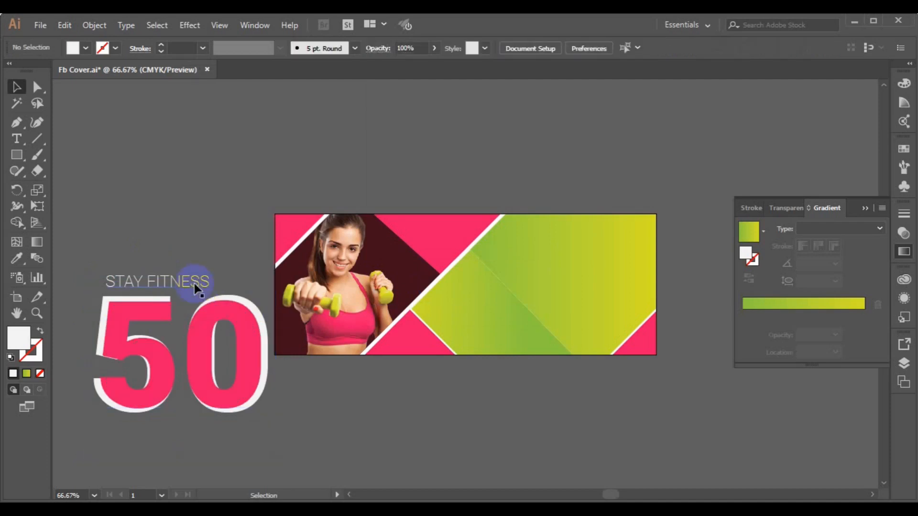
Move "STAY FITNESS" up well clear of the numerals and send the pink "50" to the back
{"action": "left_click_drag", "start_coordinate": [196, 287], "coordinate": [153, 335]}
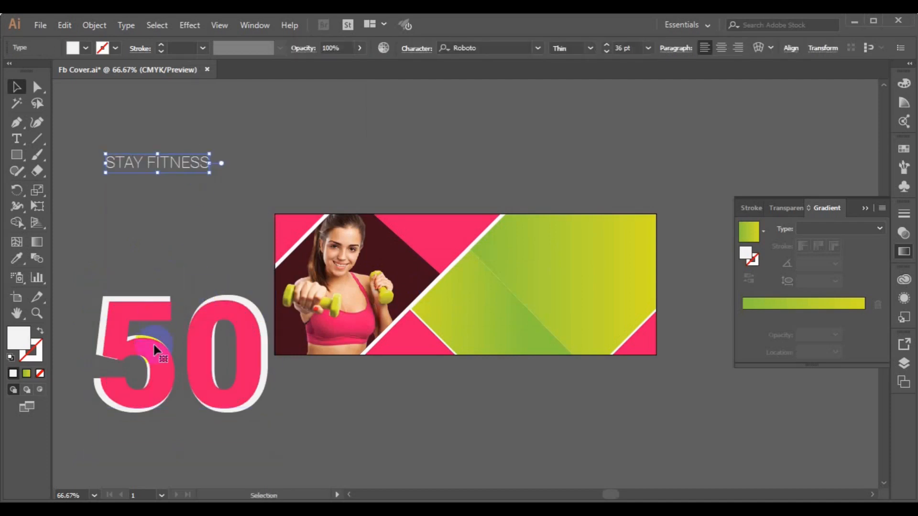
{"action": "right_click", "coordinate": [153, 347]}
{"action": "mouse_move", "coordinate": [201, 275]}
{"action": "left_click", "coordinate": [449, 319]}
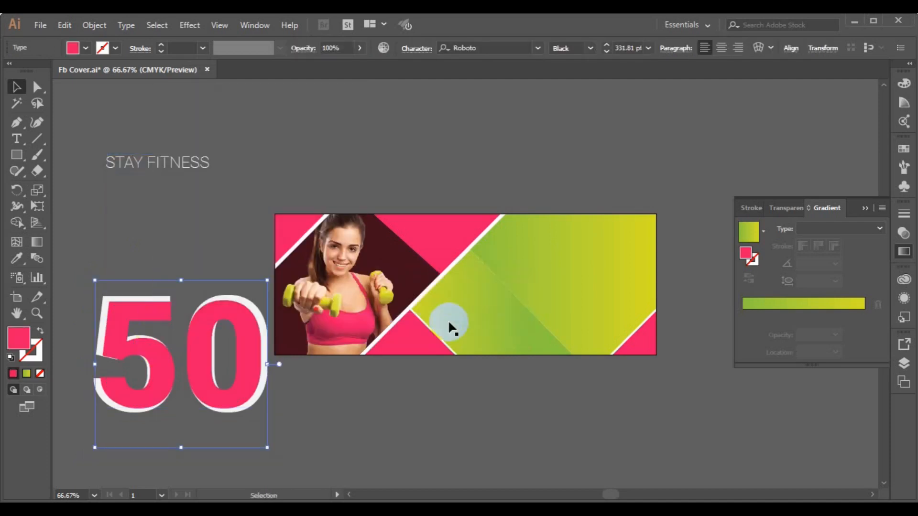
Group the two "50" texts, shift them up slightly and place "STAY FITNESS" just above, enlarged to about 55 pt
{"action": "left_click", "coordinate": [156, 382]}
{"action": "left_click_drag", "start_coordinate": [156, 381], "coordinate": [146, 351]}
{"action": "left_click_drag", "start_coordinate": [183, 174], "coordinate": [241, 285]}
Align "STAY FITNESS" and the "50" group on their horizontal centers
{"action": "left_click", "coordinate": [239, 276], "text": "shift"}
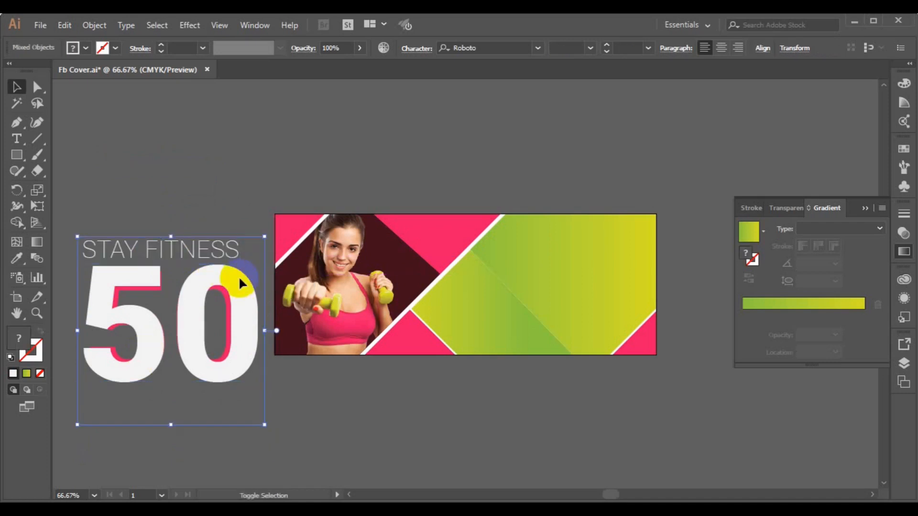
{"action": "left_click", "coordinate": [763, 50]}
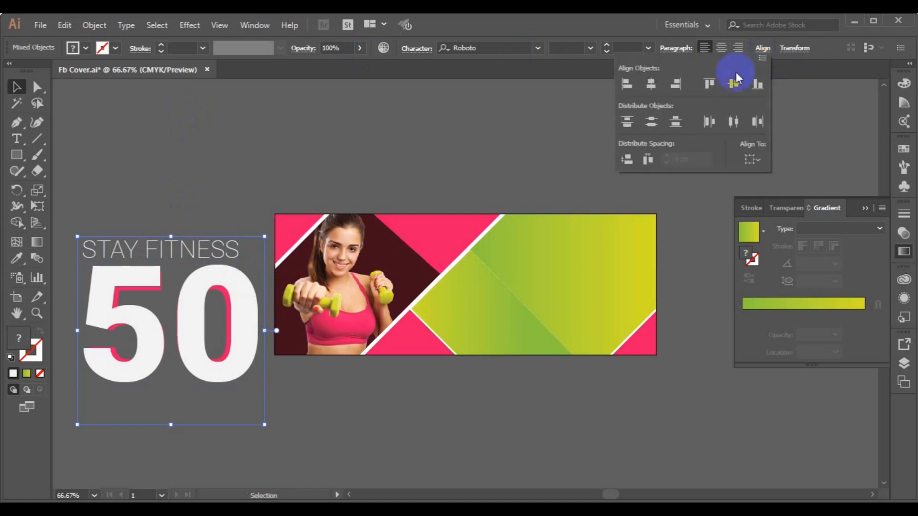
{"action": "left_click", "coordinate": [648, 86]}
{"action": "left_click", "coordinate": [278, 136]}
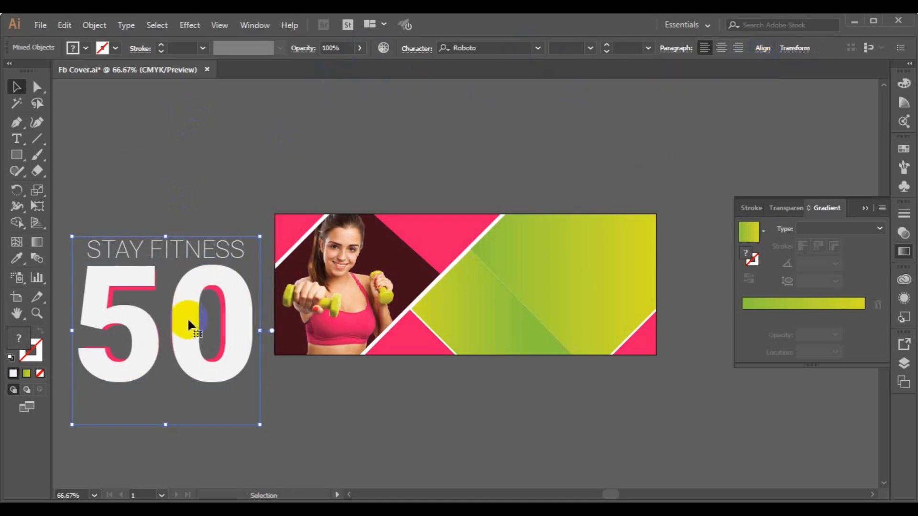
{"action": "left_click", "coordinate": [229, 184]}
{"action": "left_click", "coordinate": [221, 249]}
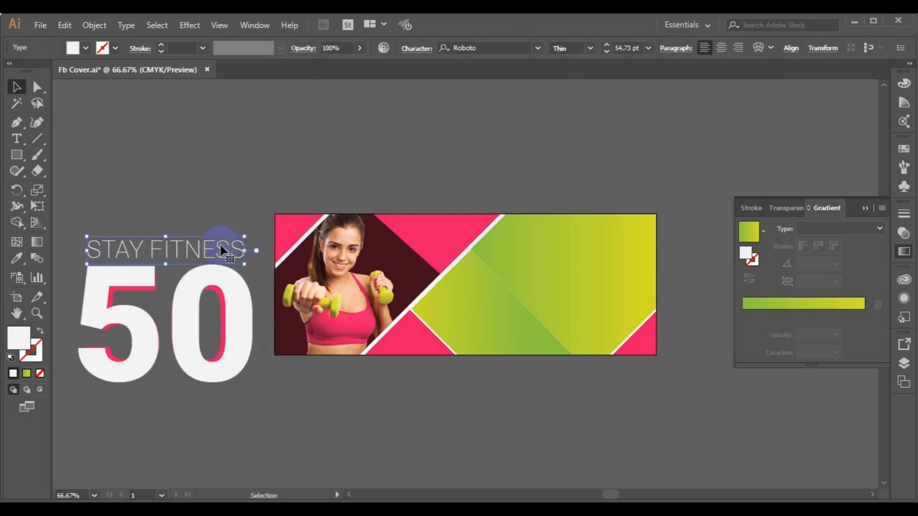
{"action": "left_click", "coordinate": [288, 404]}
Scale the "50" group down to match the width of "STAY FITNESS"
{"action": "key", "text": "ctrl+minus"}
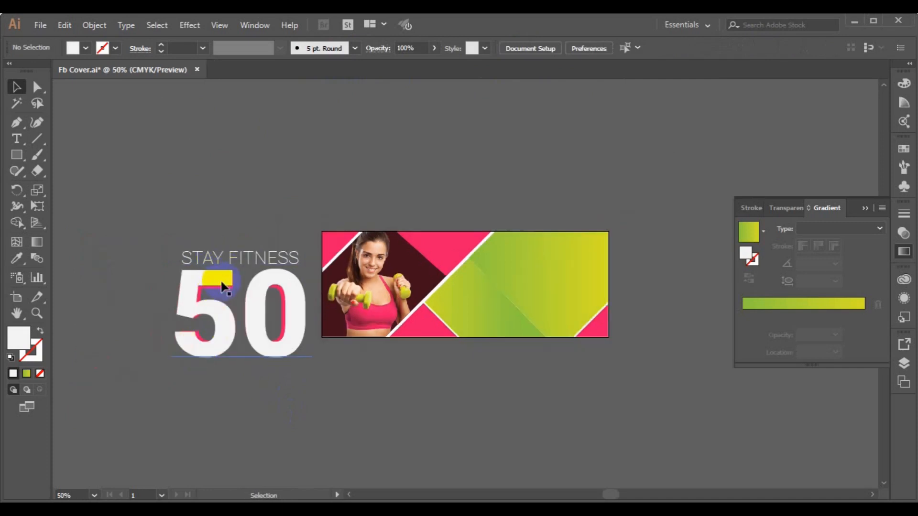
{"action": "left_click", "coordinate": [222, 286]}
{"action": "left_click_drag", "start_coordinate": [313, 387], "coordinate": [300, 380]}
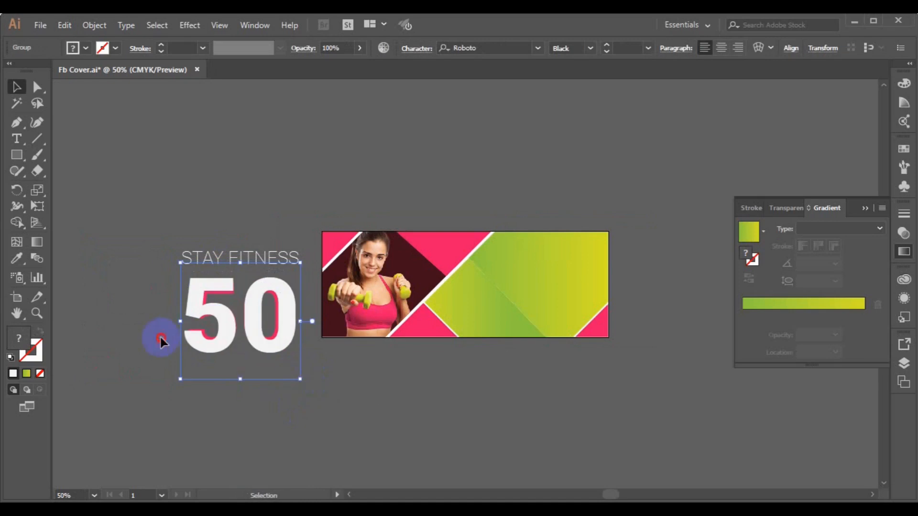
{"action": "left_click", "coordinate": [159, 334]}
Add a new text above "STAY FITNESS" reading "%" and "OFF" on two lines
{"action": "left_click", "coordinate": [16, 139]}
{"action": "left_click", "coordinate": [267, 186]}
{"action": "left_click", "coordinate": [16, 87]}
{"action": "left_click", "coordinate": [17, 138]}
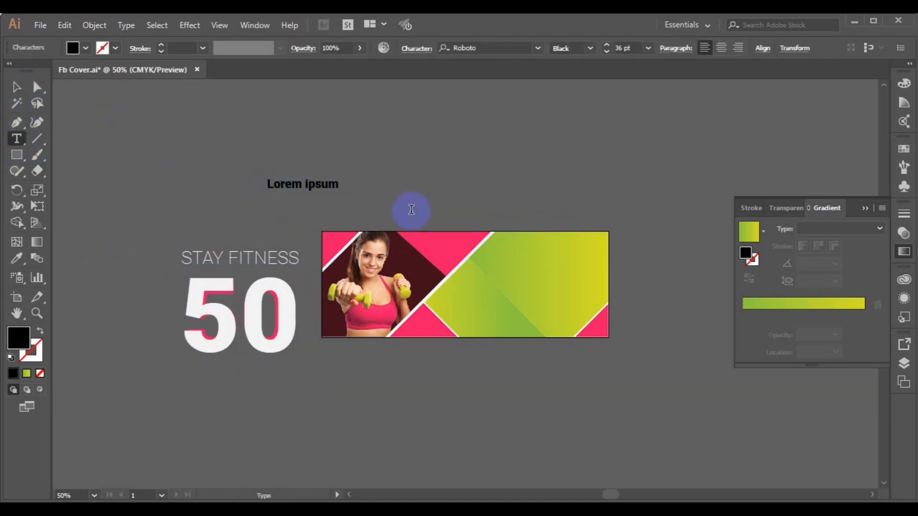
{"action": "key", "text": "BackSpace"}
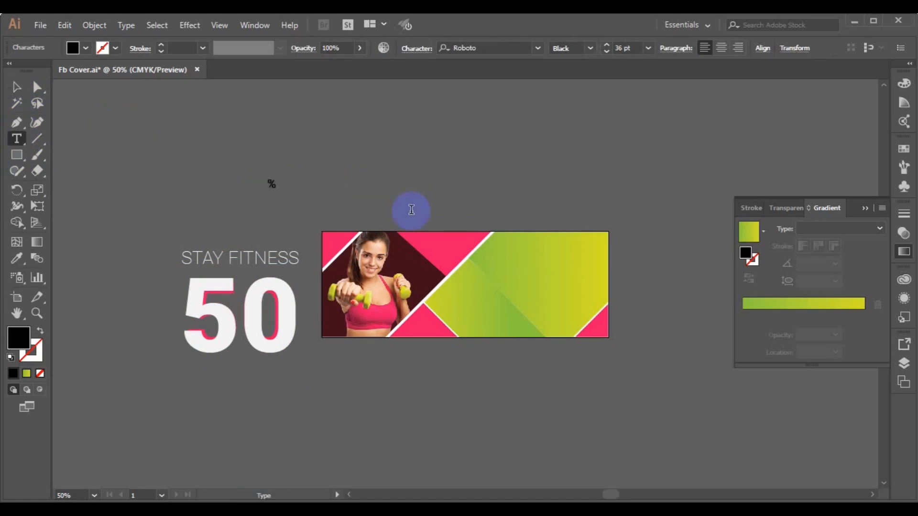
{"action": "left_click", "coordinate": [16, 87]}
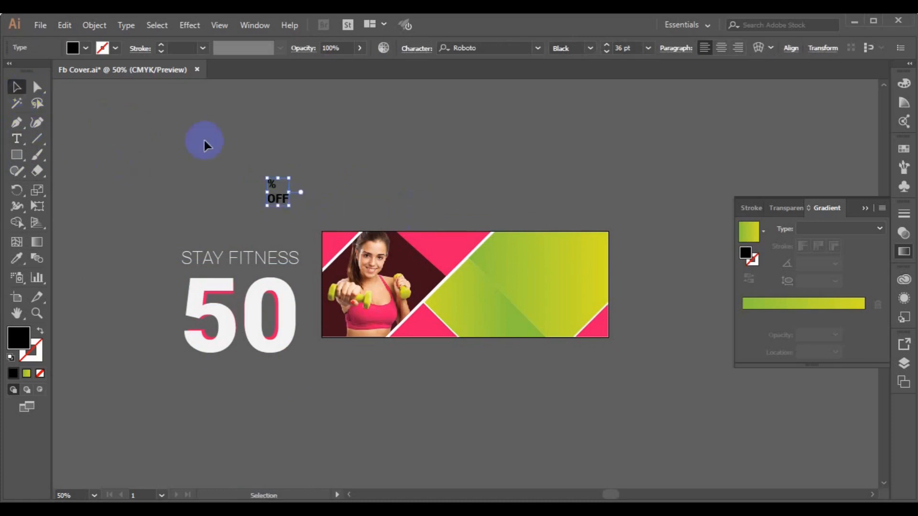
Center-align the "% OFF" text and set its font style to Light
{"action": "left_click", "coordinate": [721, 48]}
{"action": "left_click", "coordinate": [592, 49]}
{"action": "left_click", "coordinate": [587, 76]}
{"action": "left_click", "coordinate": [193, 174]}
Set only the "%" character of the two-line text to 48 pt
{"action": "left_click", "coordinate": [17, 139]}
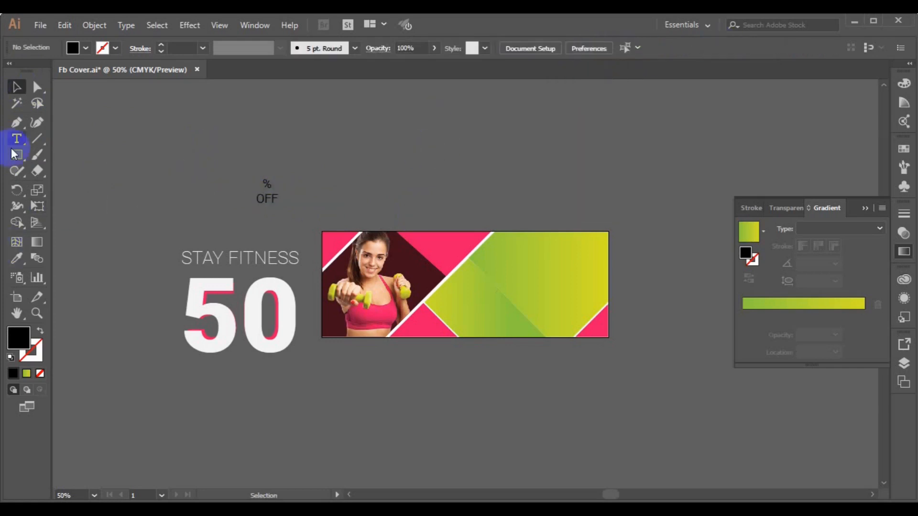
{"action": "left_click", "coordinate": [271, 190]}
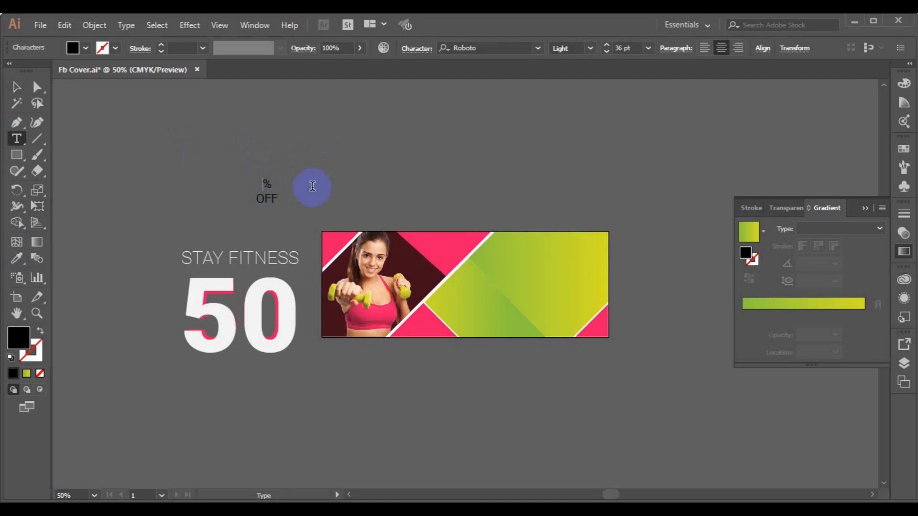
{"action": "mouse_move", "coordinate": [313, 187]}
{"action": "left_mouse_down"}
{"action": "mouse_move", "coordinate": [270, 187]}
{"action": "mouse_move", "coordinate": [282, 182]}
{"action": "left_mouse_up"}
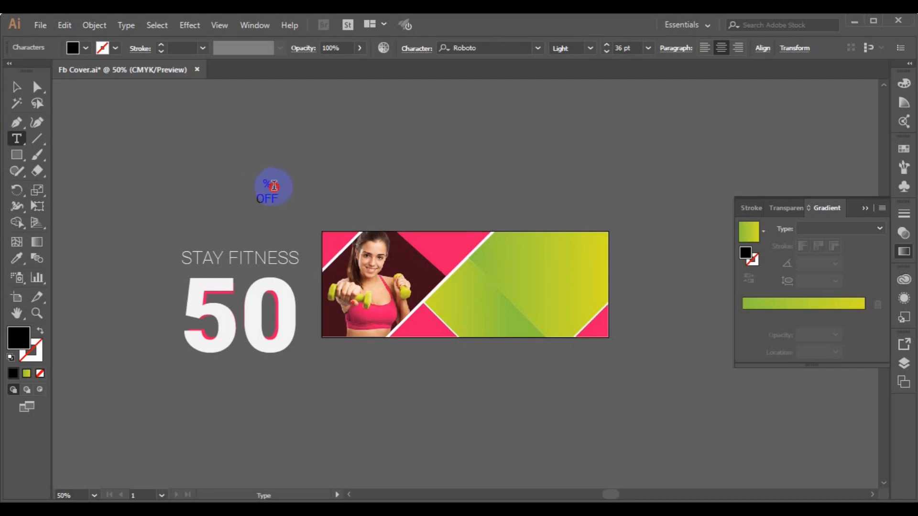
{"action": "left_click", "coordinate": [16, 87]}
{"action": "left_click", "coordinate": [17, 140]}
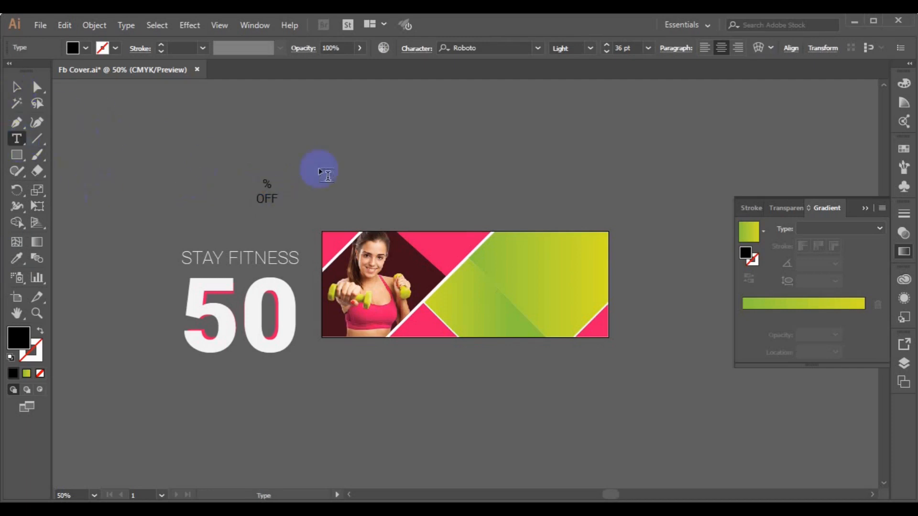
{"action": "left_click", "coordinate": [264, 184]}
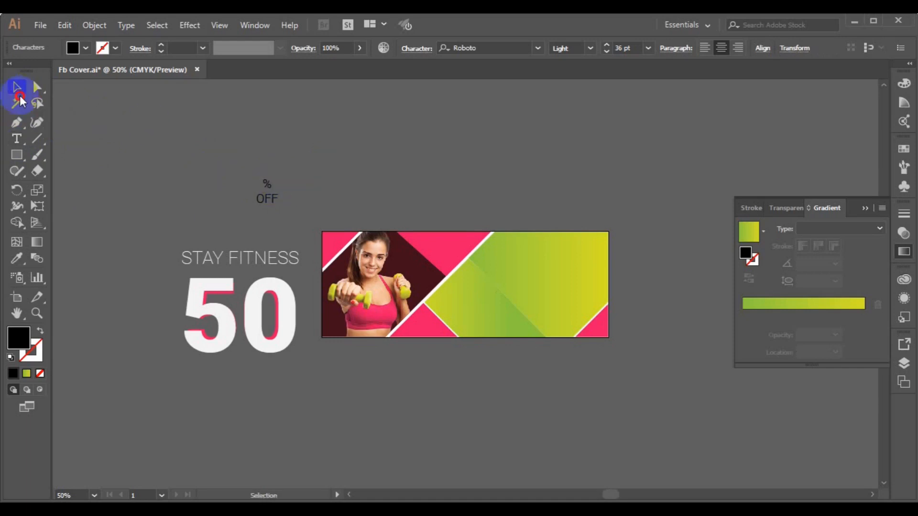
{"action": "left_click", "coordinate": [17, 87]}
{"action": "left_click", "coordinate": [17, 139]}
{"action": "left_click", "coordinate": [271, 184]}
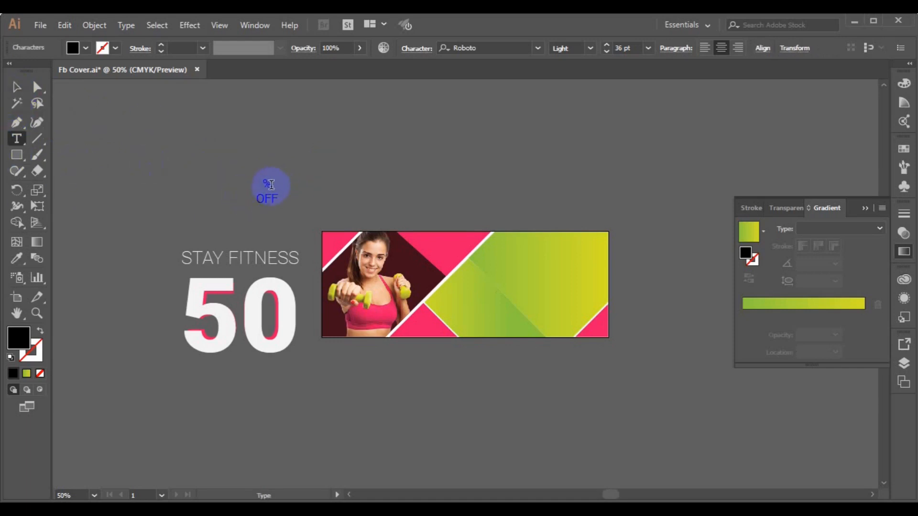
{"action": "left_click", "coordinate": [646, 48]}
{"action": "left_click", "coordinate": [666, 259]}
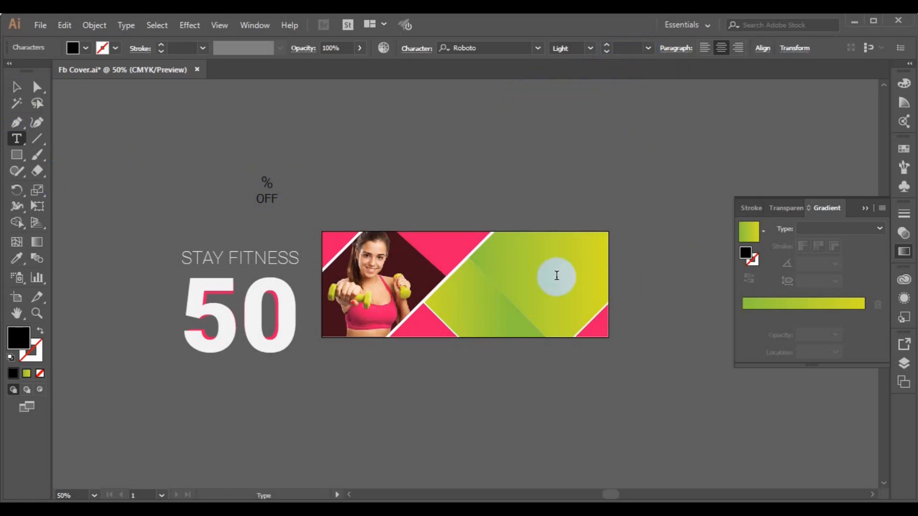
Delete the two-line "% OFF" text
{"action": "left_click", "coordinate": [264, 201]}
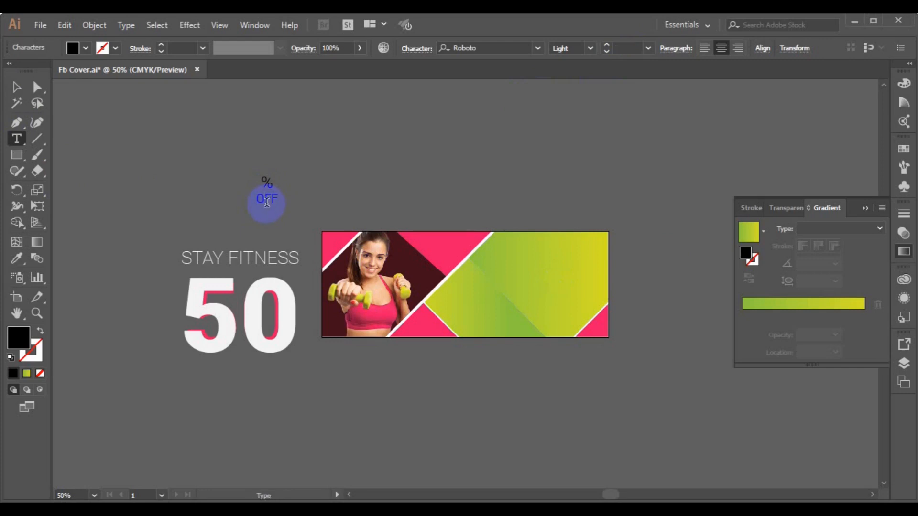
{"action": "left_click", "coordinate": [17, 86]}
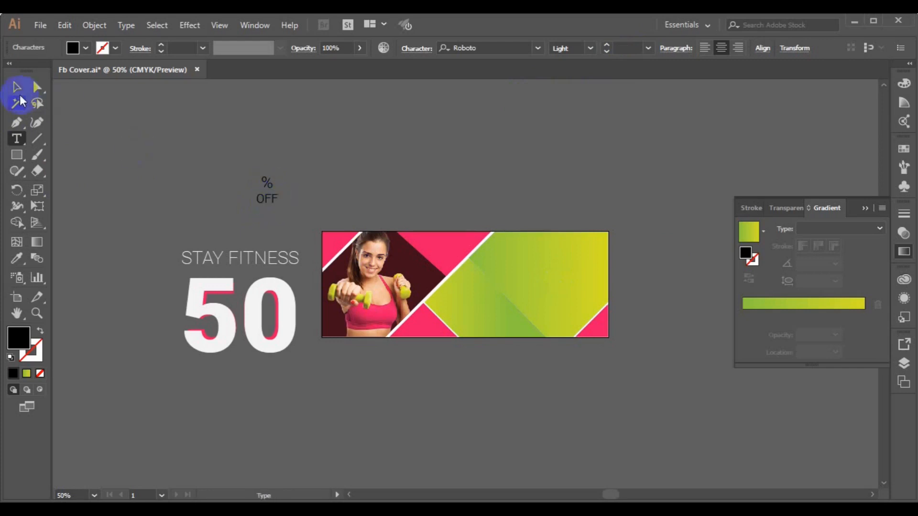
{"action": "left_click", "coordinate": [219, 191]}
{"action": "left_click", "coordinate": [274, 201]}
{"action": "key", "text": "Delete"}
Add a separate text object above "STAY FITNESS" reading "%"
{"action": "left_click", "coordinate": [17, 139]}
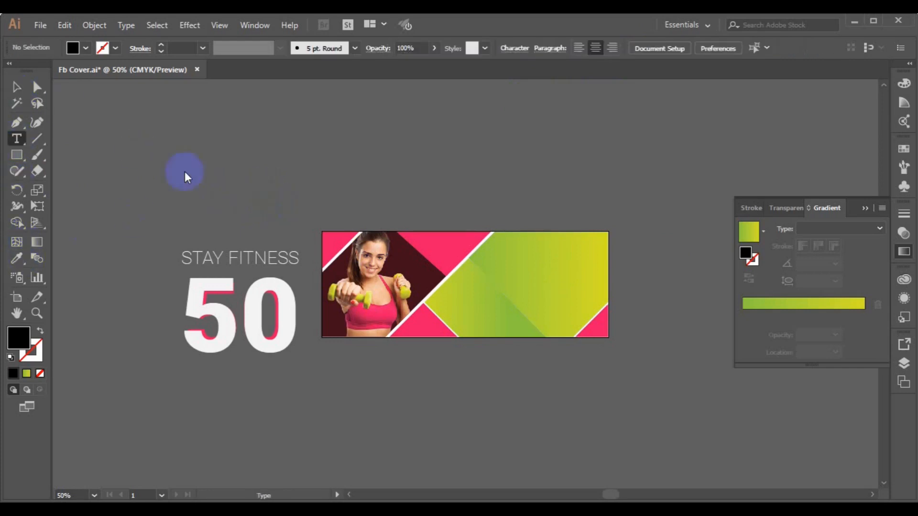
{"action": "left_click", "coordinate": [231, 174]}
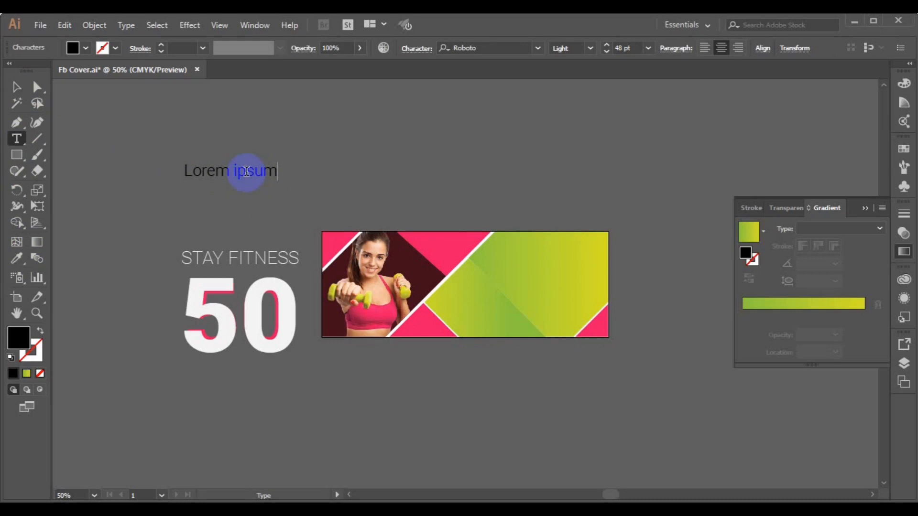
{"action": "key", "text": "BackSpace"}
{"action": "type", "text": "%"}
{"action": "left_click", "coordinate": [17, 87]}
Enlarge the "%" to about 115 pt, and move it and the "50" group side by side below "STAY FITNESS"
{"action": "left_click", "coordinate": [647, 48]}
{"action": "left_click", "coordinate": [671, 287]}
{"action": "left_click_drag", "start_coordinate": [240, 182], "coordinate": [312, 379]}
{"action": "left_click_drag", "start_coordinate": [273, 341], "coordinate": [273, 423]}
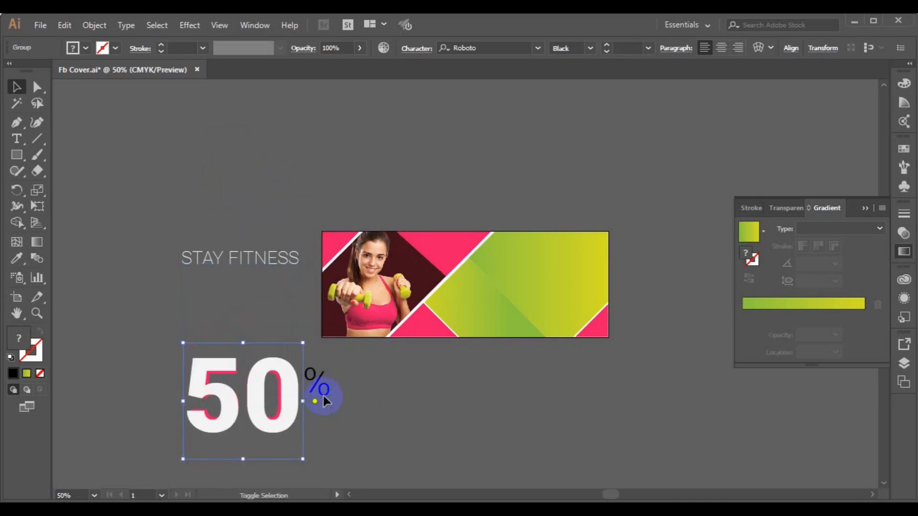
Align the "%" with the top of the "50" group and duplicate the "%" directly below itself
{"action": "left_click", "coordinate": [324, 400], "text": "shift"}
{"action": "left_click", "coordinate": [763, 49]}
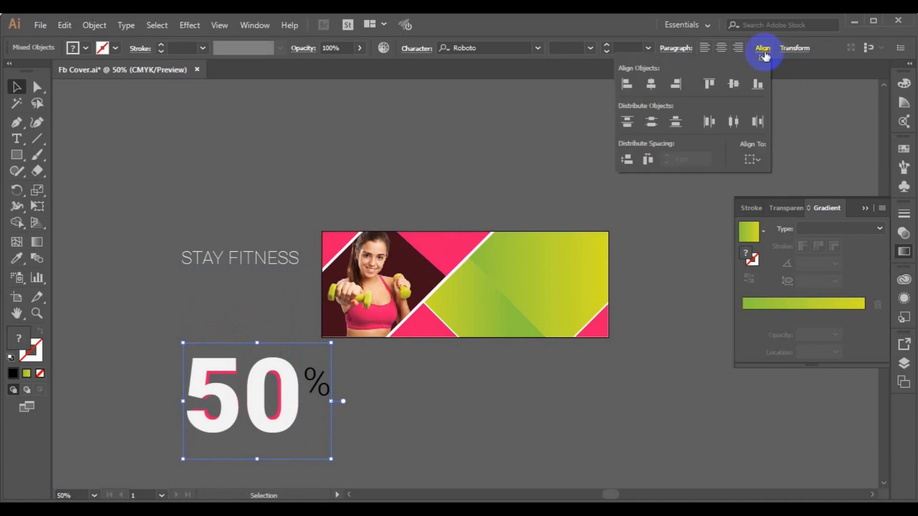
{"action": "left_click", "coordinate": [714, 83]}
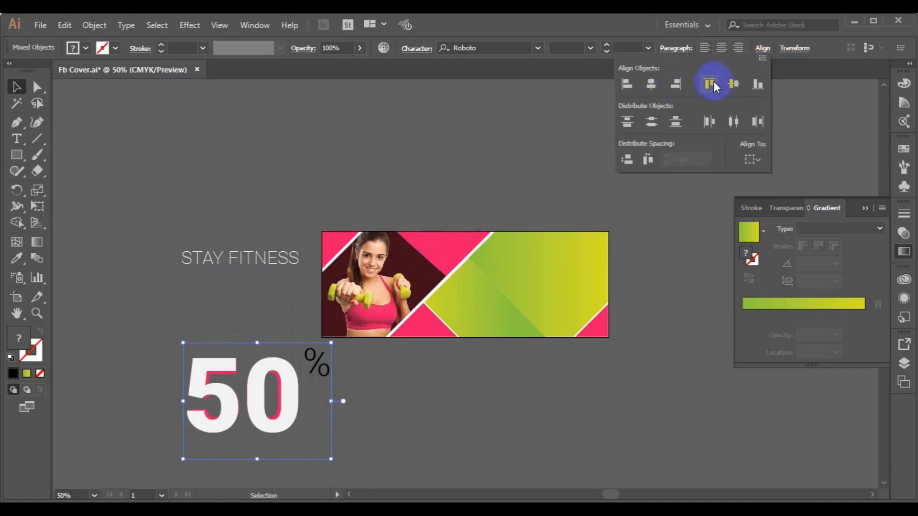
{"action": "left_click", "coordinate": [348, 402]}
{"action": "left_click_drag", "start_coordinate": [316, 381], "coordinate": [319, 419]}
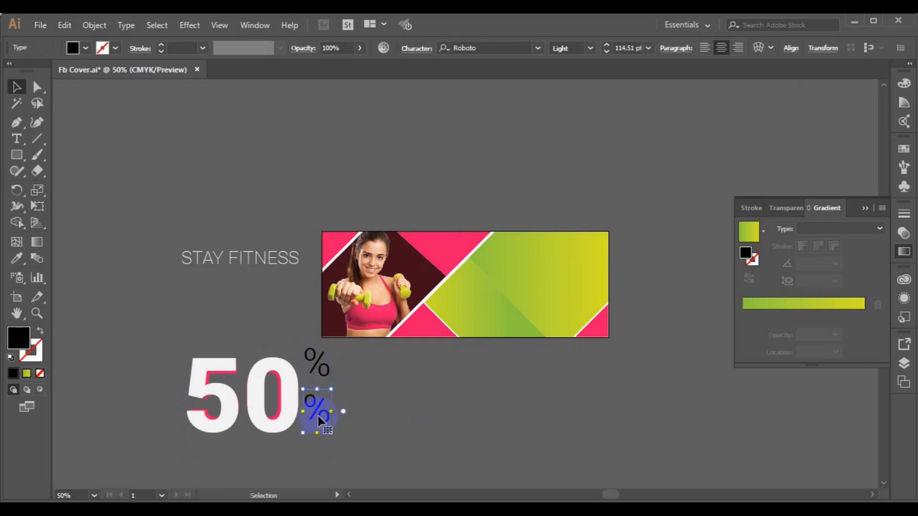
Enlarge the upper "%" slightly and change the lower "%" to read "OFF"
{"action": "left_click_drag", "start_coordinate": [333, 389], "coordinate": [344, 395]}
{"action": "left_click", "coordinate": [317, 408]}
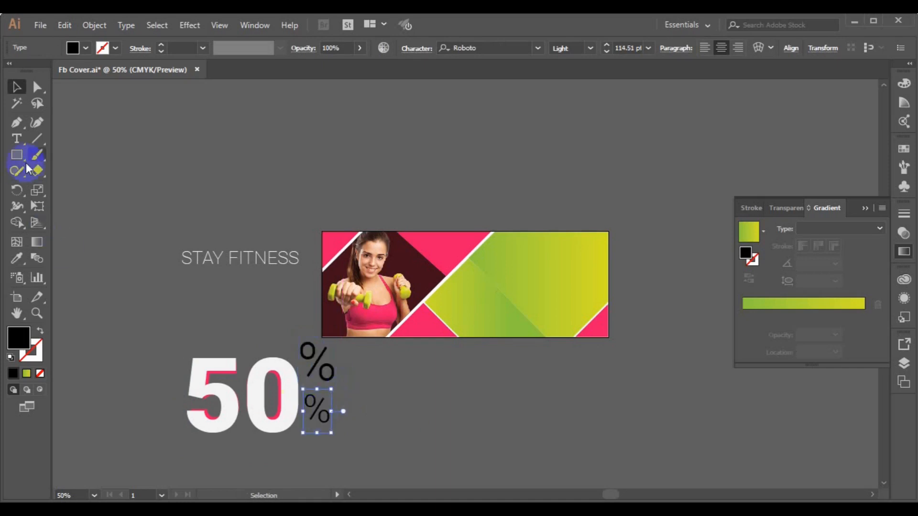
{"action": "left_click", "coordinate": [17, 138]}
{"action": "double_click", "coordinate": [317, 406]}
{"action": "type", "text": "OFF"}
{"action": "left_click", "coordinate": [16, 87]}
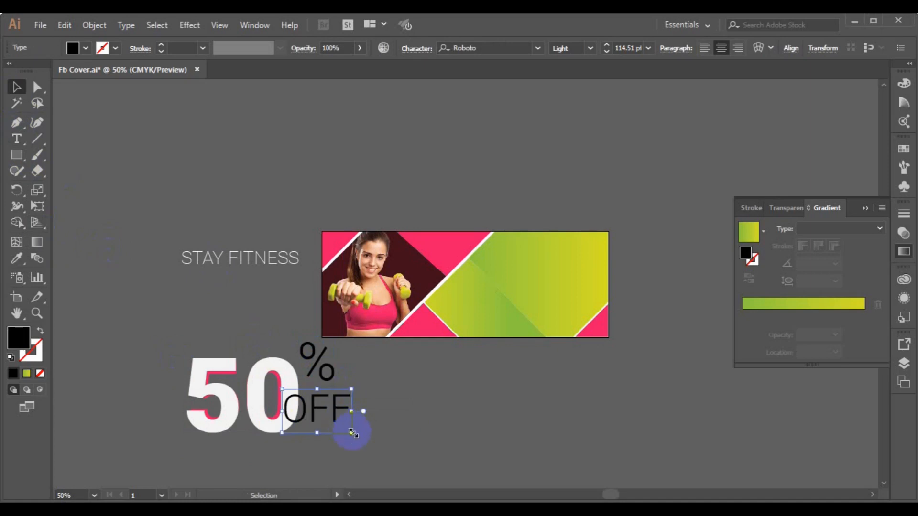
Scale "OFF" down slightly and centre it horizontally with the "%" above it
{"action": "left_click_drag", "start_coordinate": [352, 433], "coordinate": [344, 430]}
{"action": "left_click", "coordinate": [319, 368], "text": "shift"}
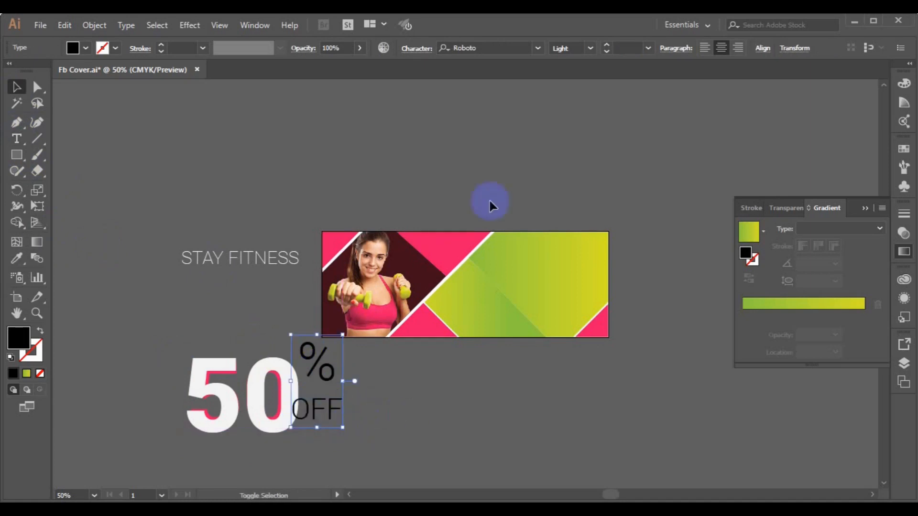
{"action": "left_click", "coordinate": [763, 48]}
{"action": "left_click", "coordinate": [652, 86]}
Fill the "%" and "OFF" with white and group them clear of the "50", on its right side
{"action": "left_click", "coordinate": [86, 48]}
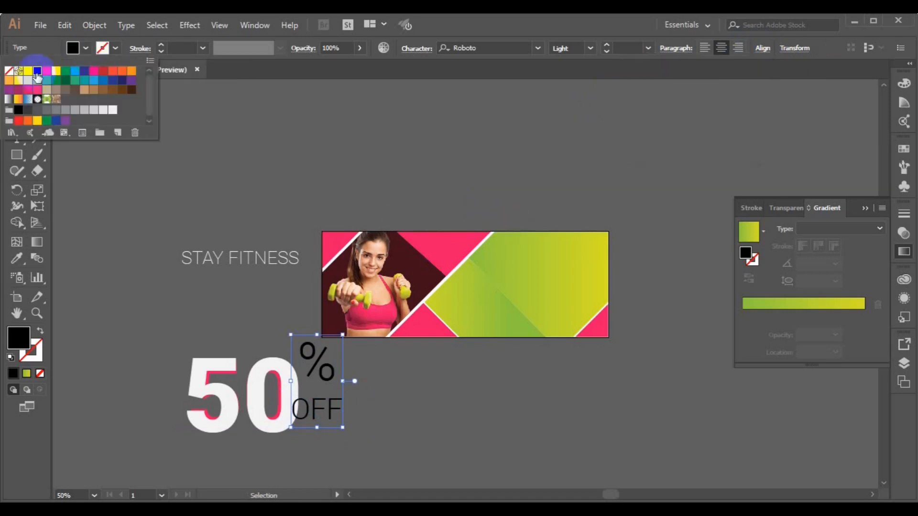
{"action": "left_click", "coordinate": [25, 74]}
{"action": "left_click", "coordinate": [324, 394]}
{"action": "left_click_drag", "start_coordinate": [334, 409], "coordinate": [365, 428]}
{"action": "key", "text": "ctrl+g"}
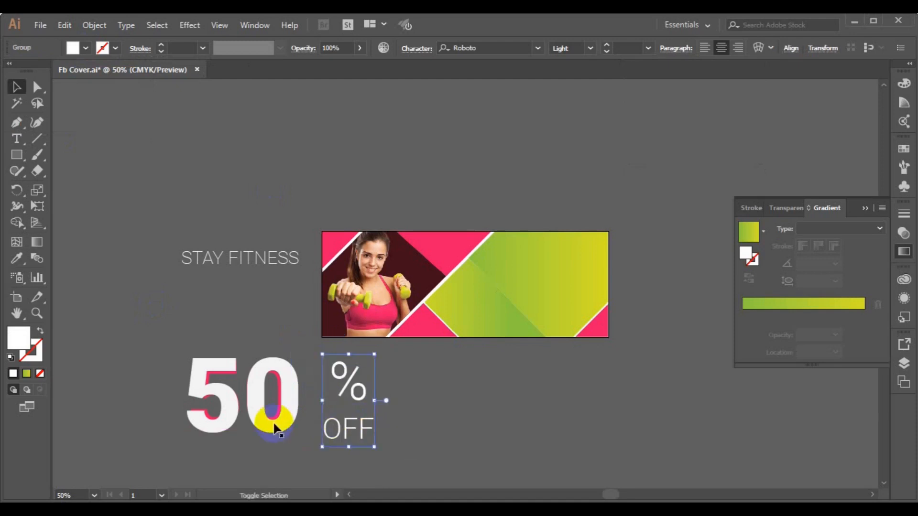
Align the vertical centres of the "% OFF" group and the "50" group
{"action": "left_click", "coordinate": [274, 427], "text": "shift"}
{"action": "left_click", "coordinate": [763, 49]}
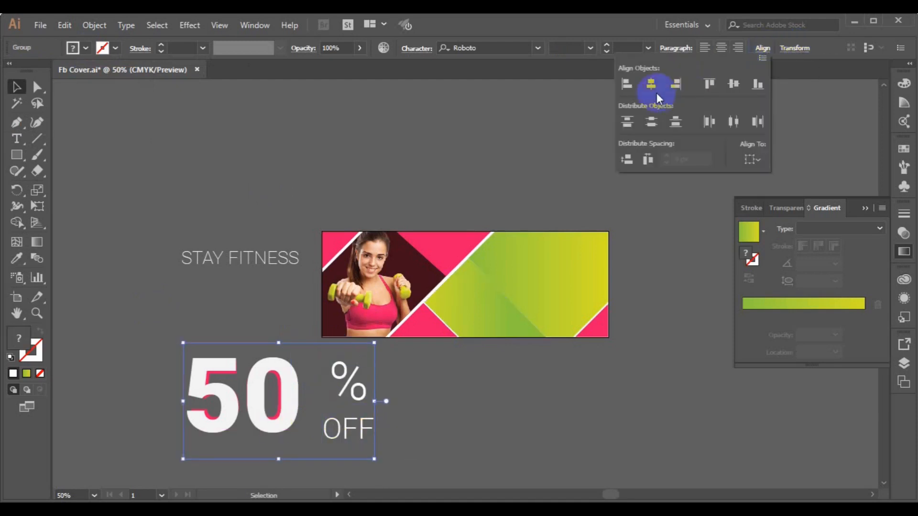
{"action": "left_click", "coordinate": [651, 90]}
{"action": "key", "text": "ctrl+z"}
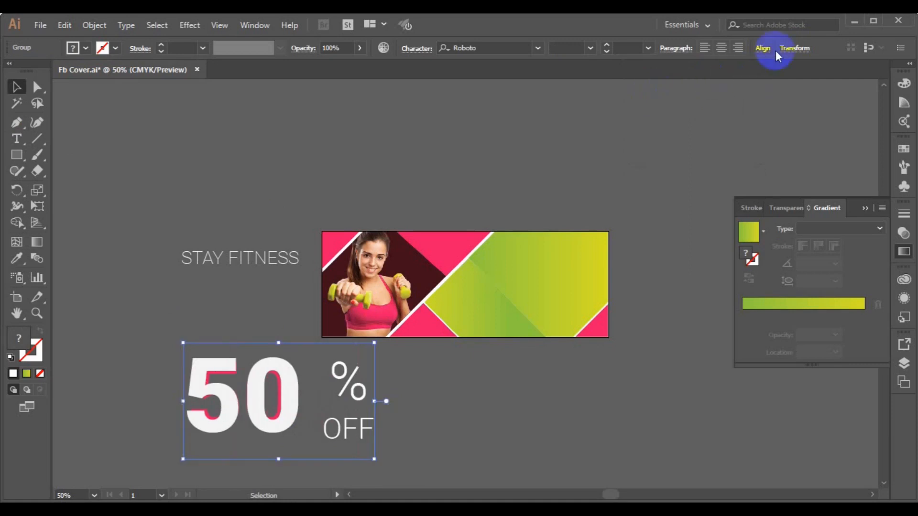
{"action": "left_click", "coordinate": [763, 48]}
{"action": "left_click", "coordinate": [739, 81]}
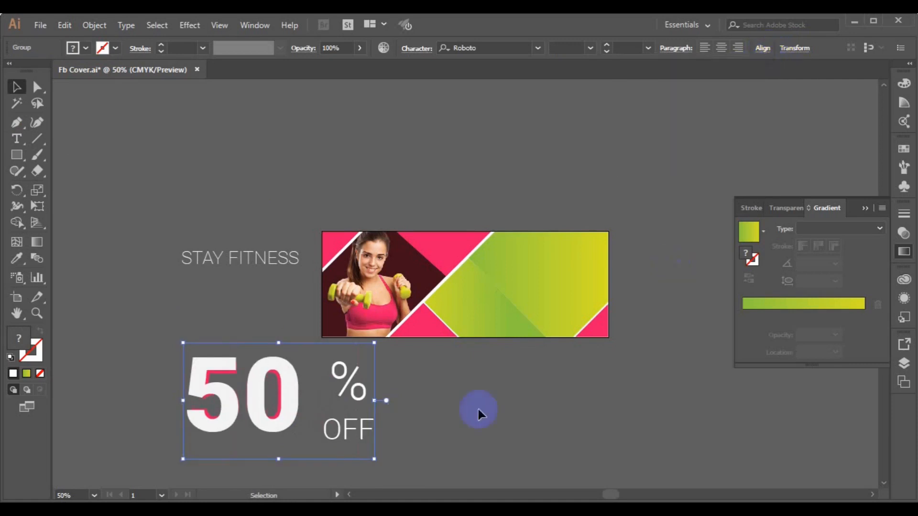
Move the "% OFF" group close to the right side of the "50" and enlarge the "50" group slightly
{"action": "left_click", "coordinate": [411, 401]}
{"action": "left_click_drag", "start_coordinate": [338, 395], "coordinate": [317, 390]}
{"action": "left_click", "coordinate": [285, 426]}
{"action": "left_click_drag", "start_coordinate": [303, 457], "coordinate": [315, 466]}
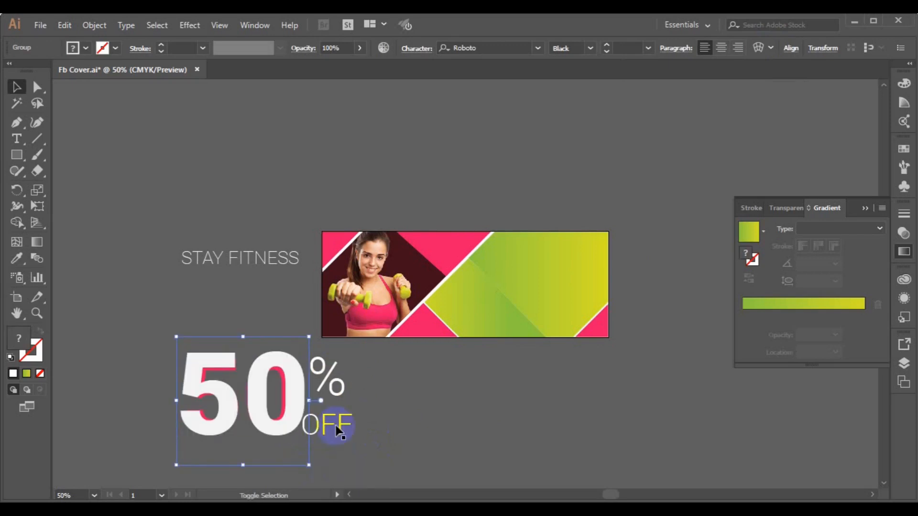
Try to centre the enlarged "50" group and the "% OFF" group on each other vertically
{"action": "left_click", "coordinate": [758, 57]}
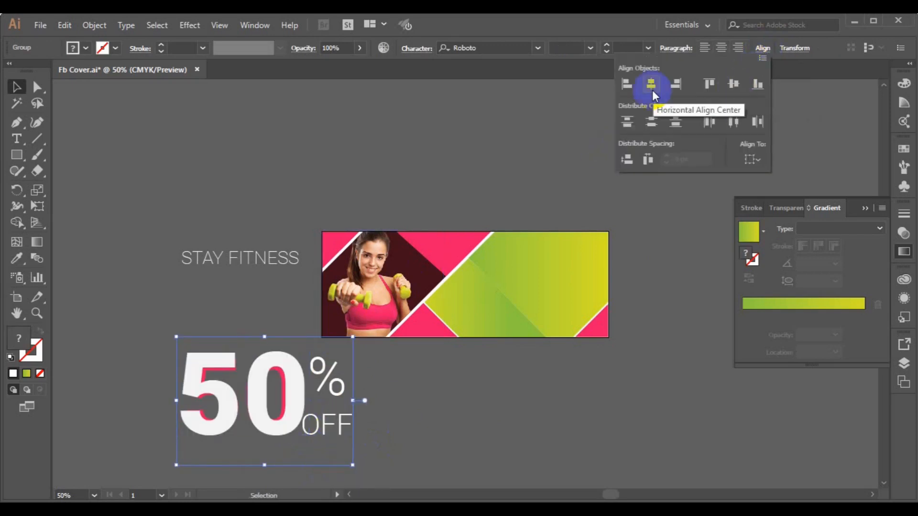
{"action": "left_click", "coordinate": [652, 90]}
{"action": "key", "text": "Escape"}
{"action": "key", "text": "ctrl+z"}
{"action": "left_click", "coordinate": [762, 54]}
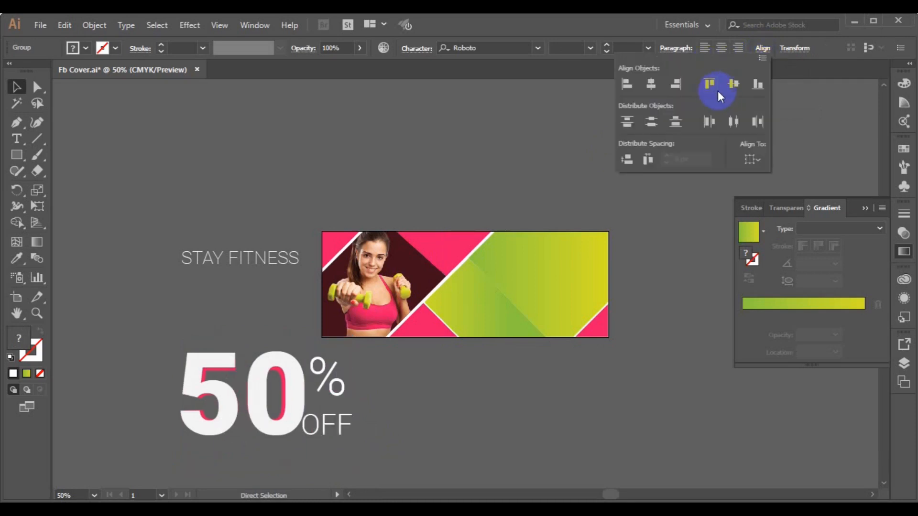
{"action": "left_click", "coordinate": [730, 91]}
{"action": "left_click", "coordinate": [552, 418]}
{"action": "left_click", "coordinate": [437, 414]}
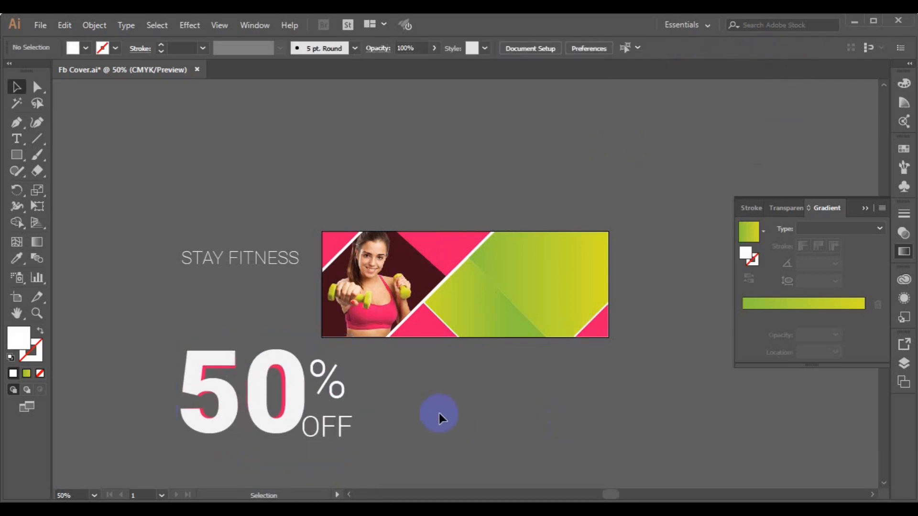
Ungroup the "%" and "OFF" into separate text objects
{"action": "double_click", "coordinate": [324, 422]}
{"action": "double_click", "coordinate": [398, 409]}
{"action": "left_click", "coordinate": [398, 409]}
{"action": "left_click", "coordinate": [325, 428]}
{"action": "left_click", "coordinate": [94, 24]}
{"action": "left_click", "coordinate": [150, 71]}
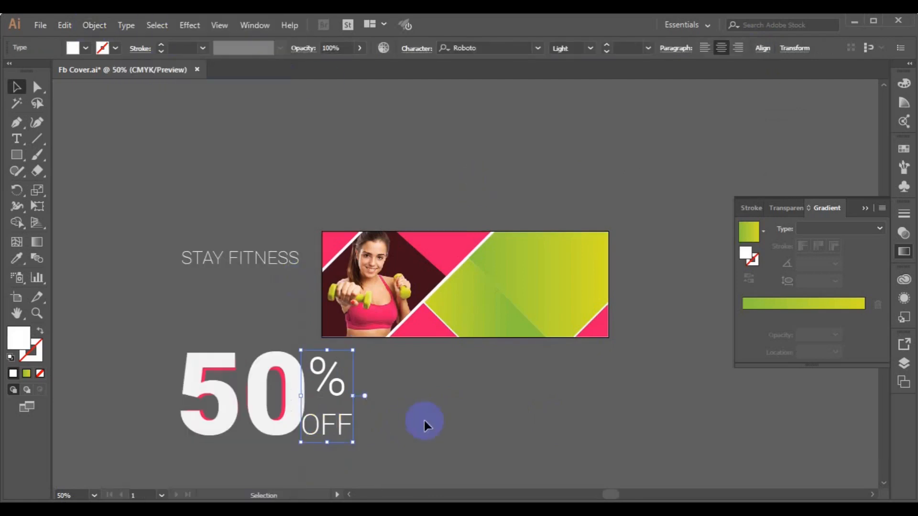
Scale "OFF" down to about 65 pt so its width matches the "%"
{"action": "left_click", "coordinate": [418, 414]}
{"action": "left_click", "coordinate": [350, 439]}
{"action": "left_click_drag", "start_coordinate": [352, 442], "coordinate": [336, 435]}
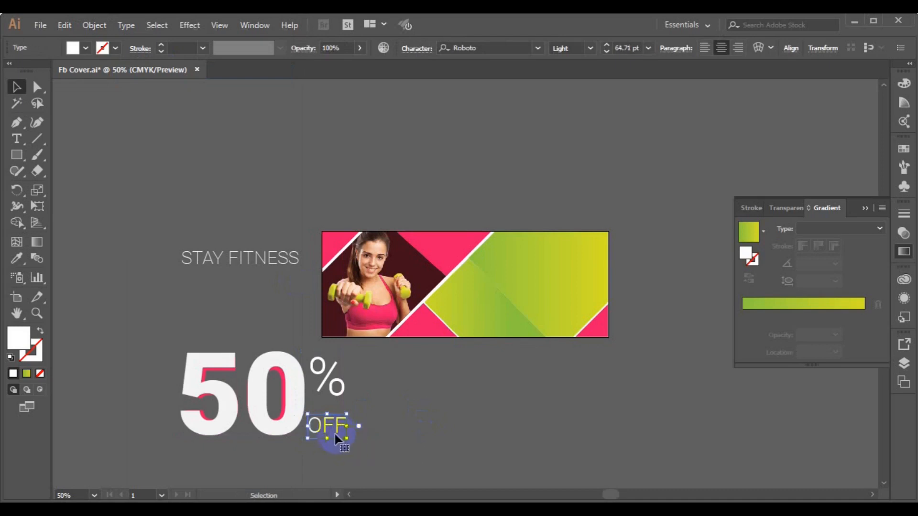
Try to align the bottom edges of the separate "%", the "OFF" and the "50" group
{"action": "left_click", "coordinate": [336, 396], "text": "shift"}
{"action": "left_click", "coordinate": [762, 48]}
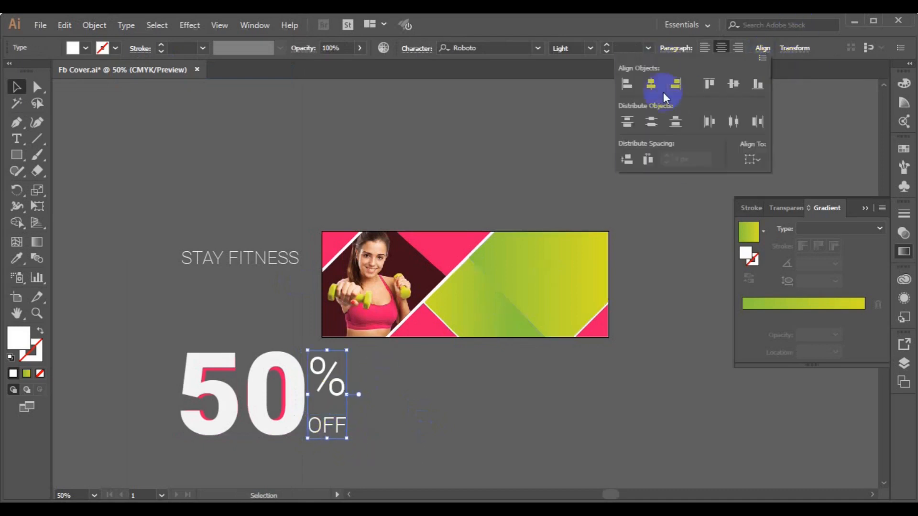
{"action": "left_click", "coordinate": [281, 431], "text": "shift"}
{"action": "left_click", "coordinate": [762, 49]}
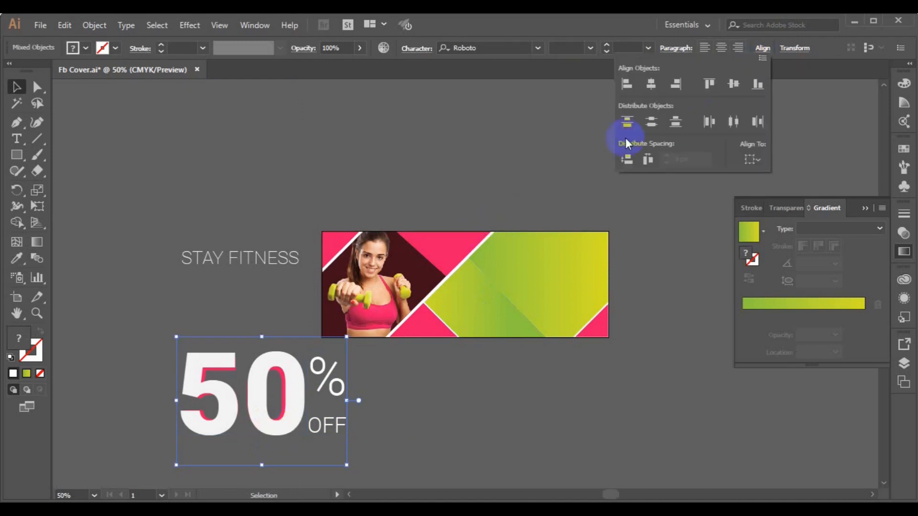
{"action": "left_click", "coordinate": [755, 84]}
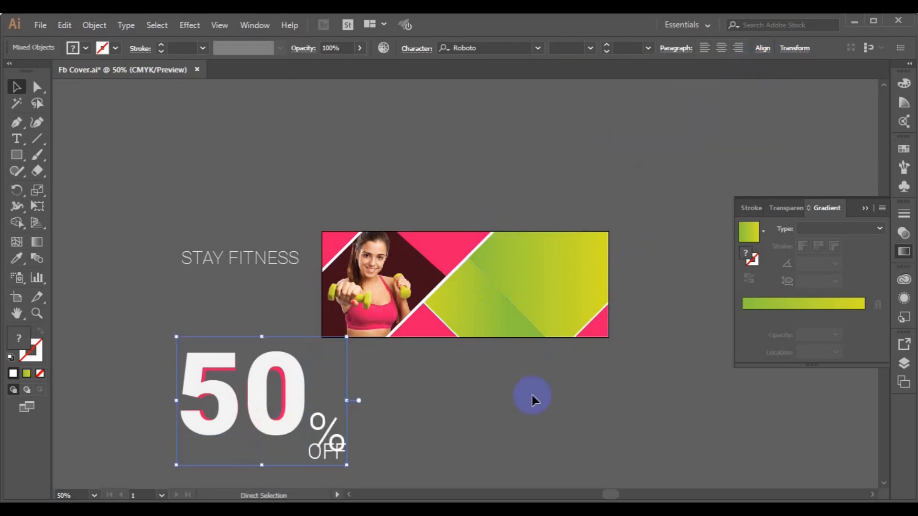
{"action": "key", "text": "ctrl+z"}
Group the "%" and the resized "OFF" together again
{"action": "left_click", "coordinate": [332, 377]}
{"action": "left_click", "coordinate": [328, 431], "text": "shift"}
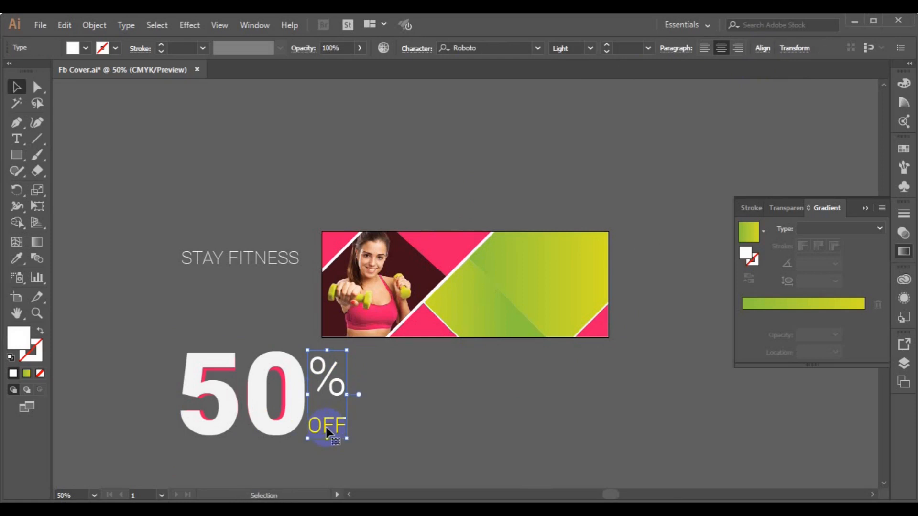
{"action": "left_click", "coordinate": [278, 423], "text": "shift"}
{"action": "key", "text": "ctrl+g"}
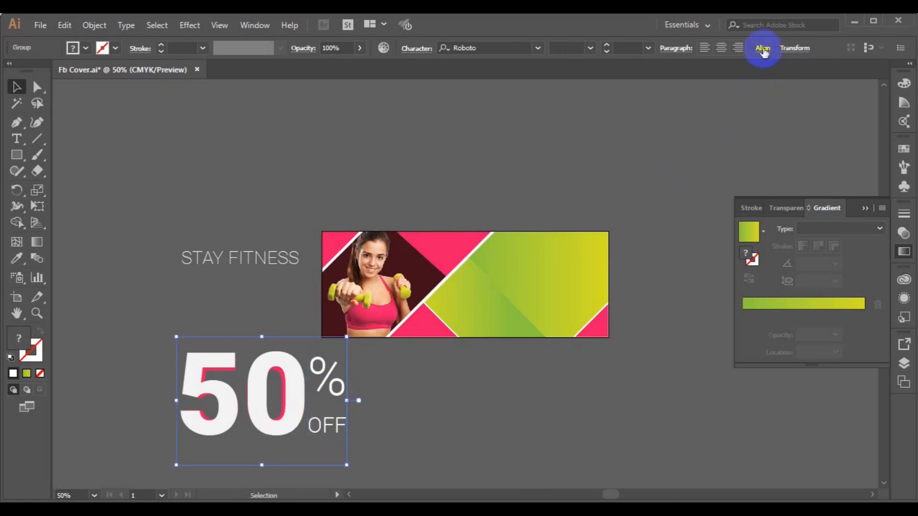
Try to align the bottom edge of the "% OFF" group with that of the "50" group
{"action": "left_click", "coordinate": [763, 49]}
{"action": "left_click", "coordinate": [760, 88]}
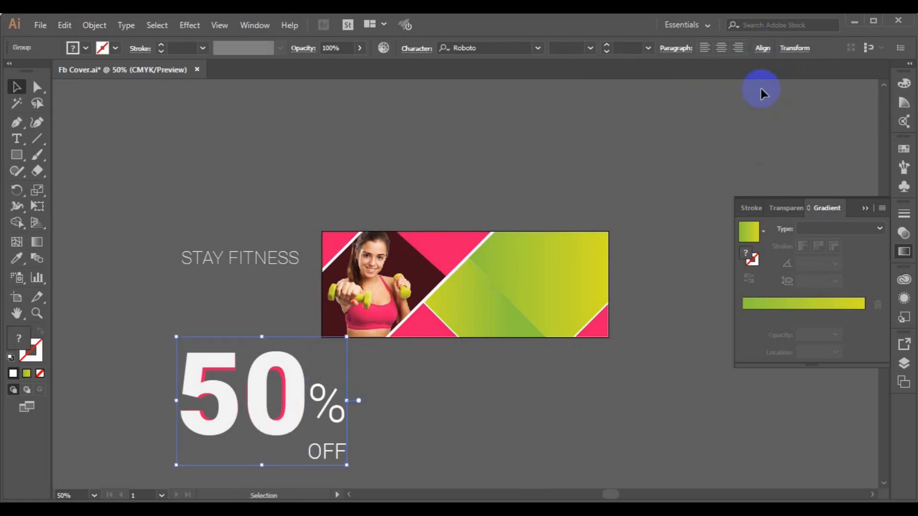
{"action": "key", "text": "ctrl+z"}
{"action": "left_click", "coordinate": [372, 420]}
{"action": "left_click", "coordinate": [282, 425]}
{"action": "left_click", "coordinate": [333, 420]}
{"action": "left_click", "coordinate": [283, 425]}
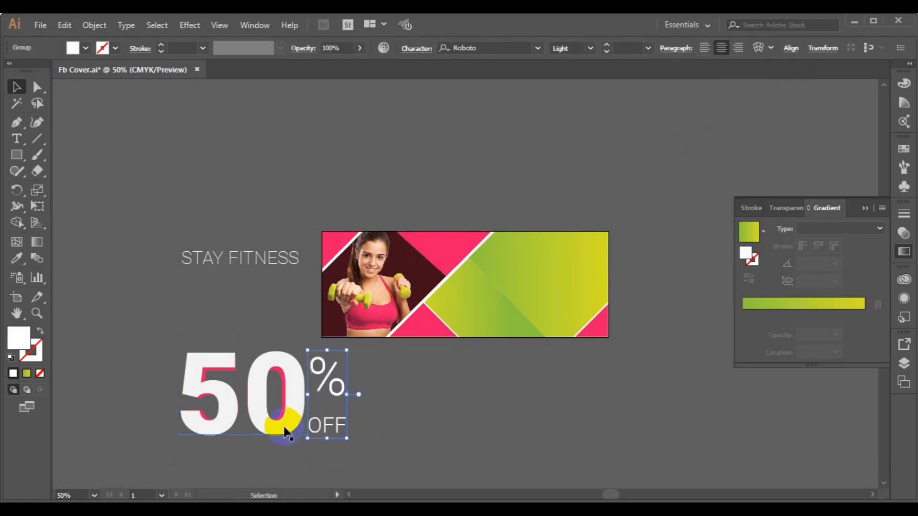
{"action": "left_click", "coordinate": [415, 410]}
Group the "50" with the "% OFF" and fit it at a smaller size directly below "STAY FITNESS"
{"action": "left_click", "coordinate": [337, 434]}
{"action": "left_click", "coordinate": [276, 420], "text": "shift"}
{"action": "left_click_drag", "start_coordinate": [217, 339], "coordinate": [224, 308]}
{"action": "left_click_drag", "start_coordinate": [302, 404], "coordinate": [285, 388]}
{"action": "left_click_drag", "start_coordinate": [231, 372], "coordinate": [243, 335]}
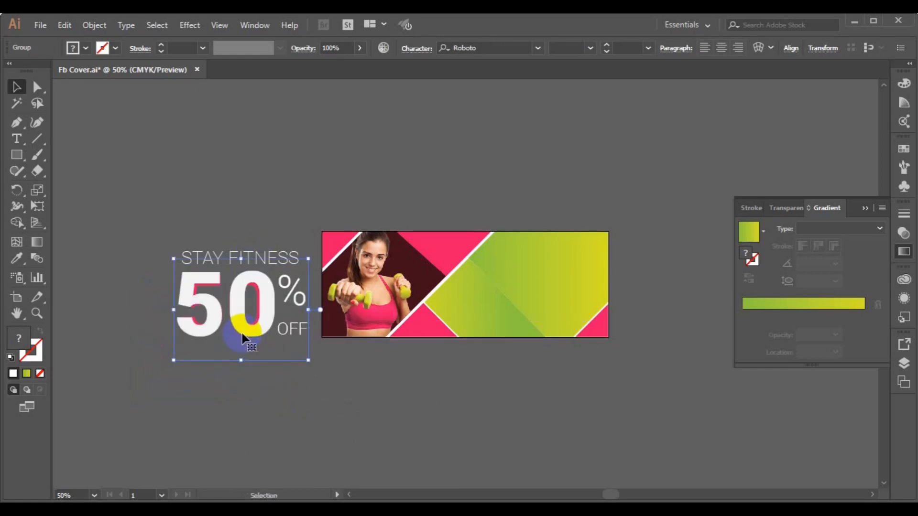
Try to centre "STAY FITNESS" vertically on the "50% OFF" group
{"action": "left_click", "coordinate": [266, 257], "text": "shift"}
{"action": "left_click", "coordinate": [763, 56]}
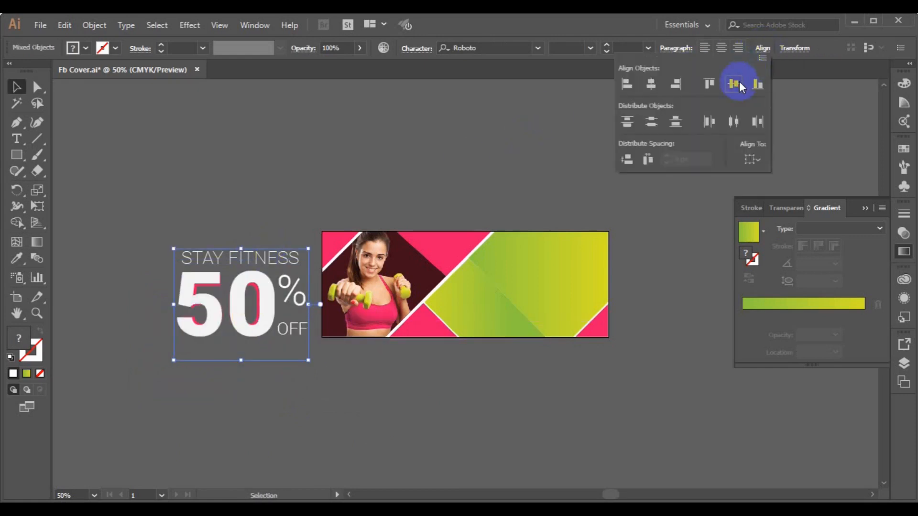
{"action": "left_click", "coordinate": [738, 81]}
{"action": "key", "text": "ctrl+z"}
{"action": "left_click", "coordinate": [763, 48]}
{"action": "left_click", "coordinate": [266, 278]}
Enlarge "STAY FITNESS" to about 56 pt and group it with the "50% OFF" text below it
{"action": "left_click", "coordinate": [281, 266]}
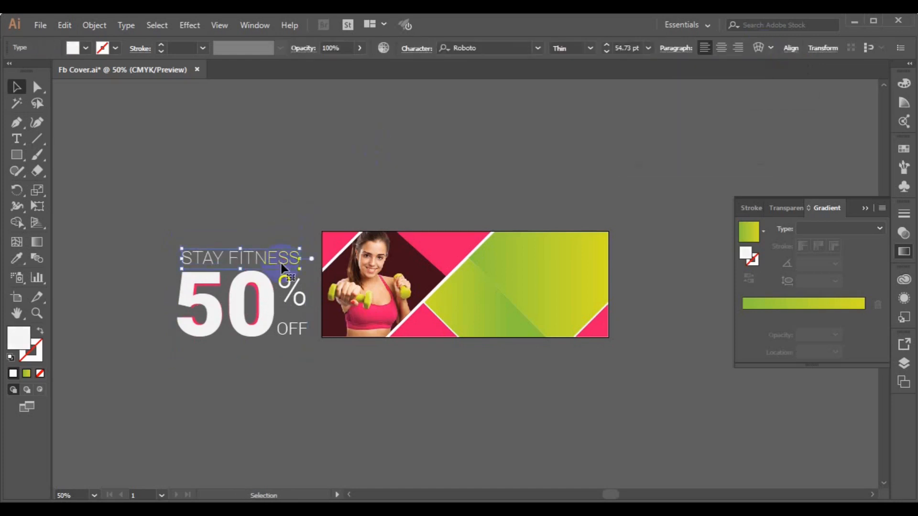
{"action": "left_click_drag", "start_coordinate": [302, 272], "coordinate": [303, 273]}
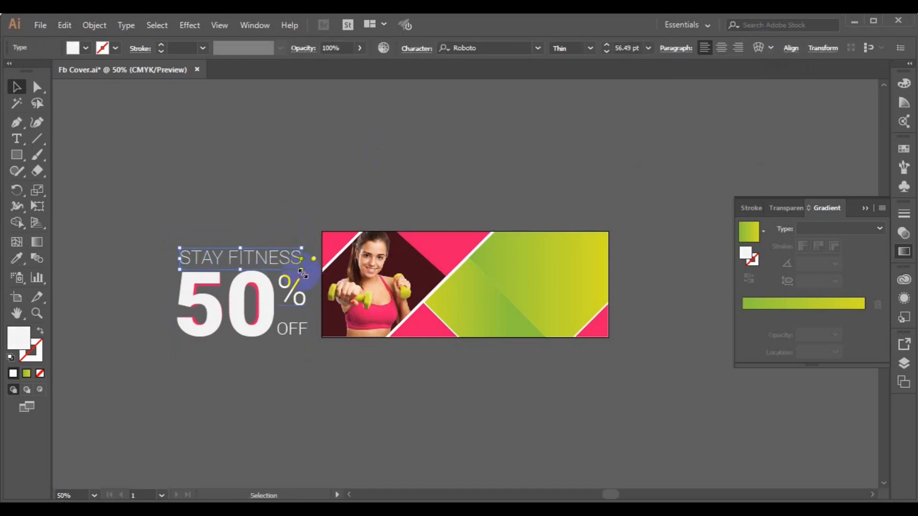
{"action": "left_click", "coordinate": [248, 328], "text": "shift"}
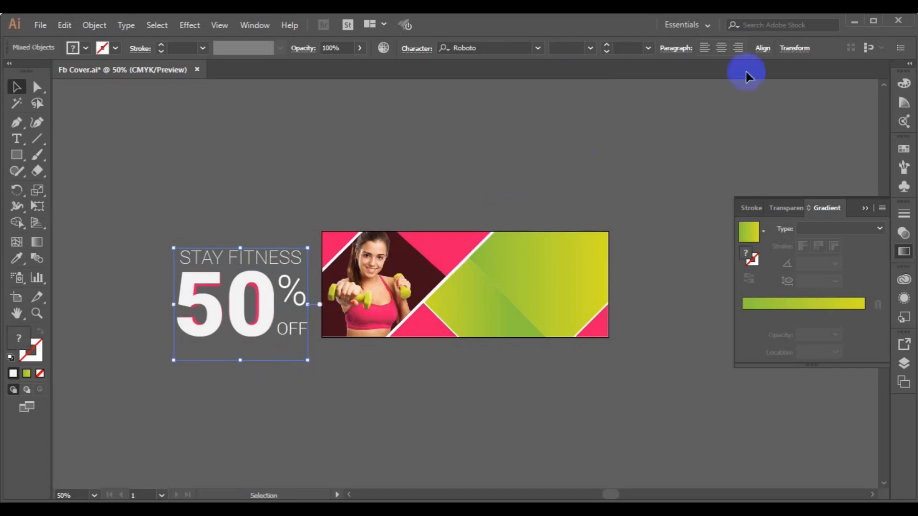
{"action": "left_click", "coordinate": [764, 50]}
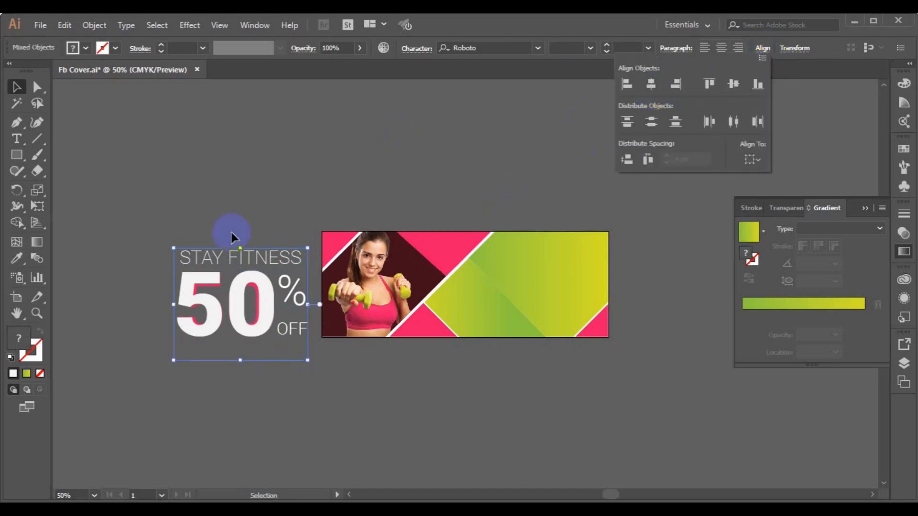
{"action": "left_click", "coordinate": [89, 26]}
{"action": "left_click", "coordinate": [99, 26]}
{"action": "left_click", "coordinate": [139, 71]}
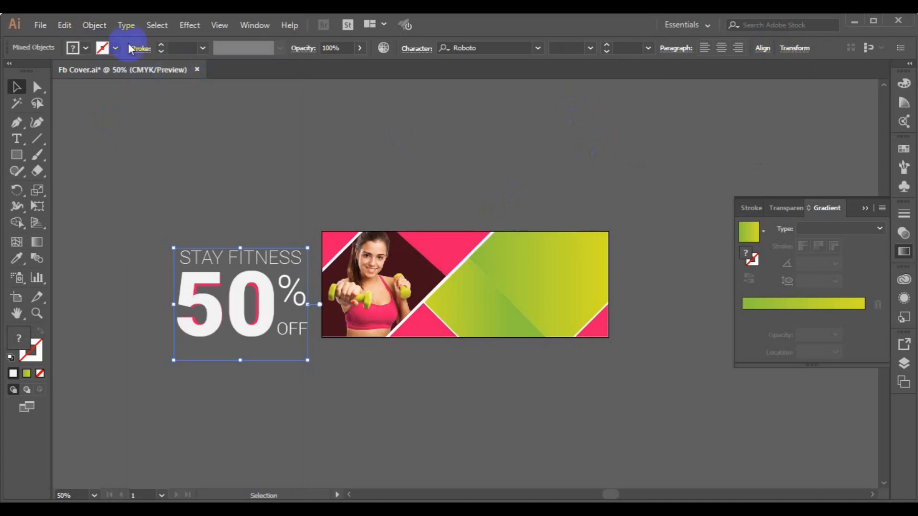
{"action": "left_click", "coordinate": [94, 25]}
{"action": "left_click", "coordinate": [178, 62]}
Draw a wide, short rectangle just below the "50% OFF" text
{"action": "left_click", "coordinate": [181, 351]}
{"action": "key", "text": "m"}
{"action": "left_click_drag", "start_coordinate": [214, 354], "coordinate": [297, 375]}
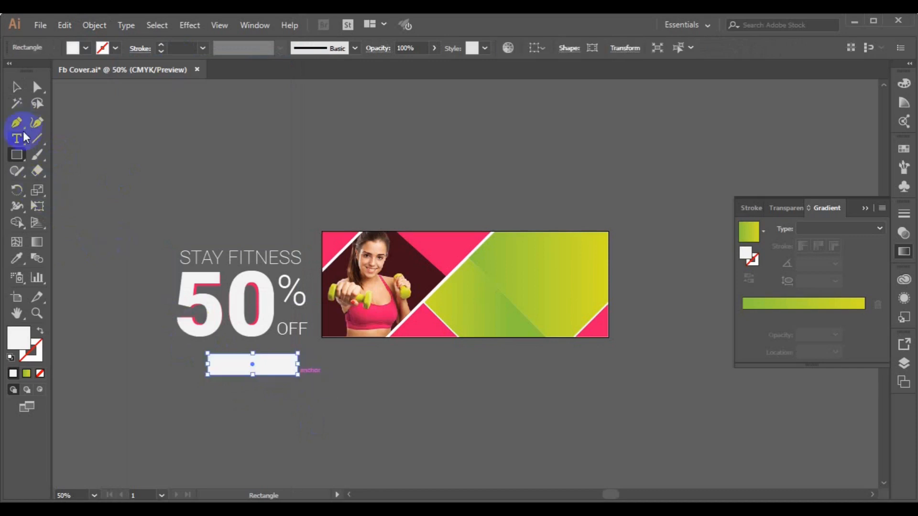
Fill the rectangle below the text with a very dark maroon
{"action": "left_click", "coordinate": [16, 258]}
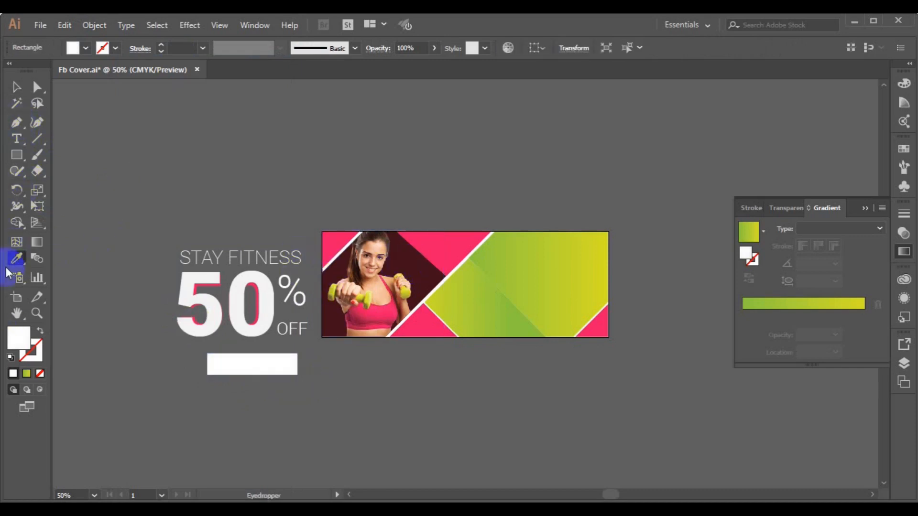
{"action": "left_click", "coordinate": [17, 86]}
{"action": "left_click", "coordinate": [207, 362]}
{"action": "double_click", "coordinate": [17, 337]}
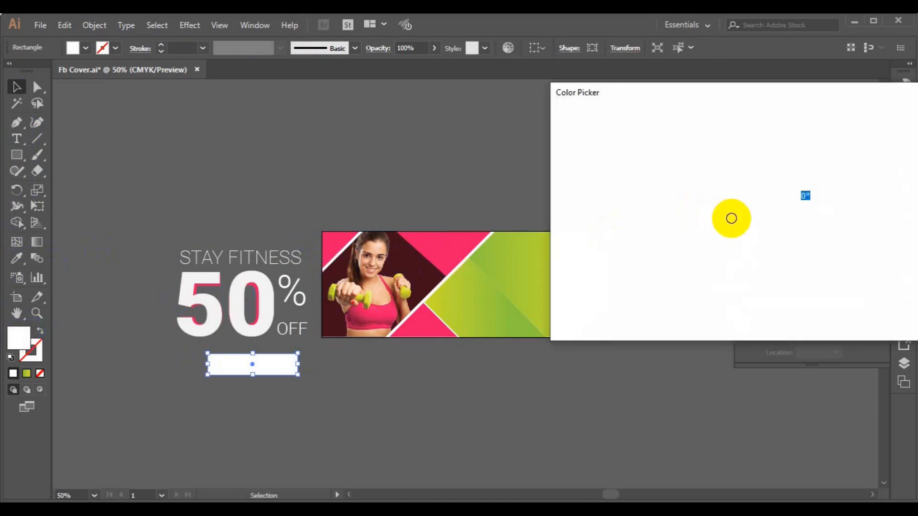
{"action": "left_click", "coordinate": [756, 146]}
{"action": "left_click", "coordinate": [723, 268]}
{"action": "left_click", "coordinate": [879, 135]}
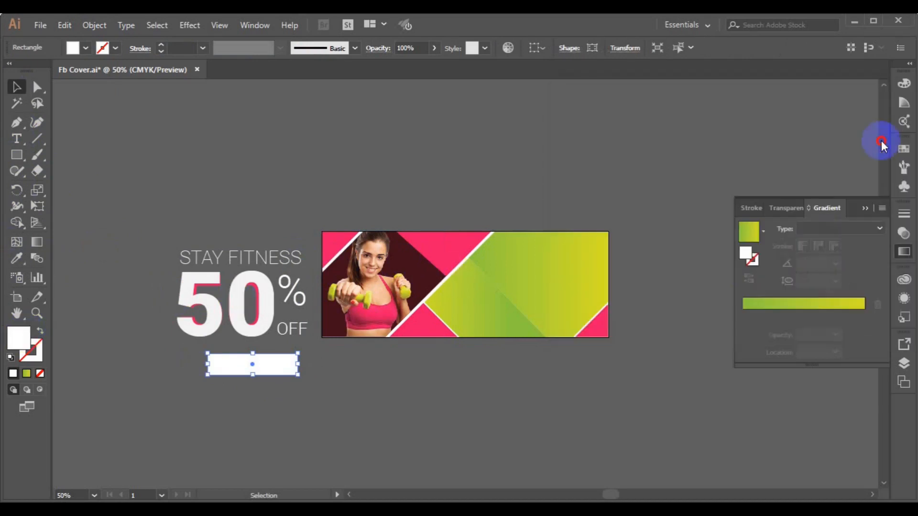
Centre the dark rectangle and the "STAY FITNESS 50% OFF" group horizontally on each other
{"action": "left_click", "coordinate": [266, 322], "text": "shift"}
{"action": "left_click", "coordinate": [460, 52]}
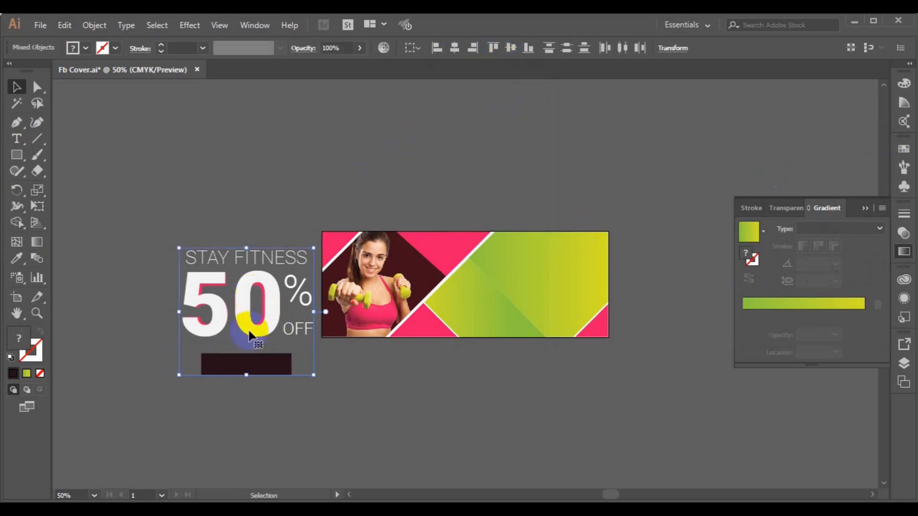
{"action": "left_click", "coordinate": [119, 351]}
Add the point text "SHOP NOW" in Roboto Light beside the dark rectangle below "50% OFF"
{"action": "left_click", "coordinate": [17, 139]}
{"action": "left_click", "coordinate": [153, 378]}
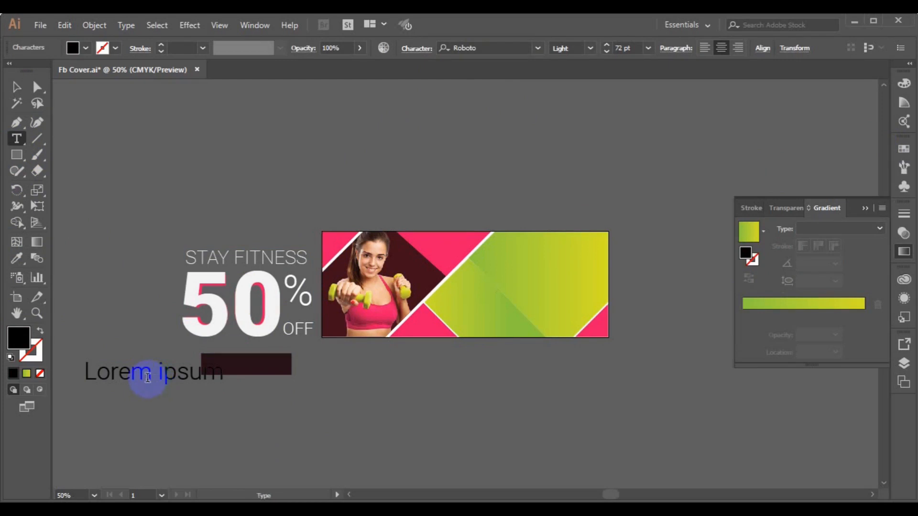
{"action": "left_click", "coordinate": [201, 377]}
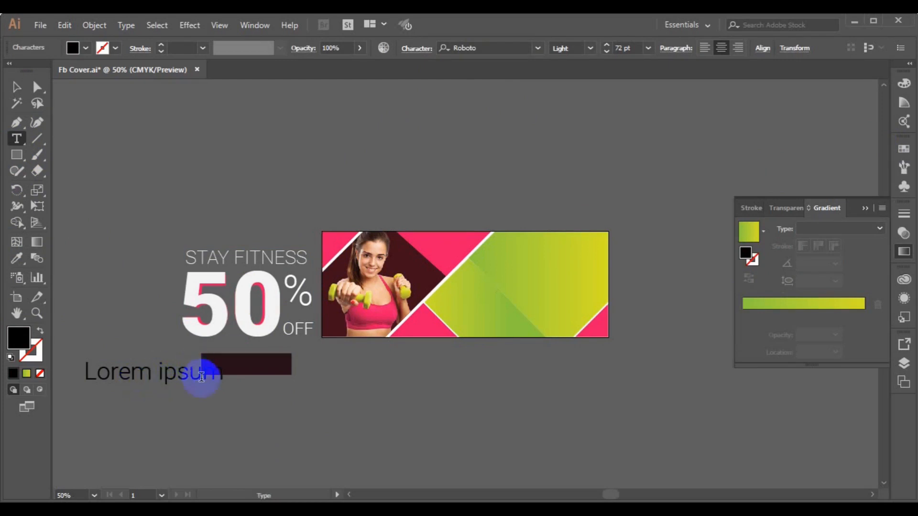
{"action": "key", "text": "BackSpace"}
{"action": "key", "text": "BackSpace"}
{"action": "key", "text": "BackSpace"}
{"action": "key", "text": "BackSpace"}
{"action": "key", "text": "BackSpace"}
{"action": "key", "text": "BackSpace"}
{"action": "key", "text": "BackSpace"}
{"action": "key", "text": "BackSpace"}
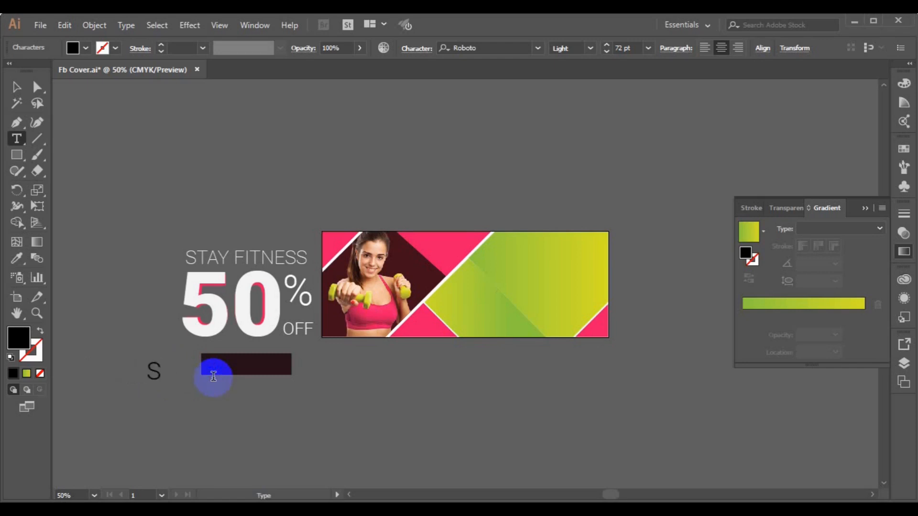
{"action": "type", "text": "SHOP NOW"}
Make the "SHOP NOW" text white at 36 pt and place it on the dark rectangle
{"action": "left_click", "coordinate": [17, 87]}
{"action": "left_click", "coordinate": [80, 48]}
{"action": "left_click", "coordinate": [111, 113]}
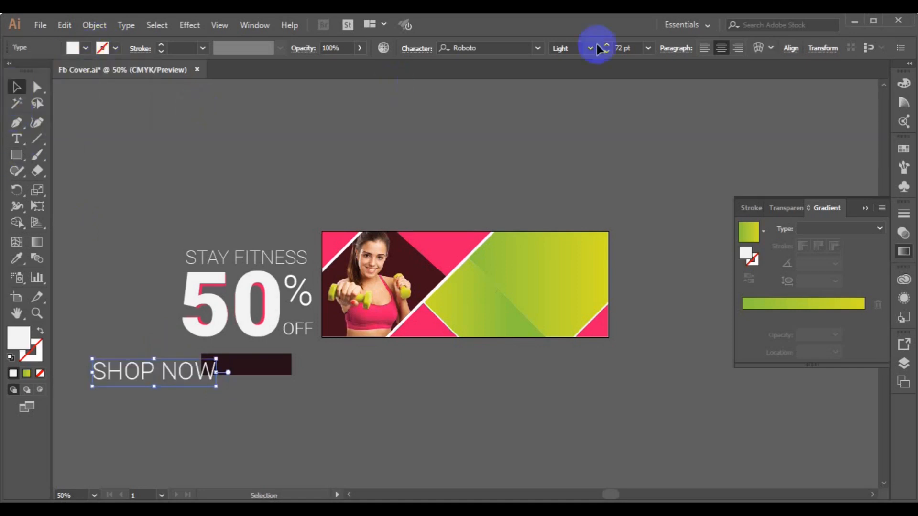
{"action": "left_click", "coordinate": [648, 48]}
{"action": "left_click", "coordinate": [667, 243]}
{"action": "left_click_drag", "start_coordinate": [182, 379], "coordinate": [274, 370]}
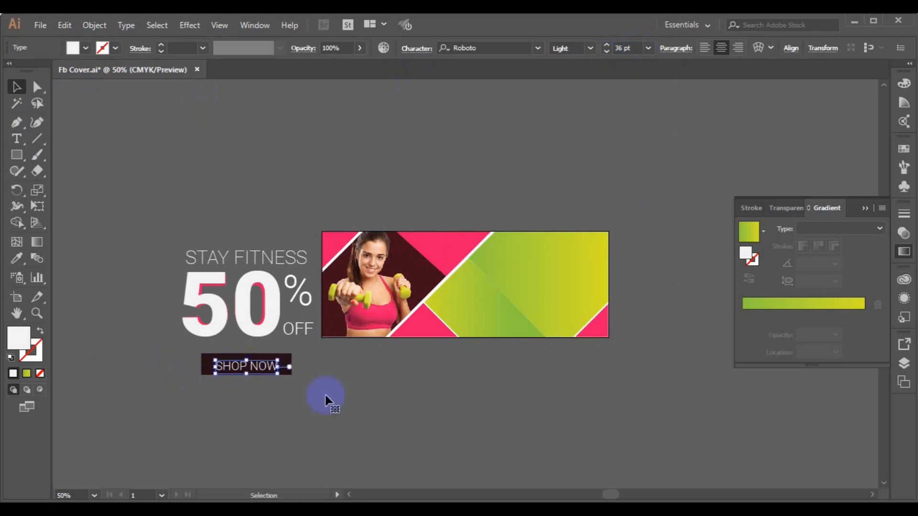
Centre "SHOP NOW" vertically on its rectangle, group the two, and align the label horizontally with the heading group
{"action": "left_click", "coordinate": [292, 359], "text": "shift"}
{"action": "left_click", "coordinate": [508, 51]}
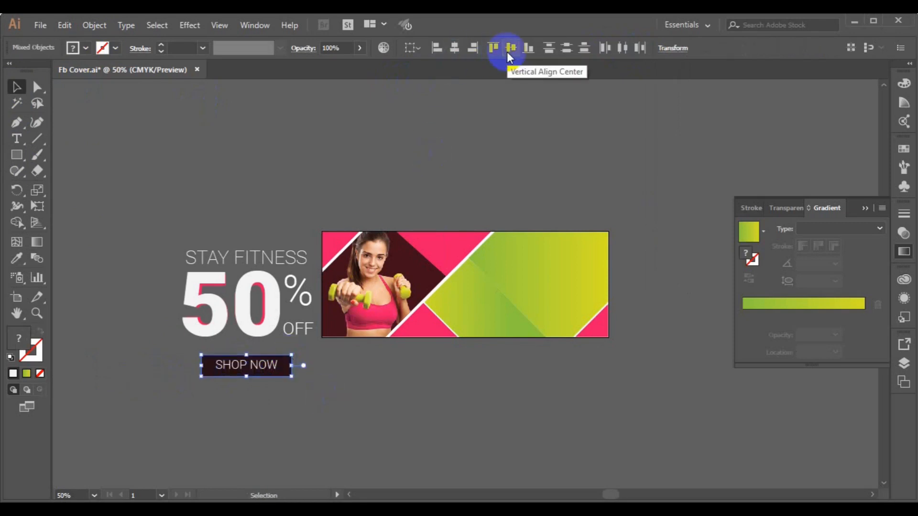
{"action": "key", "text": "ctrl+g"}
{"action": "left_click", "coordinate": [265, 320], "text": "shift"}
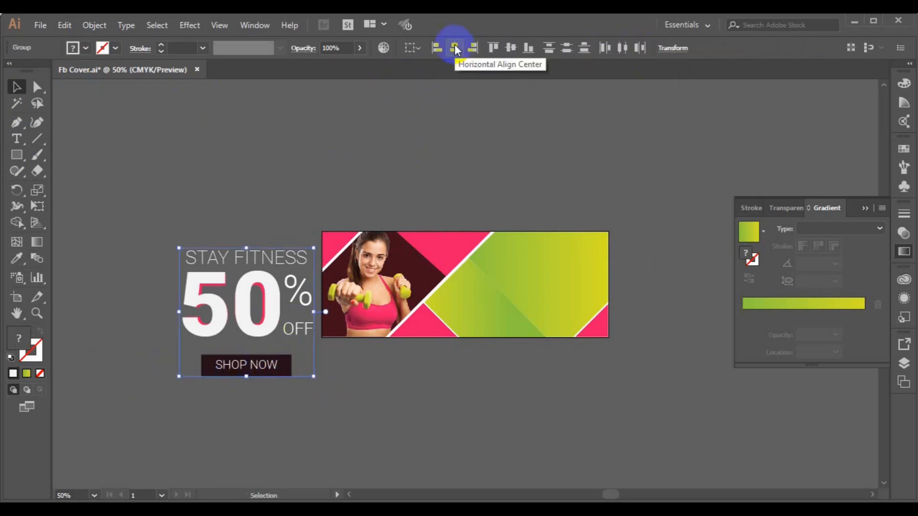
Move the complete text block onto the cover's green area and shrink it to fit there
{"action": "left_click_drag", "start_coordinate": [273, 327], "coordinate": [541, 297]}
{"action": "left_click_drag", "start_coordinate": [584, 352], "coordinate": [557, 328]}
{"action": "key", "text": "ctrl+plus"}
{"action": "left_click_drag", "start_coordinate": [493, 297], "coordinate": [526, 297]}
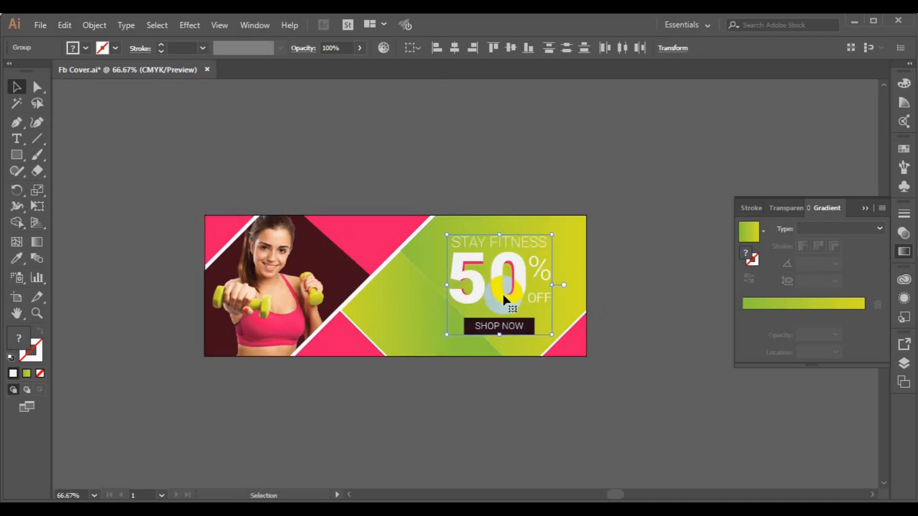
Enlarge the text block slightly about its centre and nudge it down within the green area
{"action": "left_click_drag", "start_coordinate": [553, 336], "coordinate": [568, 347]}
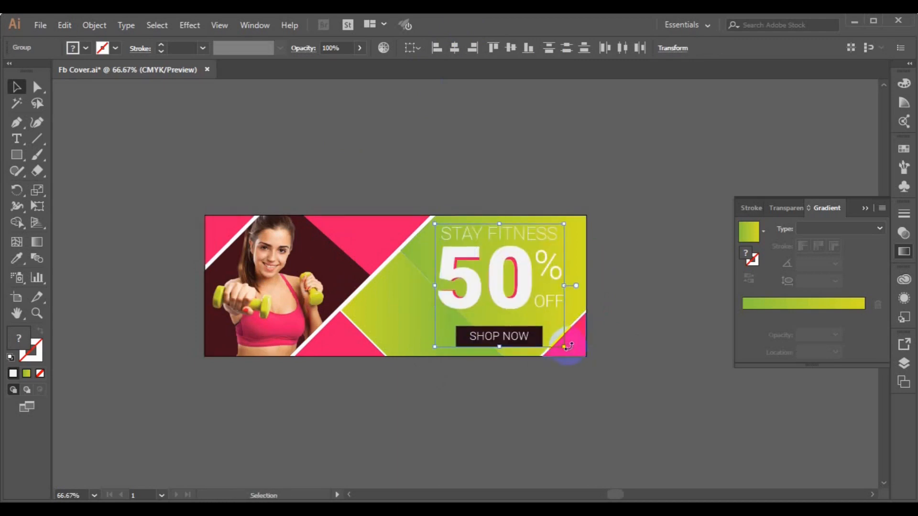
{"action": "key", "text": "Down"}
{"action": "key", "text": "Down"}
{"action": "key", "text": "Down"}
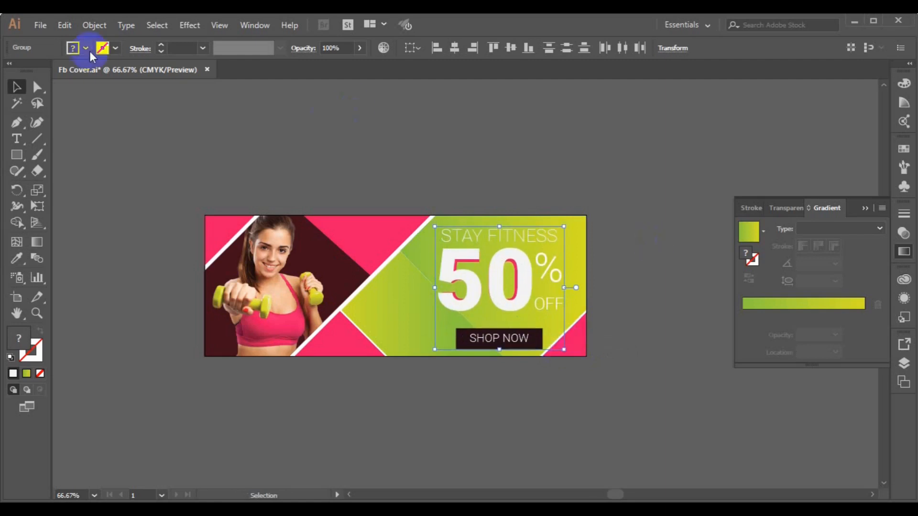
Ungroup the text block on the green area and deselect it
{"action": "left_click", "coordinate": [95, 28]}
{"action": "left_click", "coordinate": [144, 69]}
{"action": "left_click", "coordinate": [117, 199]}
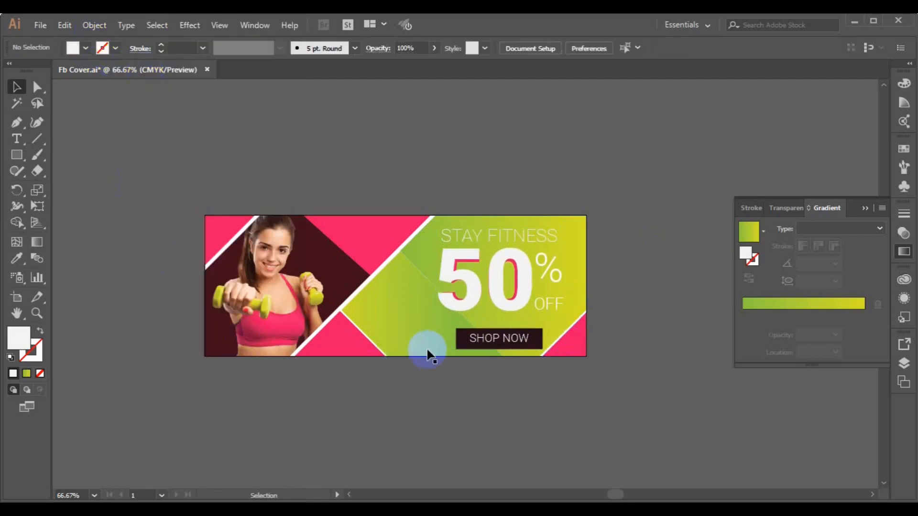
Group "SHOP NOW" with its dark rectangle and bring the lower green gradient shape to the front
{"action": "left_click", "coordinate": [427, 353]}
{"action": "left_click", "coordinate": [510, 343]}
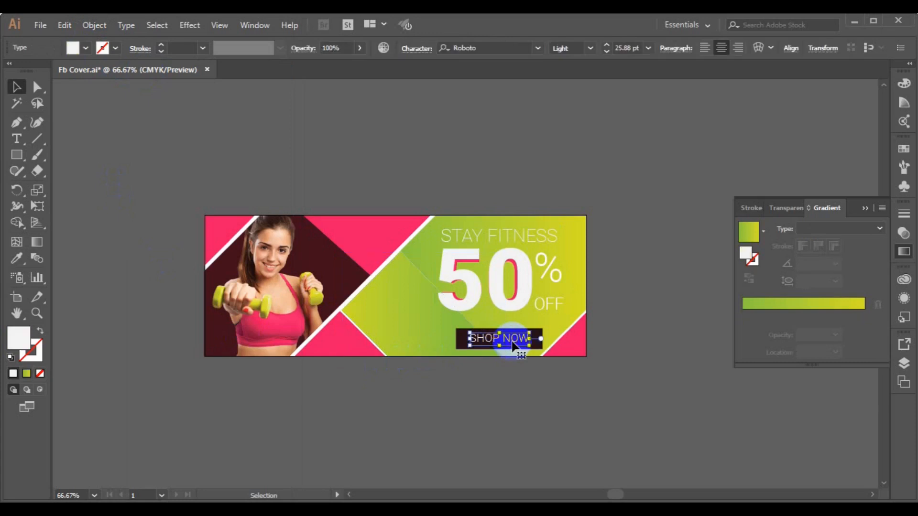
{"action": "left_click", "coordinate": [539, 346], "text": "shift"}
{"action": "left_click", "coordinate": [94, 25]}
{"action": "left_click", "coordinate": [144, 57]}
{"action": "right_click", "coordinate": [425, 338]}
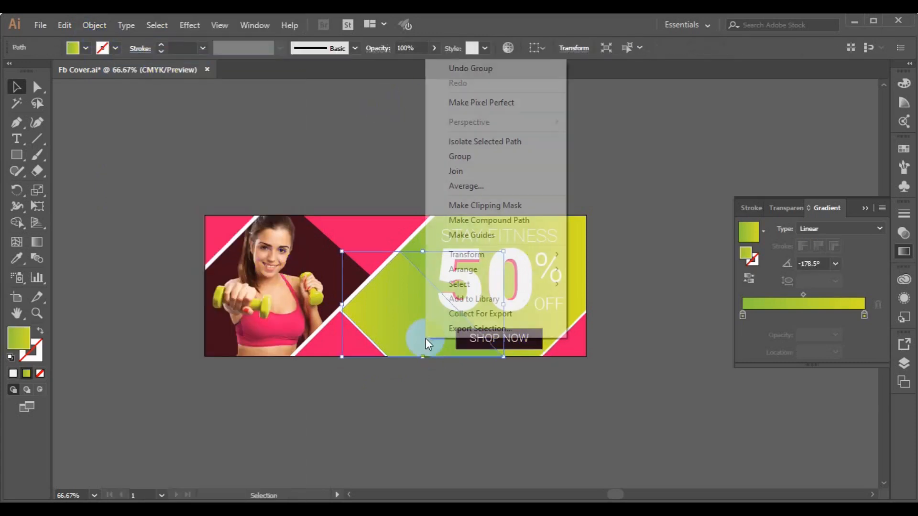
{"action": "left_click", "coordinate": [617, 282]}
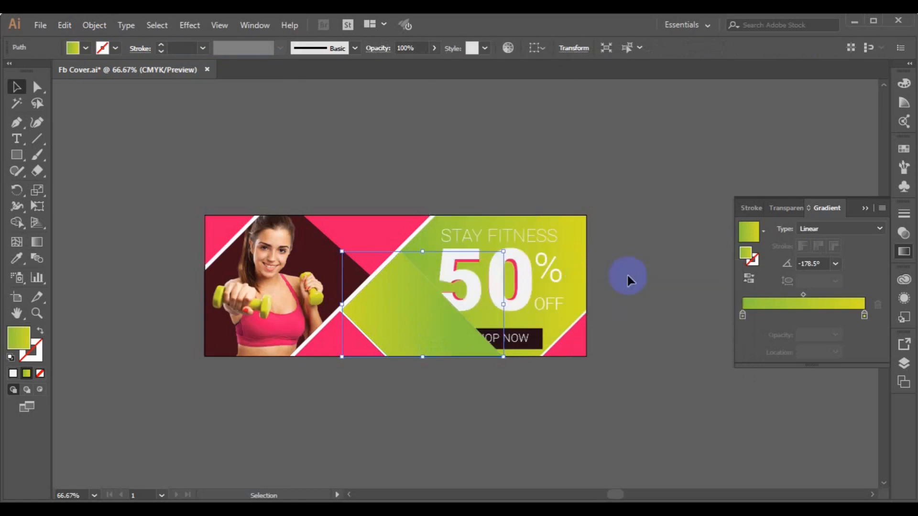
Enlarge "STAY FITNESS" and the "50% OFF" group together and nudge them slightly right and down
{"action": "left_click", "coordinate": [518, 296]}
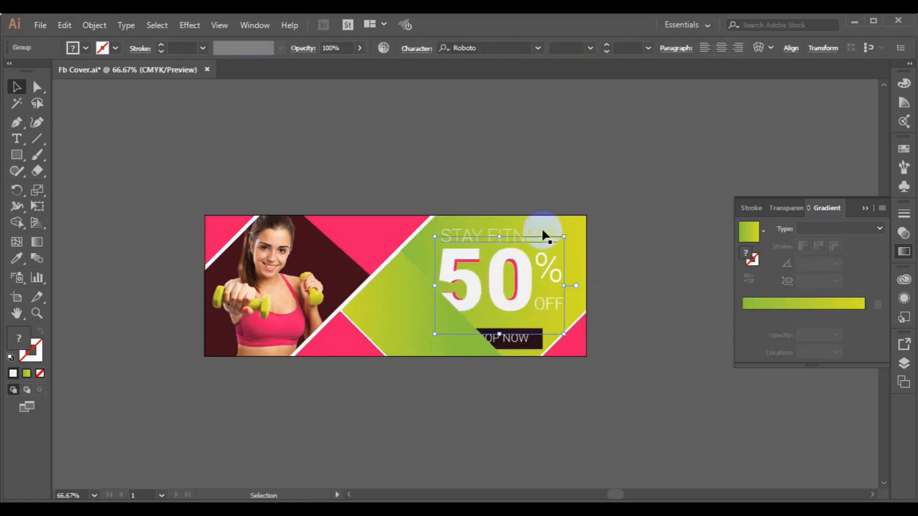
{"action": "left_click", "coordinate": [541, 228], "text": "shift"}
{"action": "left_click_drag", "start_coordinate": [564, 333], "coordinate": [571, 343]}
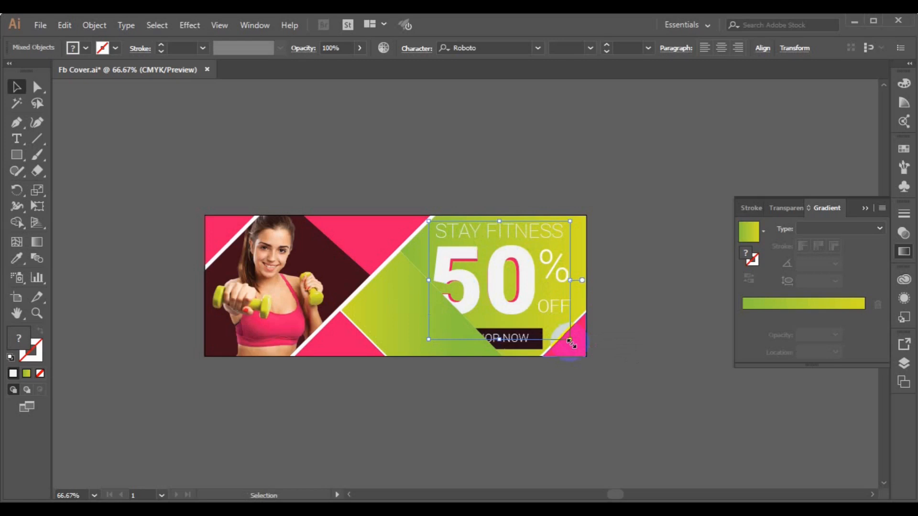
{"action": "key", "text": "Right"}
{"action": "key", "text": "Right"}
{"action": "key", "text": "Right"}
{"action": "key", "text": "Right"}
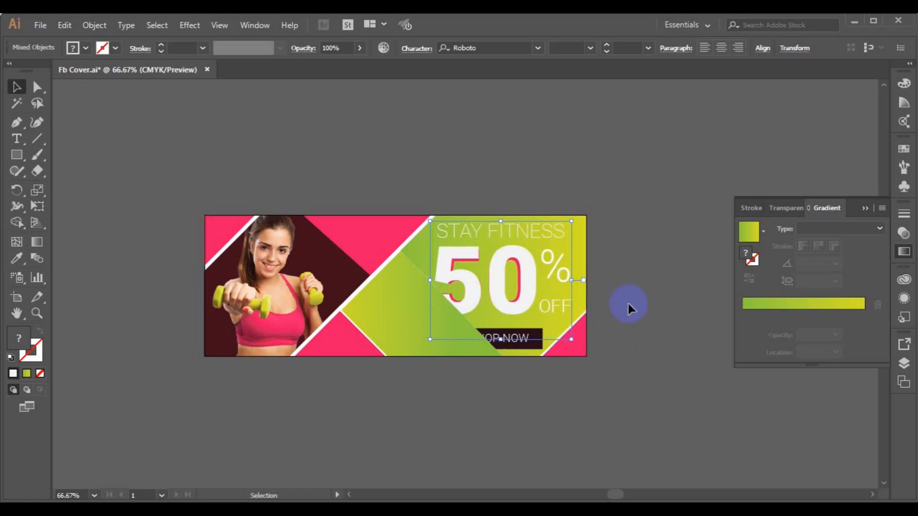
{"action": "key", "text": "Down"}
{"action": "key", "text": "Down"}
Set the font weight of the "STAY FITNESS" text to Medium
{"action": "left_click", "coordinate": [628, 303]}
{"action": "left_click", "coordinate": [546, 230]}
{"action": "left_click", "coordinate": [590, 48]}
{"action": "left_click", "coordinate": [584, 135]}
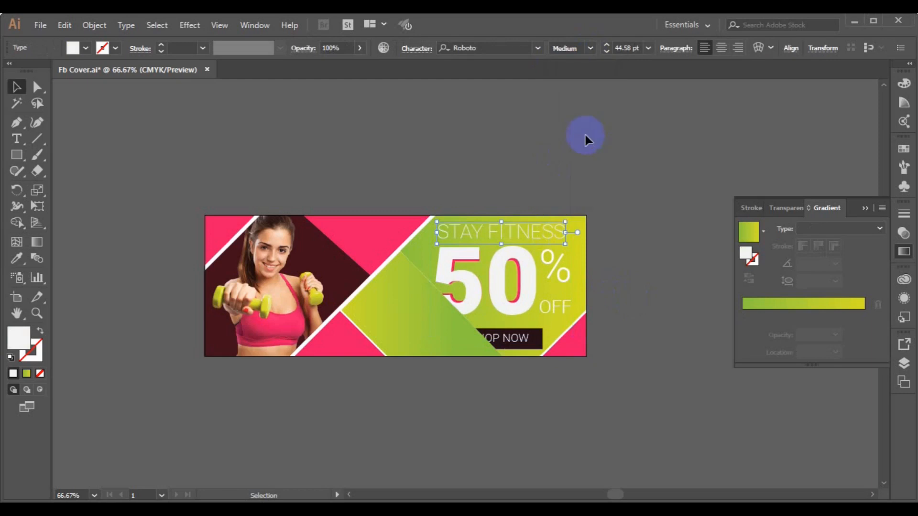
Ungroup the "SHOP NOW" label and bring its text to the front, above the green gradient shape
{"action": "left_click", "coordinate": [520, 348]}
{"action": "left_click", "coordinate": [102, 26]}
{"action": "left_click", "coordinate": [178, 71]}
{"action": "left_click", "coordinate": [124, 222]}
{"action": "left_click", "coordinate": [506, 343]}
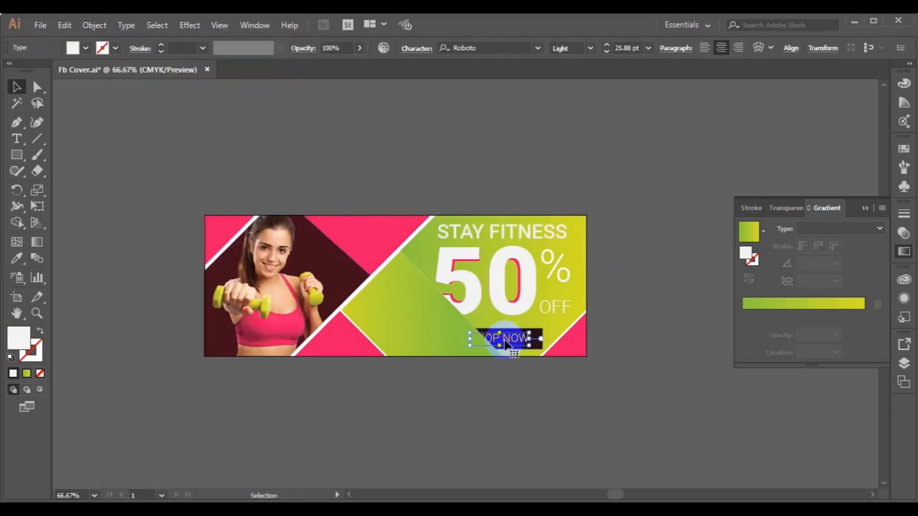
{"action": "right_click", "coordinate": [506, 343]}
{"action": "mouse_move", "coordinate": [577, 271]}
{"action": "left_click", "coordinate": [764, 279]}
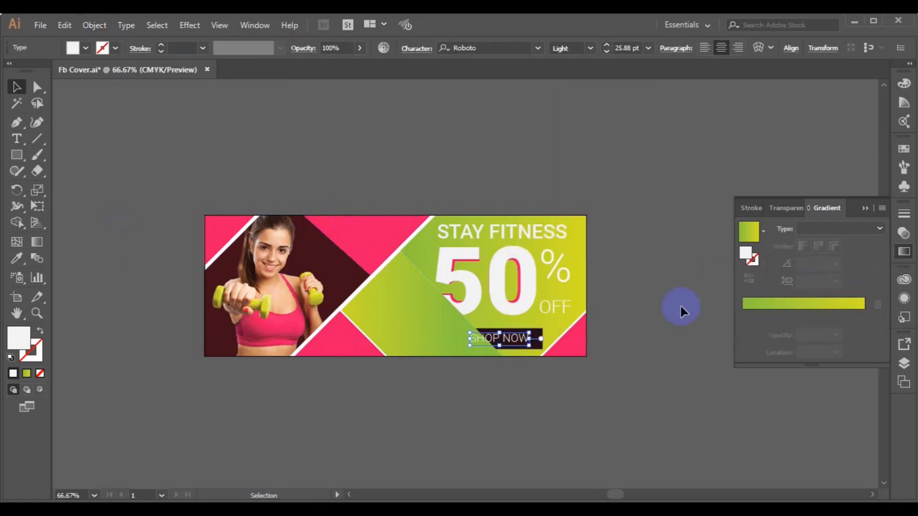
{"action": "left_click", "coordinate": [505, 412]}
Collapse the gradient settings and set the "SHOP NOW" text to the Bold weight
{"action": "left_click", "coordinate": [865, 207]}
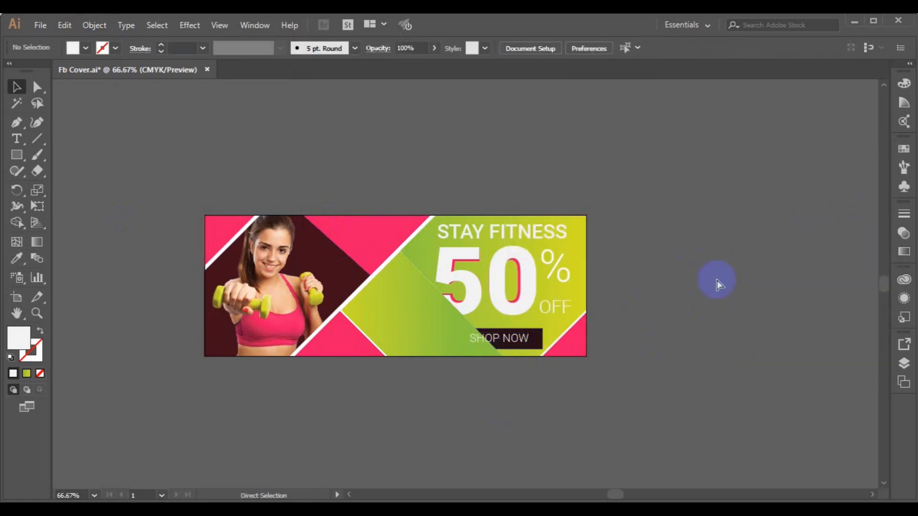
{"action": "left_click", "coordinate": [498, 346]}
{"action": "left_click", "coordinate": [583, 48]}
{"action": "left_click", "coordinate": [583, 164]}
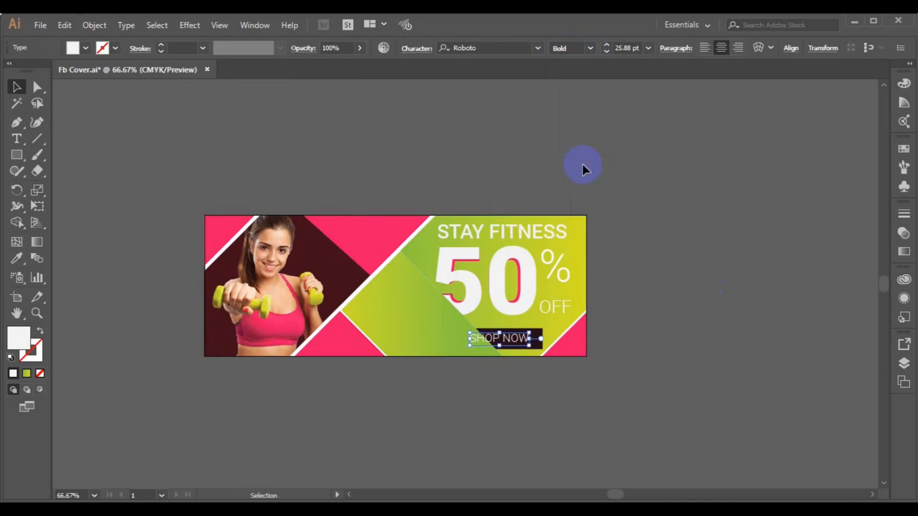
{"action": "left_click", "coordinate": [659, 271]}
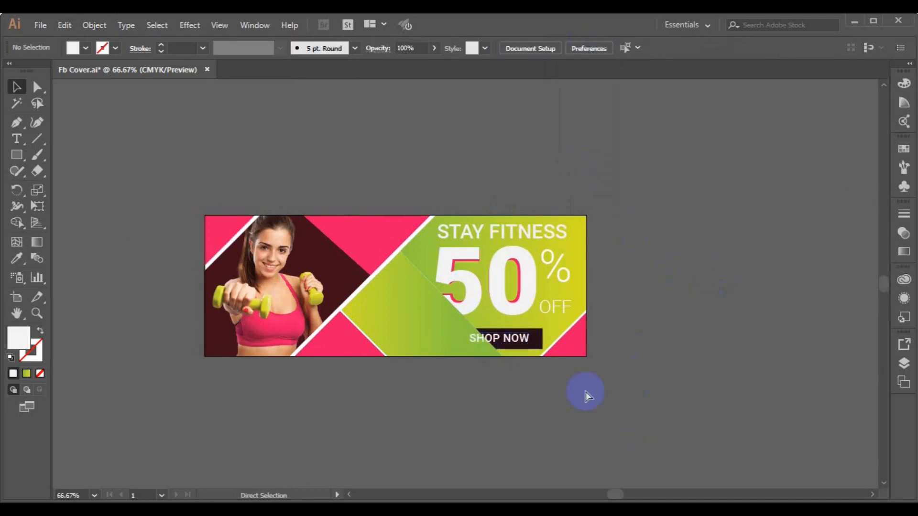